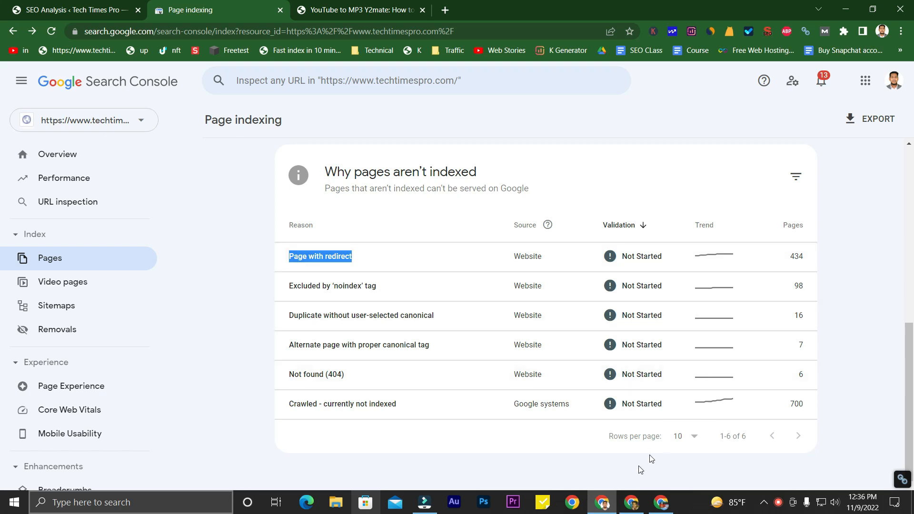
Check the reasons pages aren't indexed in the itshopus.com page indexing report, and return to the techtimespro.com report
click(631, 502)
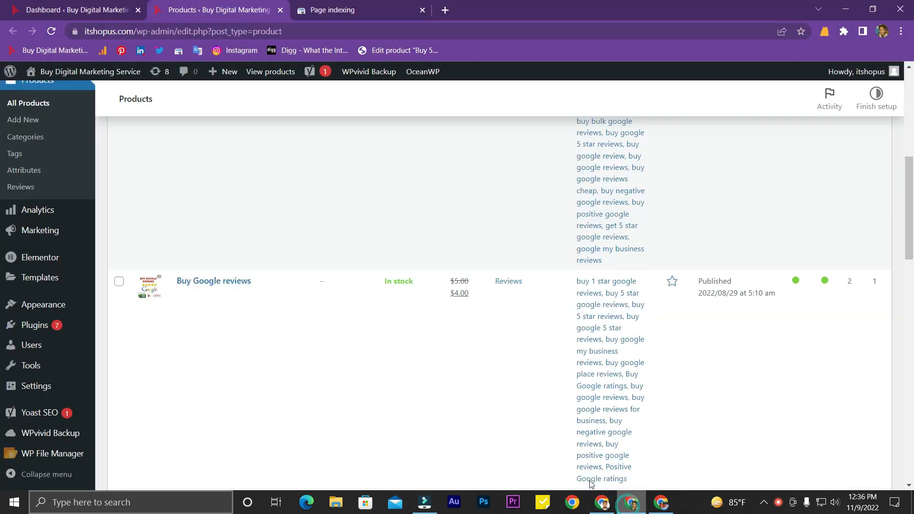
click(354, 10)
scroll(290, 310, down, 1)
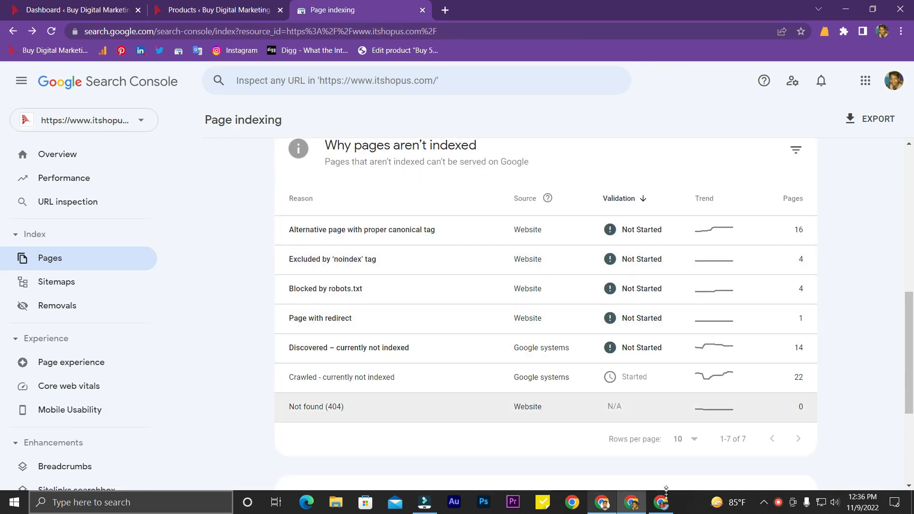
click(602, 502)
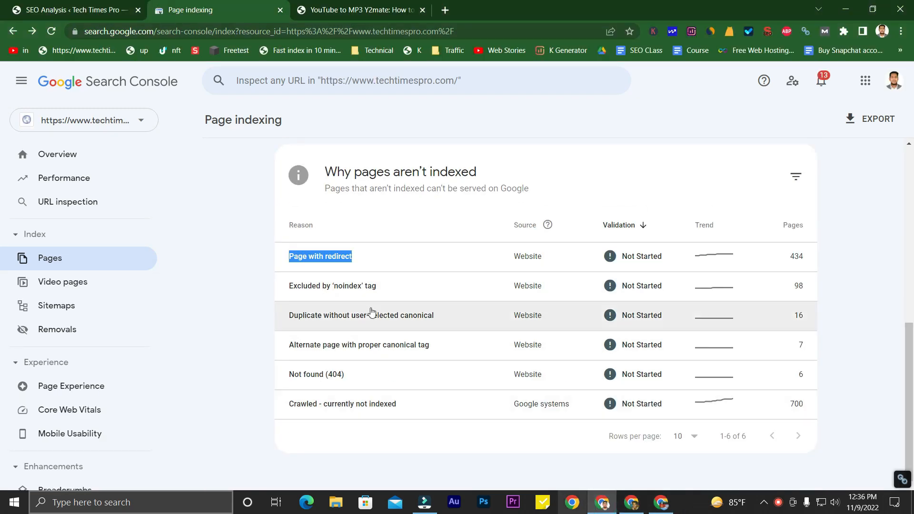
Capture the non-indexing reasons table, draw A and B joined by lines, circle "Page with redirect", and discard the capture
click(247, 175)
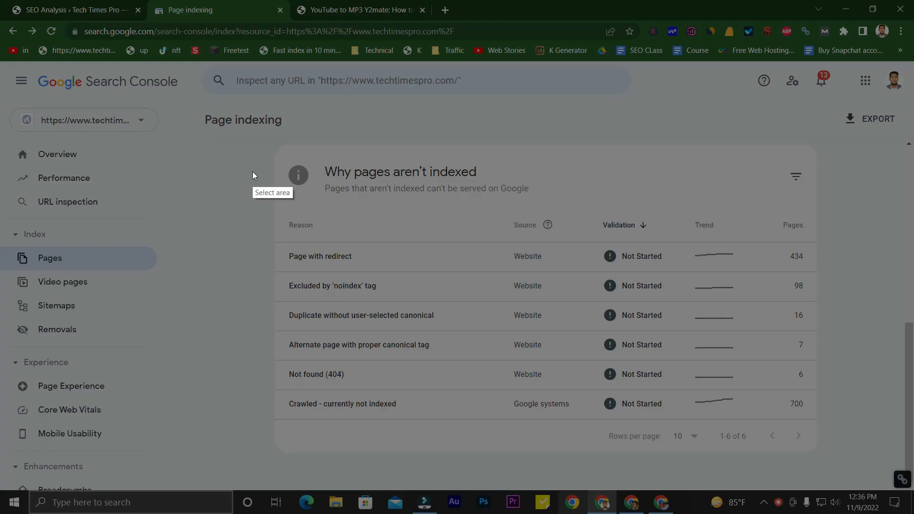
drag(253, 171, 871, 472)
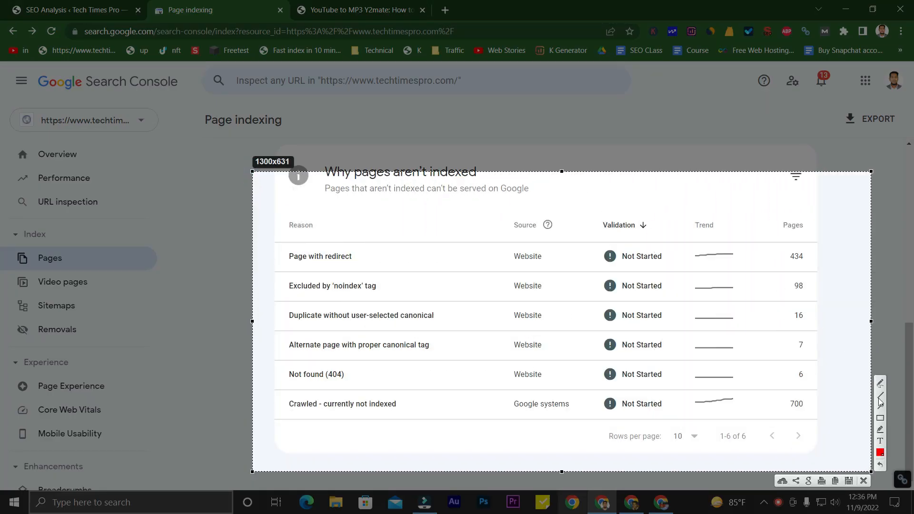
click(880, 383)
mouse_move(297, 219)
mouse_down()
mouse_move(299, 282)
mouse_move(296, 214)
mouse_move(335, 268)
mouse_move(331, 244)
mouse_up()
mouse_move(429, 191)
mouse_down()
mouse_move(464, 237)
mouse_move(434, 190)
mouse_move(478, 230)
mouse_move(464, 236)
mouse_up()
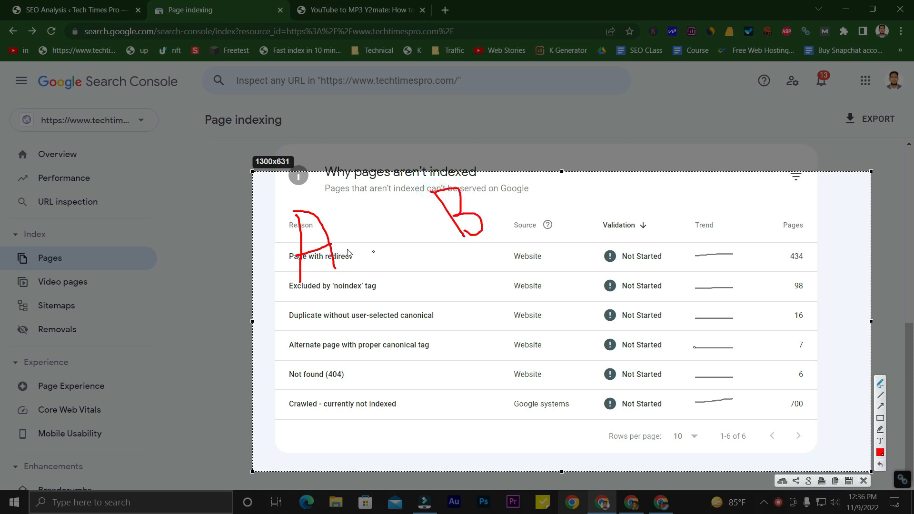
drag(328, 241, 439, 215)
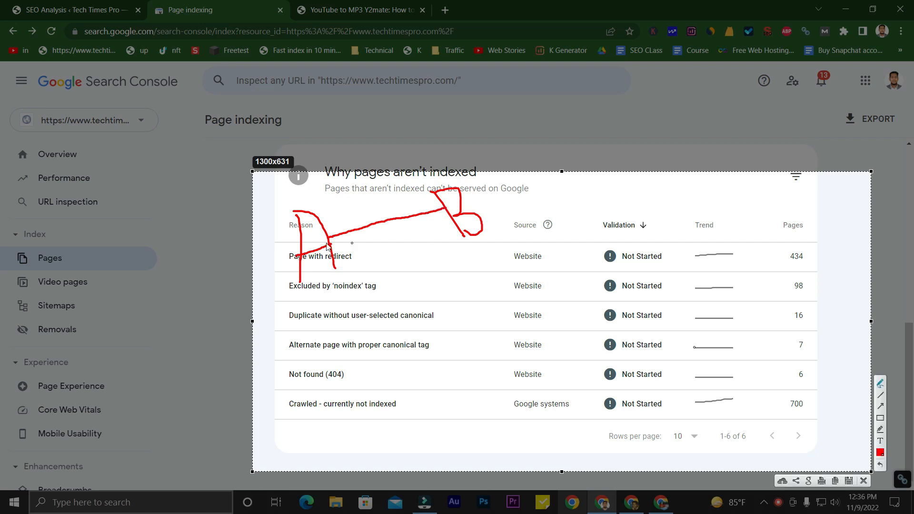
drag(327, 242, 451, 219)
mouse_move(357, 248)
mouse_down()
mouse_move(359, 238)
mouse_move(286, 274)
mouse_move(347, 232)
mouse_move(279, 252)
mouse_up()
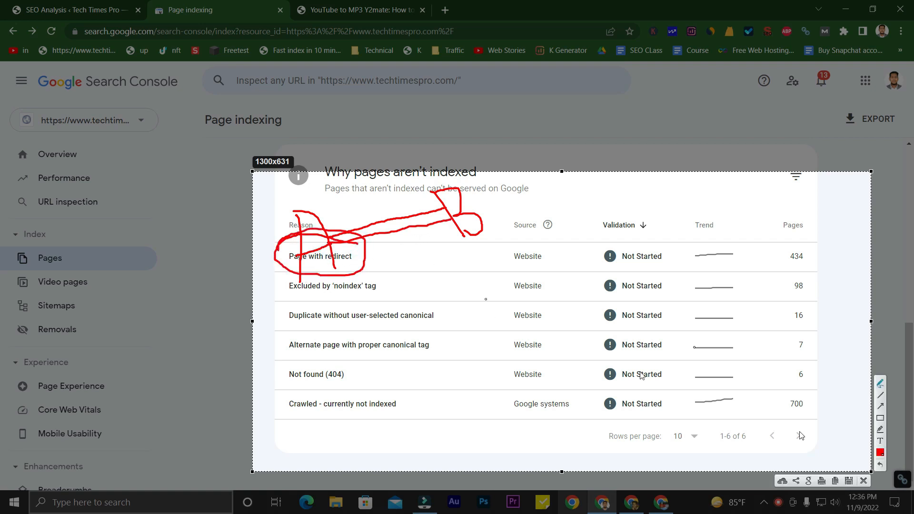
click(863, 480)
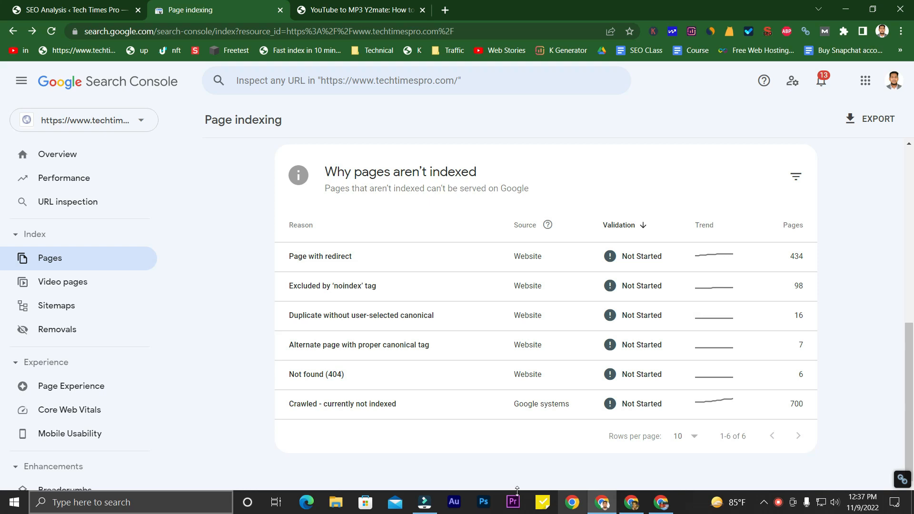
Switch to the itshopus.com products list and open Quick Edit for the "Buy Google reviews" product
click(631, 503)
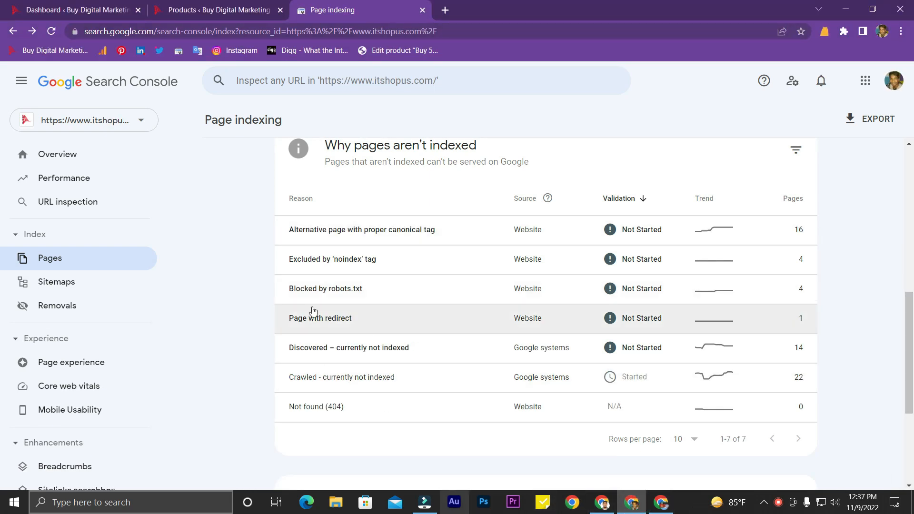
click(220, 10)
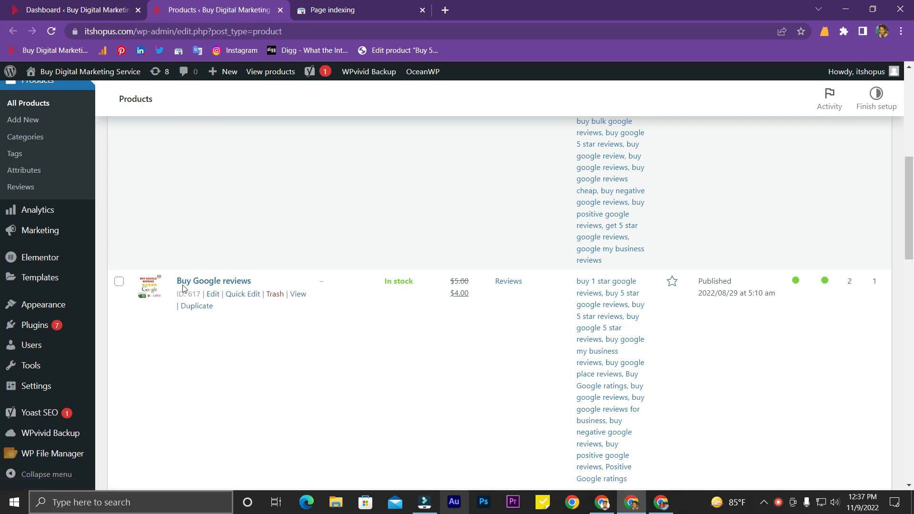
drag(174, 281, 256, 281)
click(264, 345)
click(243, 293)
Set the product's title to "Buy Google review" and its slug to "buy-google-review" in Quick Edit
scroll(242, 298, down, 1)
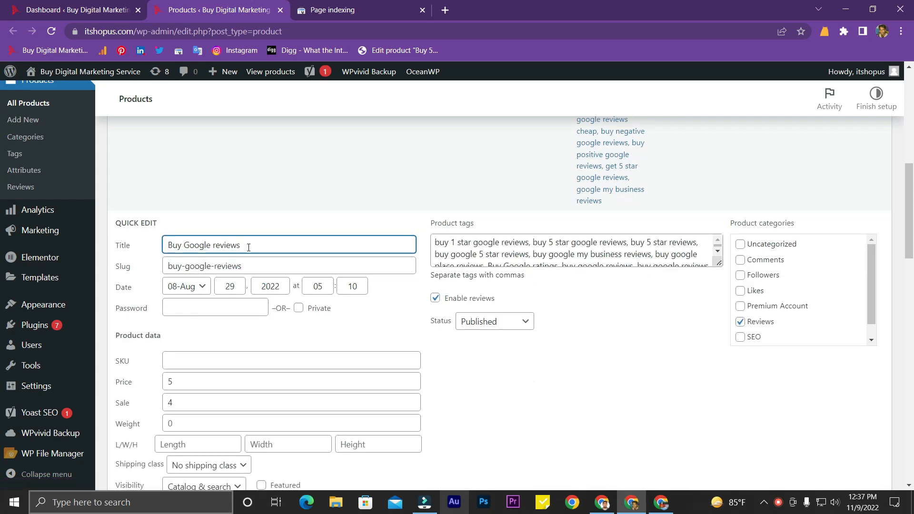
scroll(251, 276, down, 3)
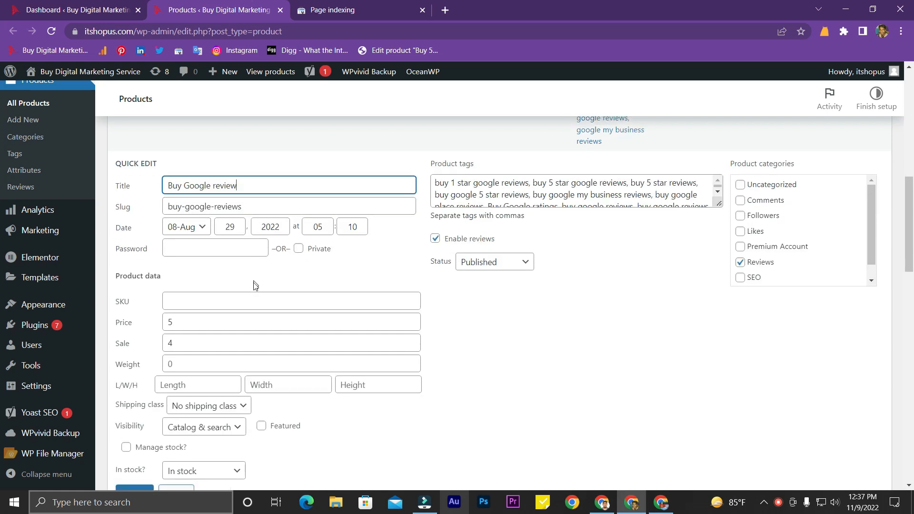
scroll(231, 267, up, 2)
click(248, 206)
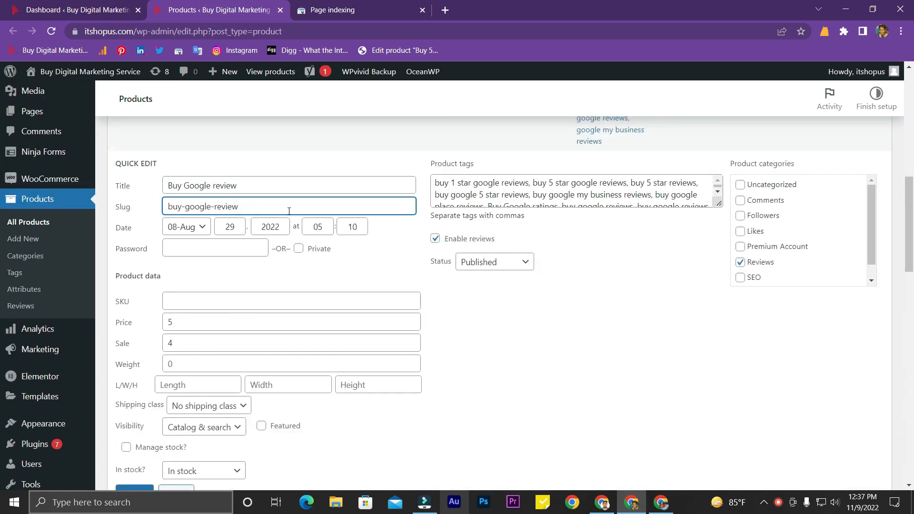
click(268, 184)
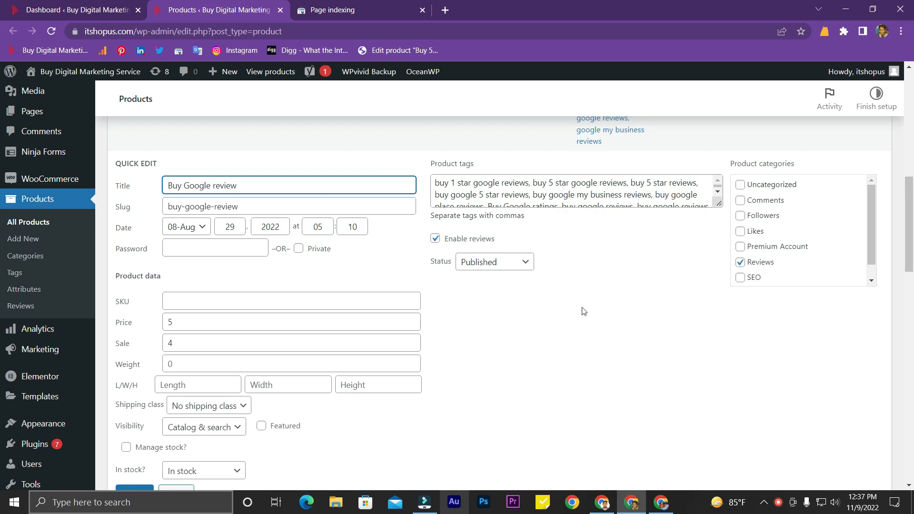
Return to the techtimespro.com page indexing report and open the details for "Page with redirect"
click(603, 501)
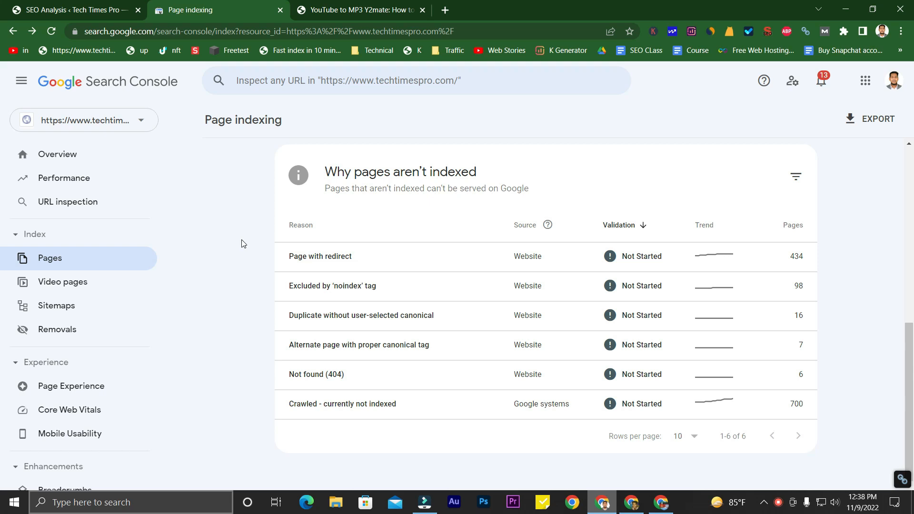
scroll(267, 267, up, 5)
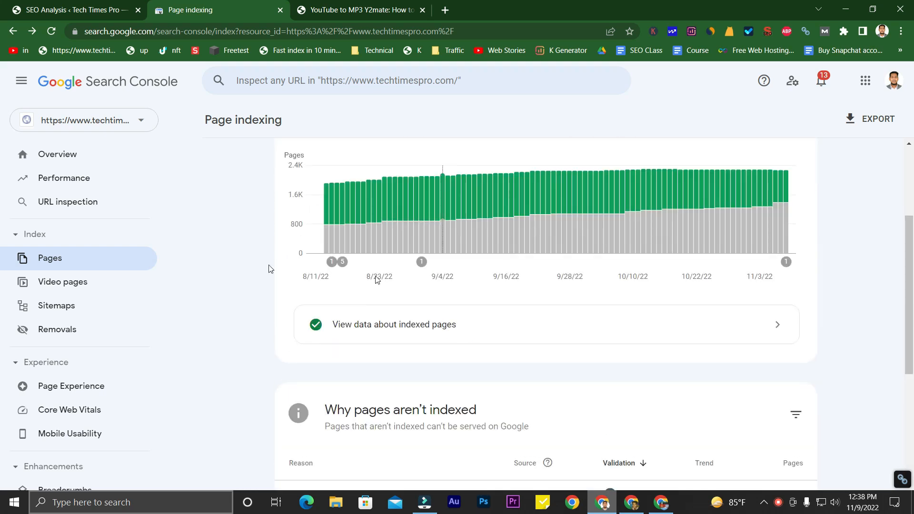
scroll(244, 253, down, 4)
scroll(245, 324, down, 1)
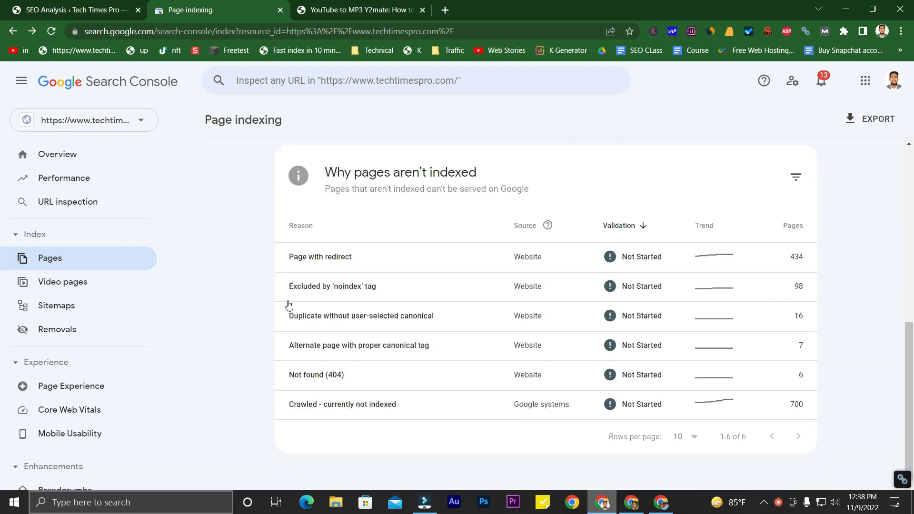
click(442, 265)
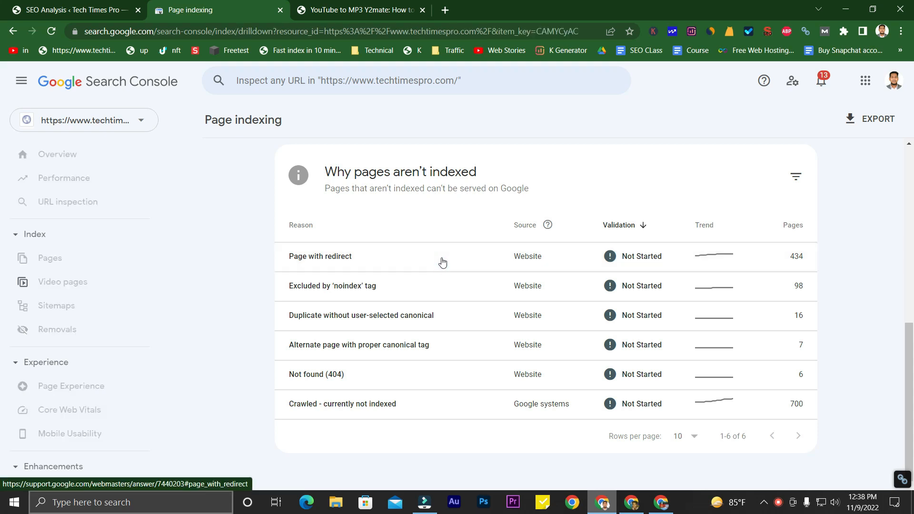
Open the example URL ending in /category/technology in a new tab, view the page, and return to the examples list
scroll(265, 268, down, 5)
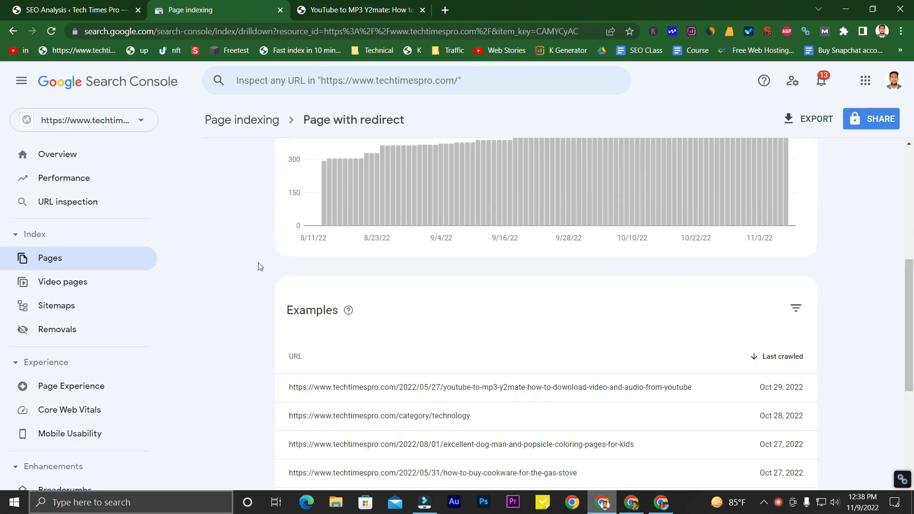
scroll(257, 265, down, 1)
scroll(255, 265, down, 1)
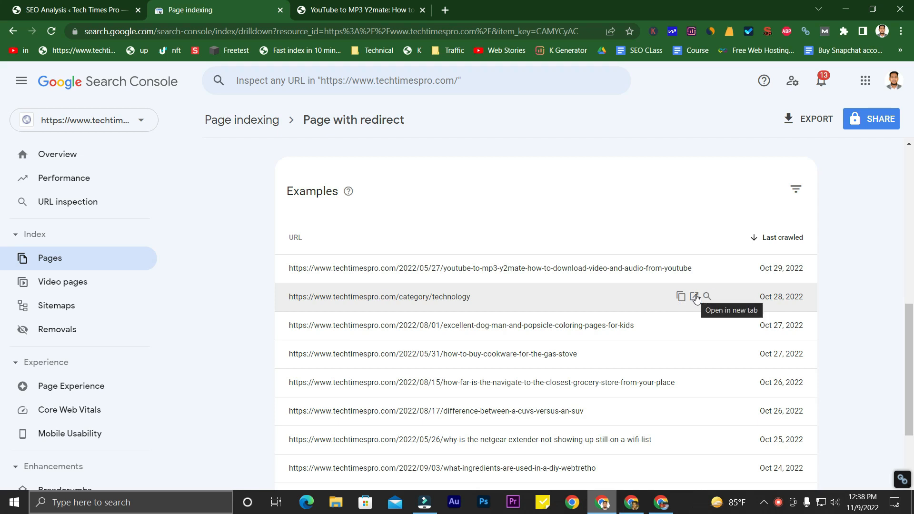
click(695, 297)
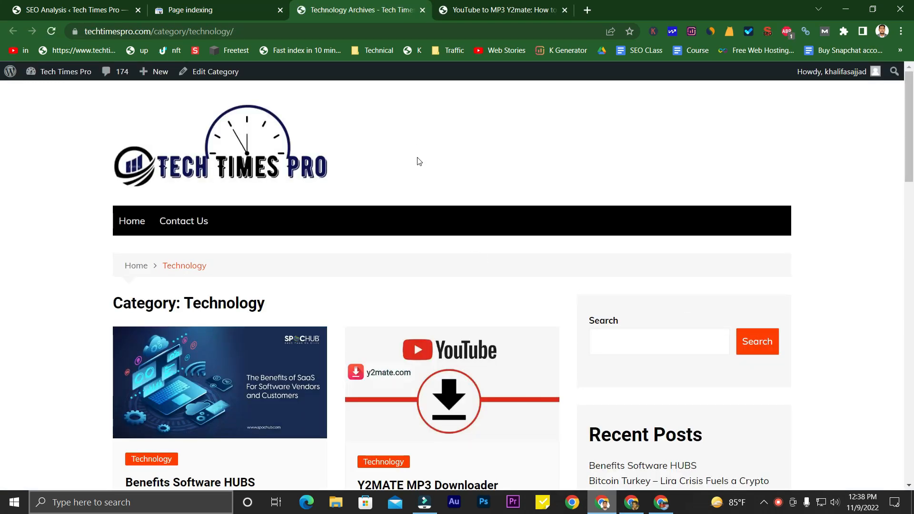
scroll(418, 163, down, 5)
key(ctrl+shift+Tab)
scroll(500, 252, up, 3)
scroll(500, 254, down, 3)
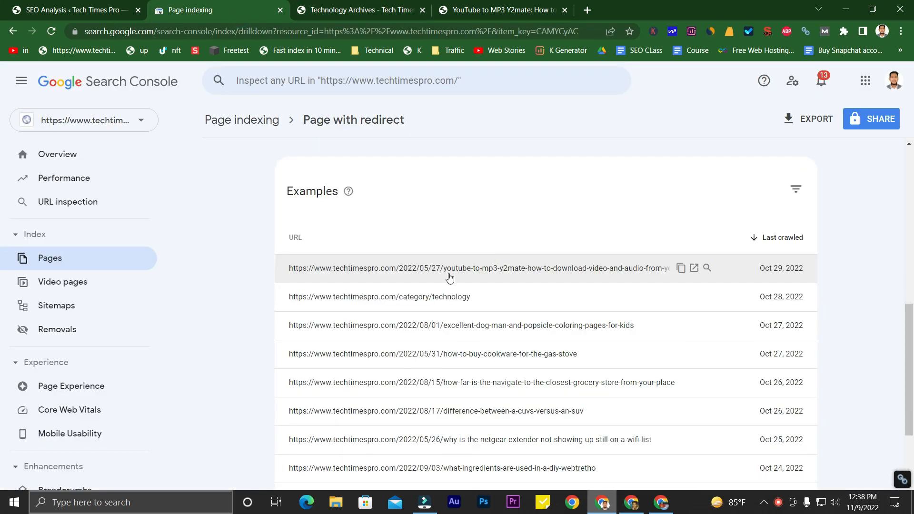
Open the youtube-to-mp3-y2mate example URL in a new tab and close the Technology category page
double_click(707, 270)
click(694, 268)
click(504, 10)
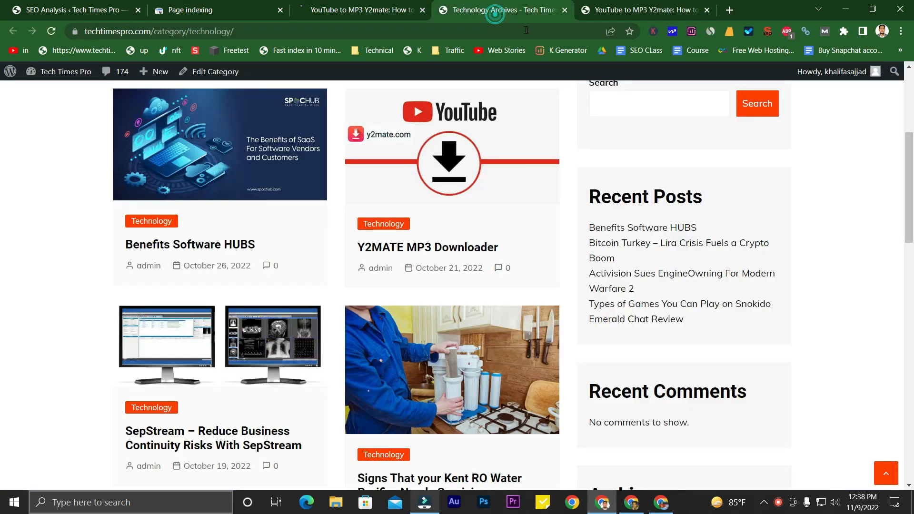
click(564, 10)
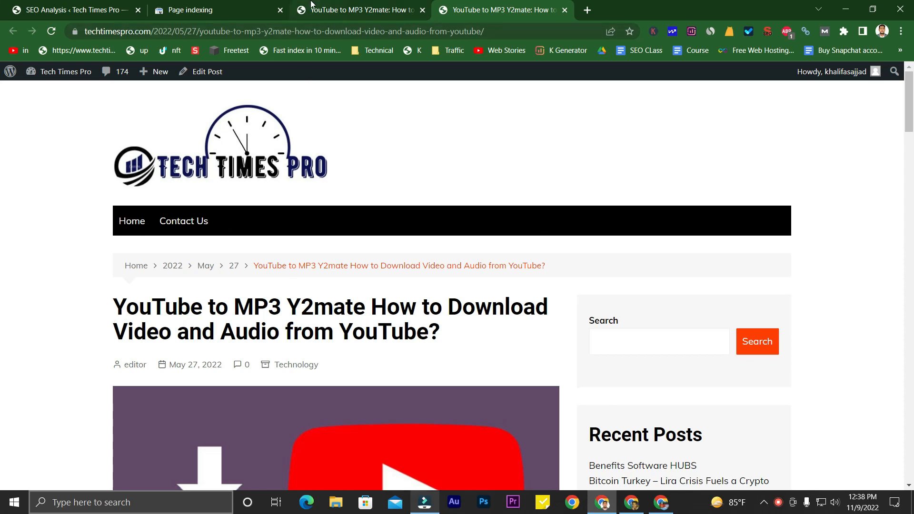
Compare the opened YouTube to MP3 Y2mate post with its entry in the redirect examples list
click(248, 13)
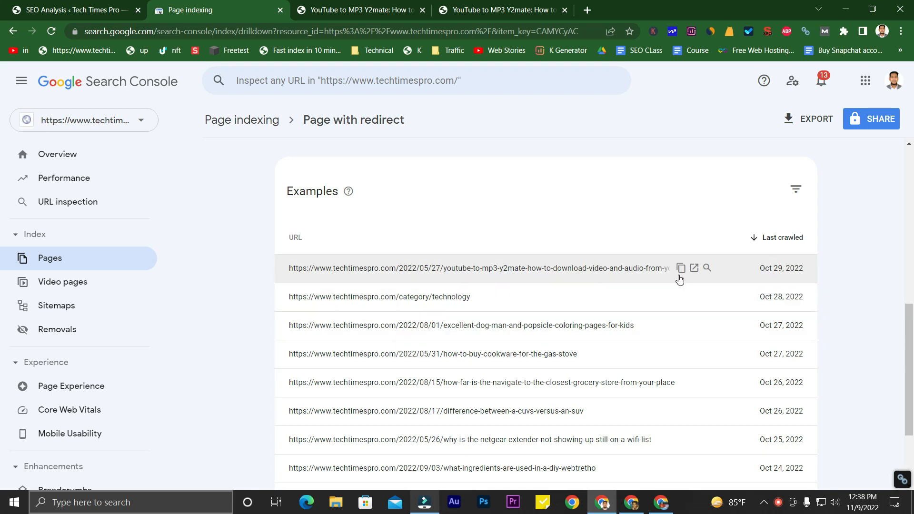
click(404, 10)
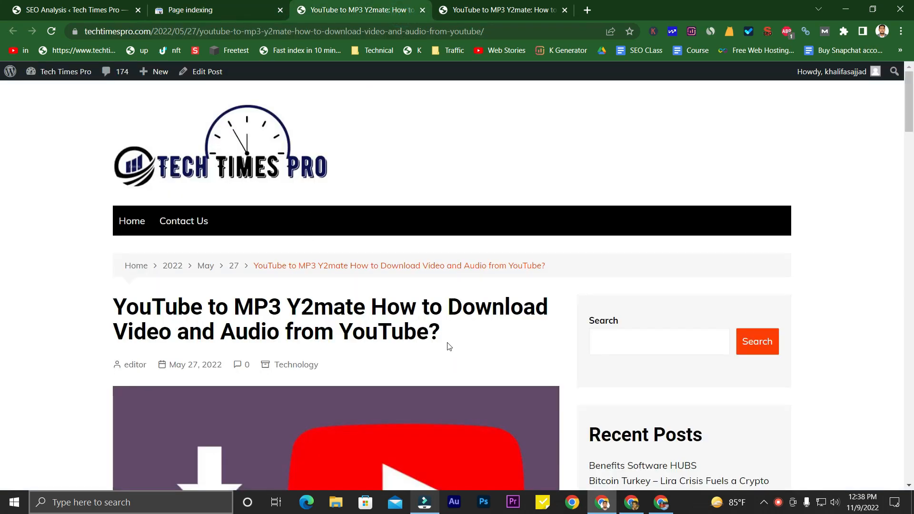
drag(444, 337, 52, 228)
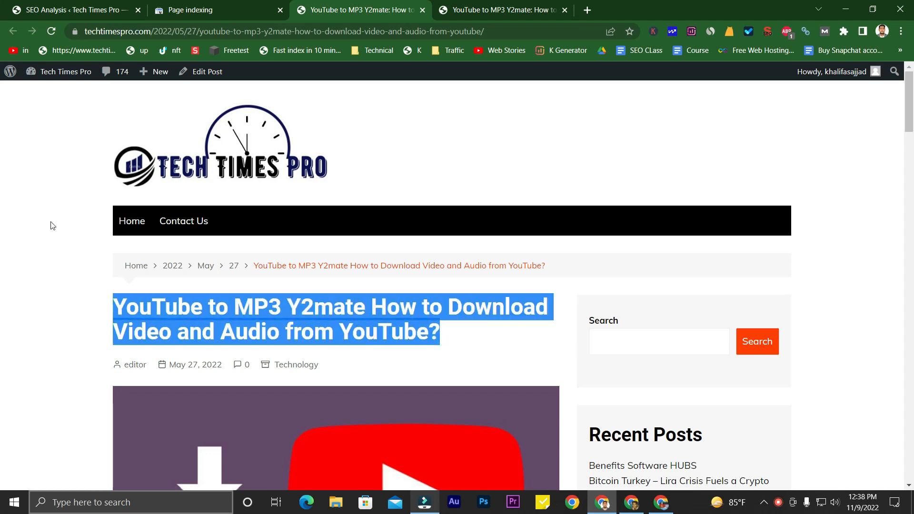
click(50, 223)
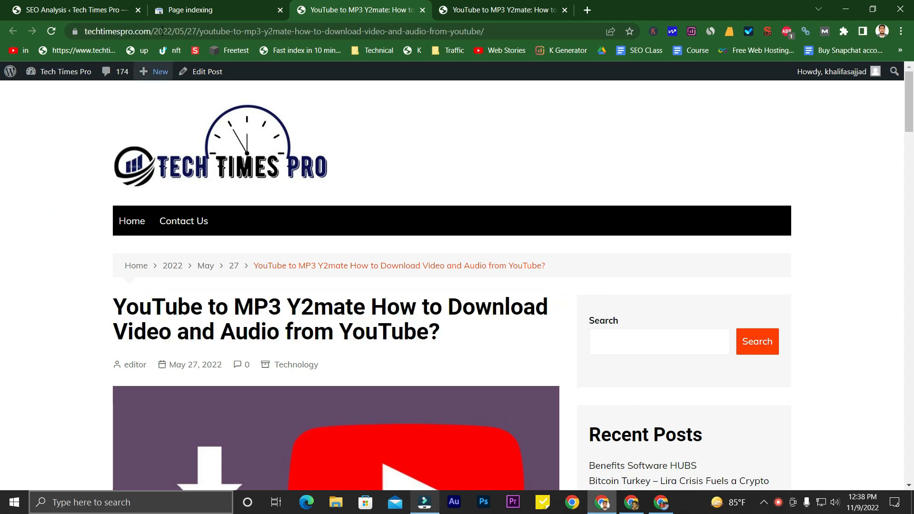
click(186, 9)
click(356, 5)
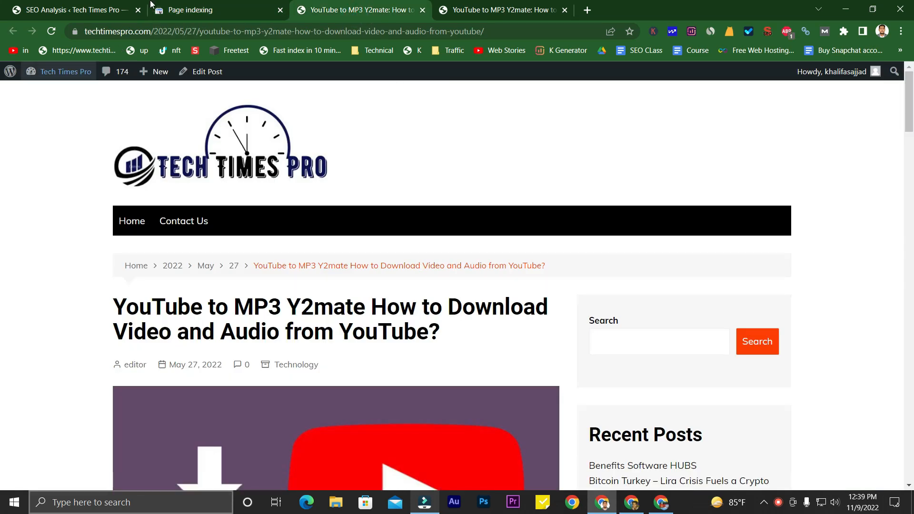
click(186, 11)
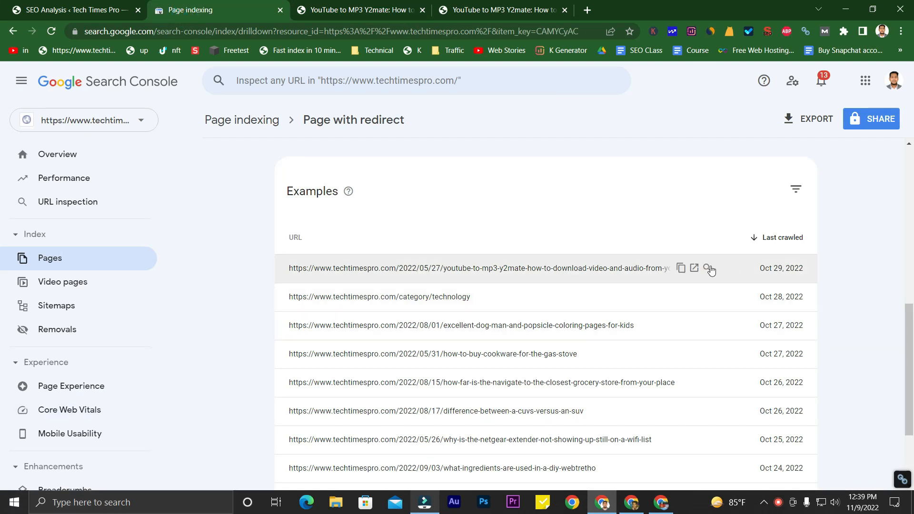
Inspect the youtube-to-mp3-y2mate example URL and review its inspected address and page indexing status
click(708, 267)
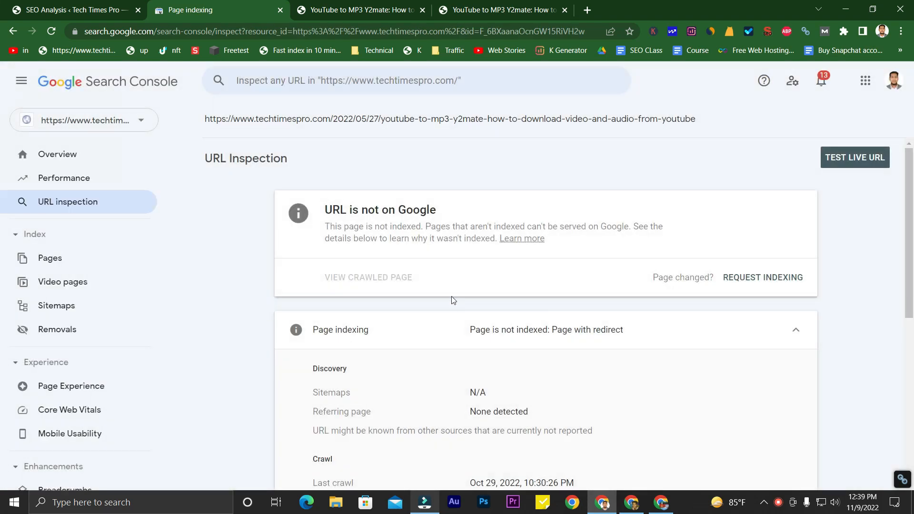
scroll(419, 279, down, 5)
scroll(419, 278, up, 3)
drag(205, 117, 695, 112)
click(710, 167)
Review the Indexing section of the inspection results and open the user-declared canonical URL in a new tab
scroll(653, 233, down, 6)
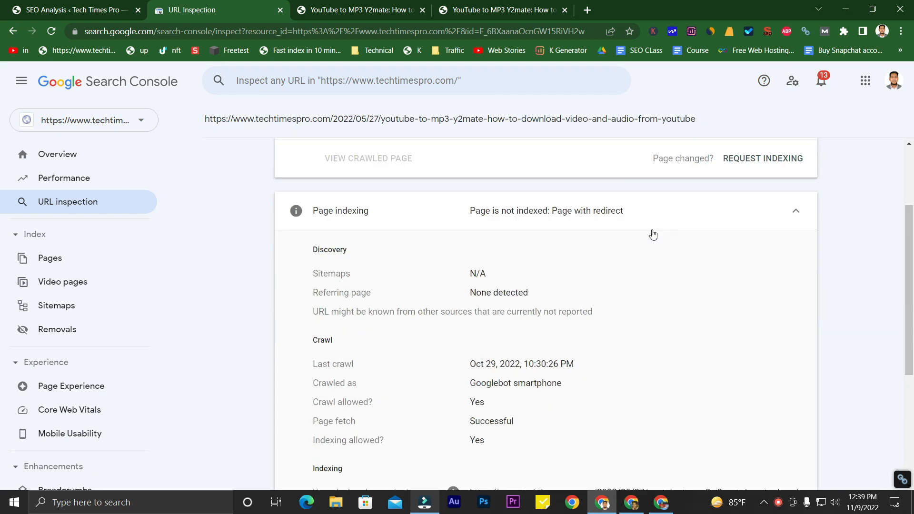
scroll(653, 235, down, 1)
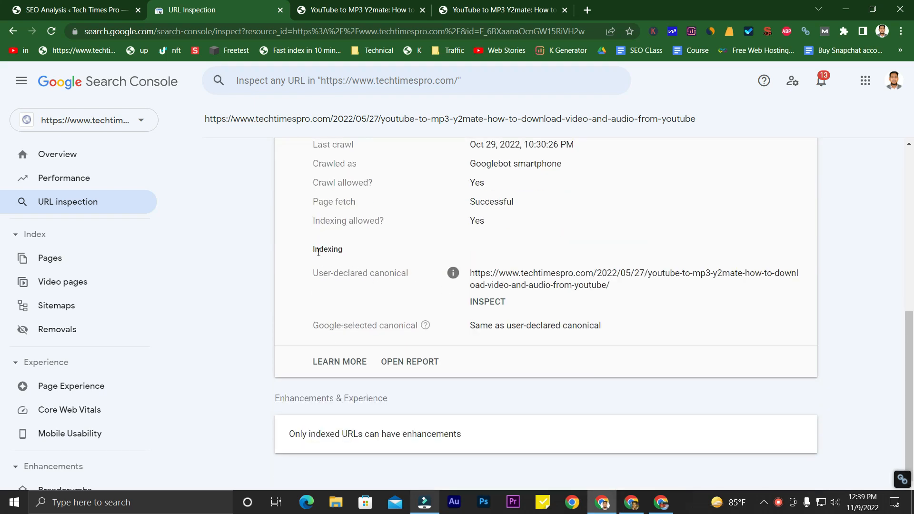
drag(313, 249, 324, 248)
click(434, 250)
drag(616, 285, 663, 5)
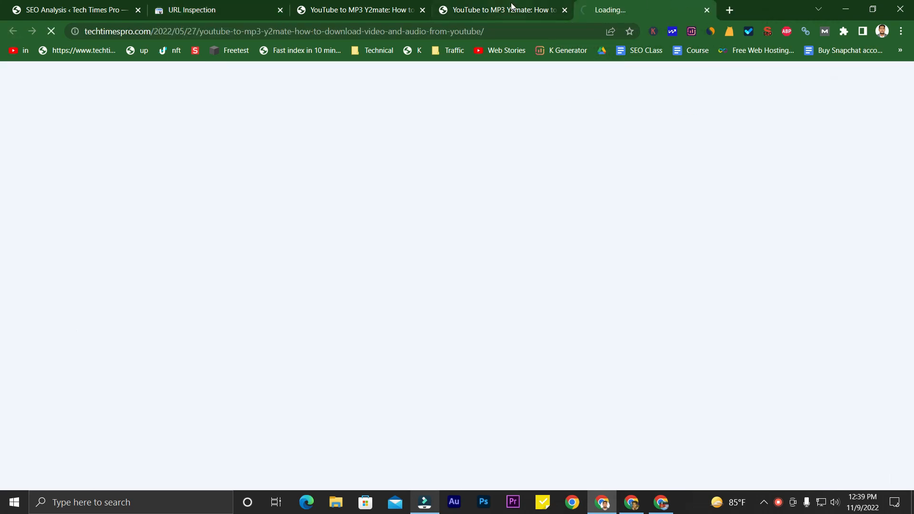
Close one duplicate YouTube to MP3 Y2mate post page and compare the two remaining versions with and without the trailing slash
click(511, 13)
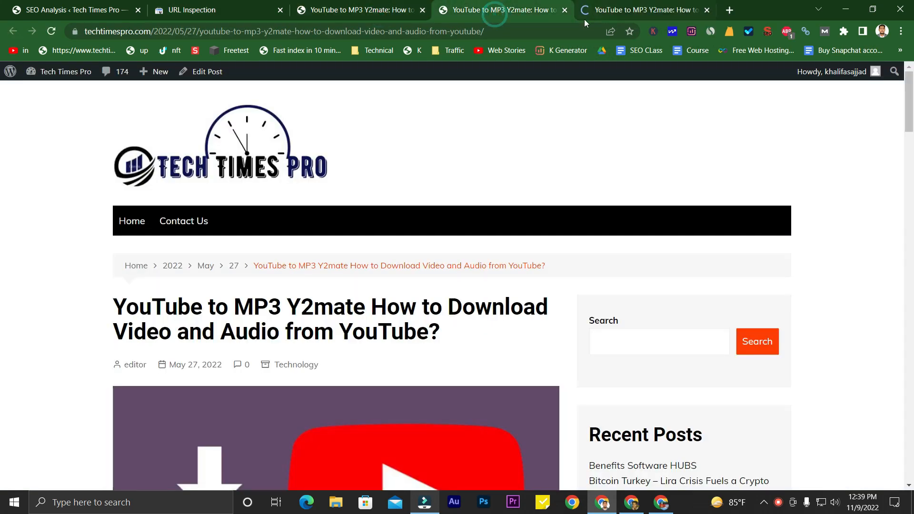
click(565, 10)
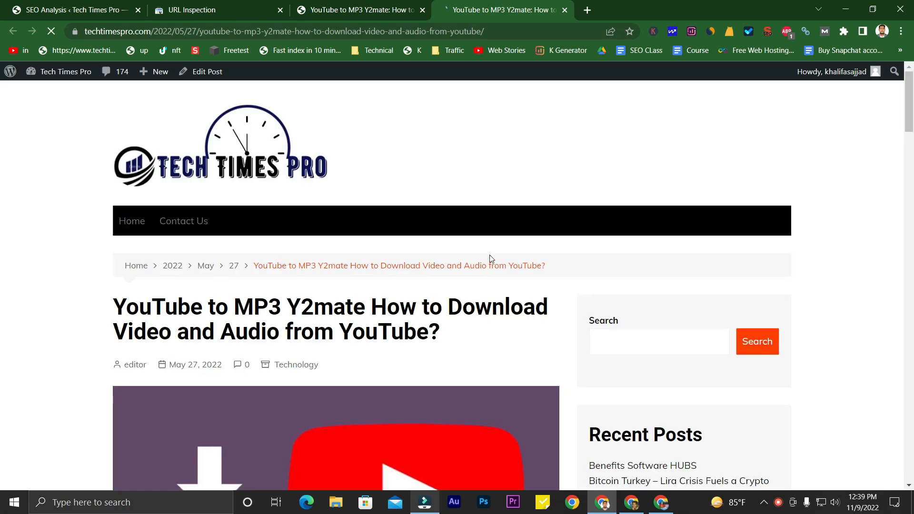
click(382, 9)
click(481, 8)
click(378, 8)
click(474, 4)
click(410, 6)
click(480, 4)
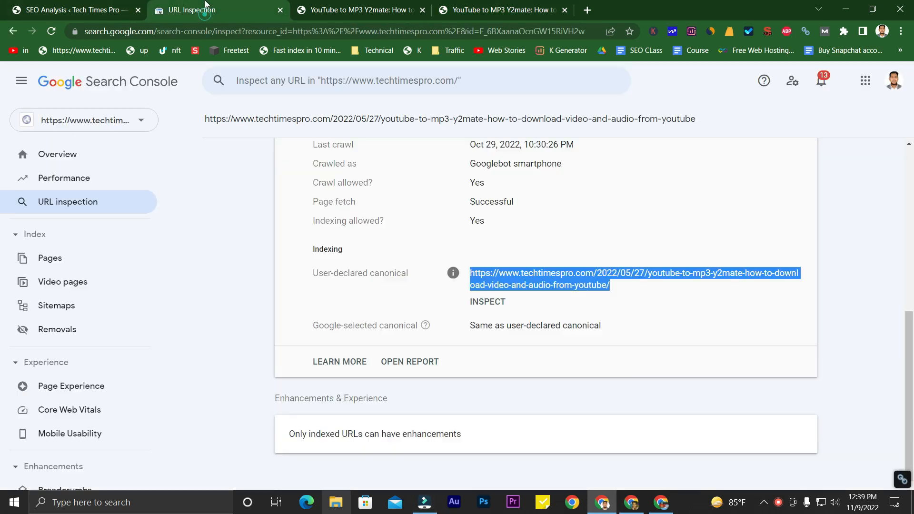
Capture the URL inspection results on screen and outline the inspected URL and the user-declared canonical with red rectangles
click(205, 10)
click(239, 231)
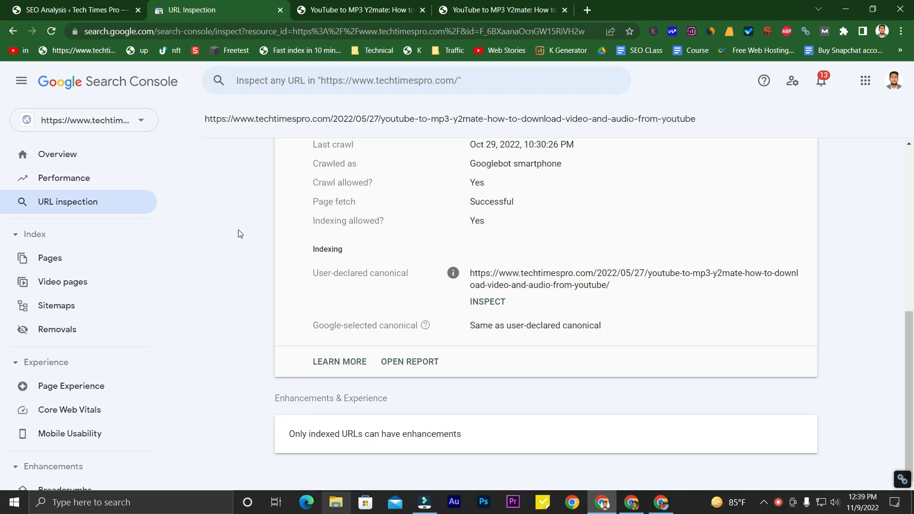
key(Print)
mouse_move(177, 86)
mouse_down()
mouse_move(233, 236)
mouse_move(341, 362)
mouse_move(634, 433)
mouse_move(857, 424)
mouse_move(867, 412)
mouse_up()
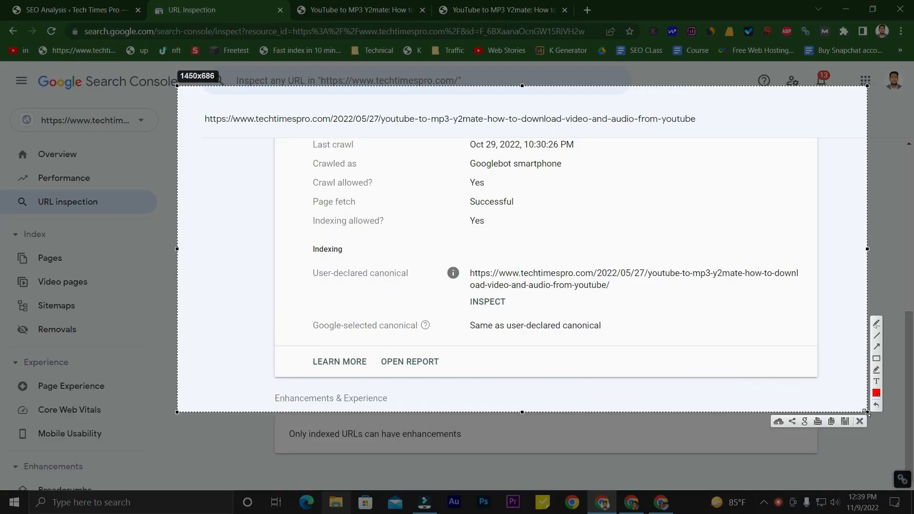
click(877, 359)
mouse_move(194, 106)
mouse_down()
mouse_move(485, 155)
mouse_move(738, 143)
mouse_move(750, 134)
mouse_up()
mouse_move(459, 255)
mouse_down()
mouse_move(485, 286)
mouse_move(617, 310)
mouse_move(810, 310)
mouse_up()
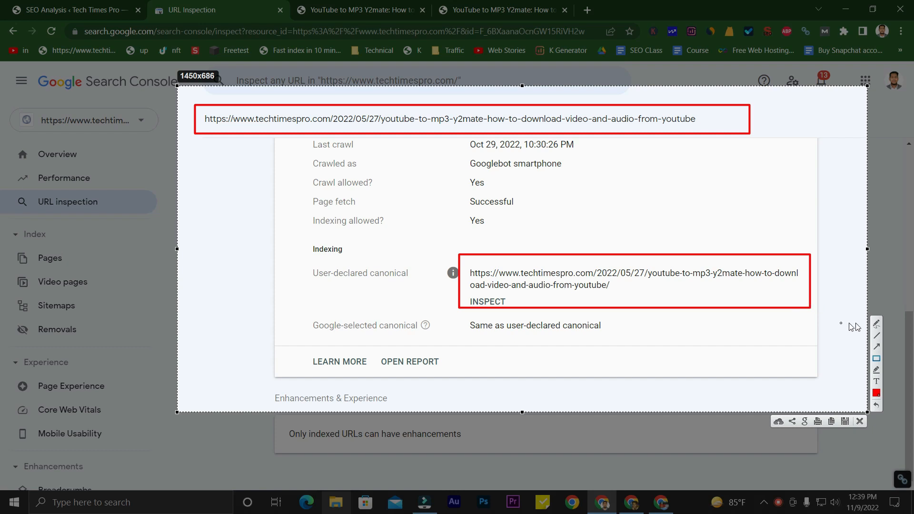
Mark the endings of both outlined URLs with freehand pen strokes and discard the screen capture
click(876, 324)
drag(726, 110, 704, 138)
drag(621, 282, 614, 297)
click(860, 421)
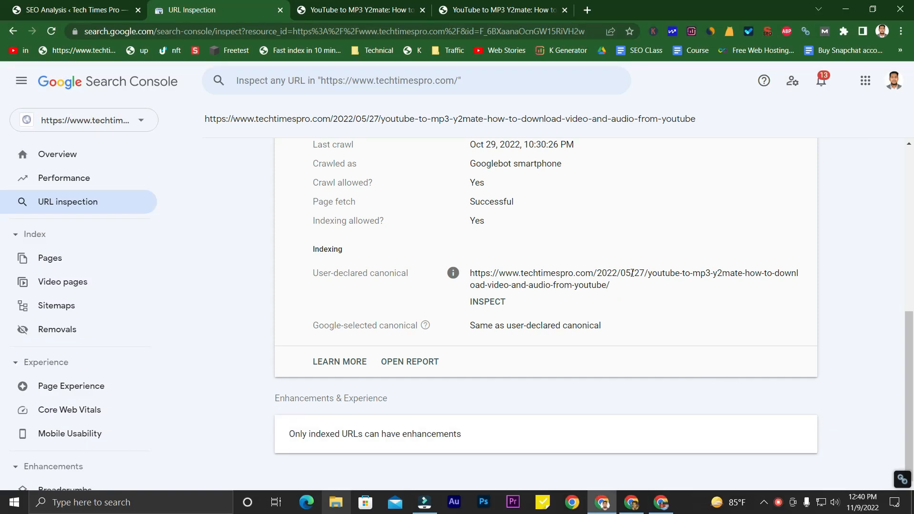
Highlight the inspected youtube-to-mp3-y2mate URL above its inspection results
scroll(632, 272, up, 7)
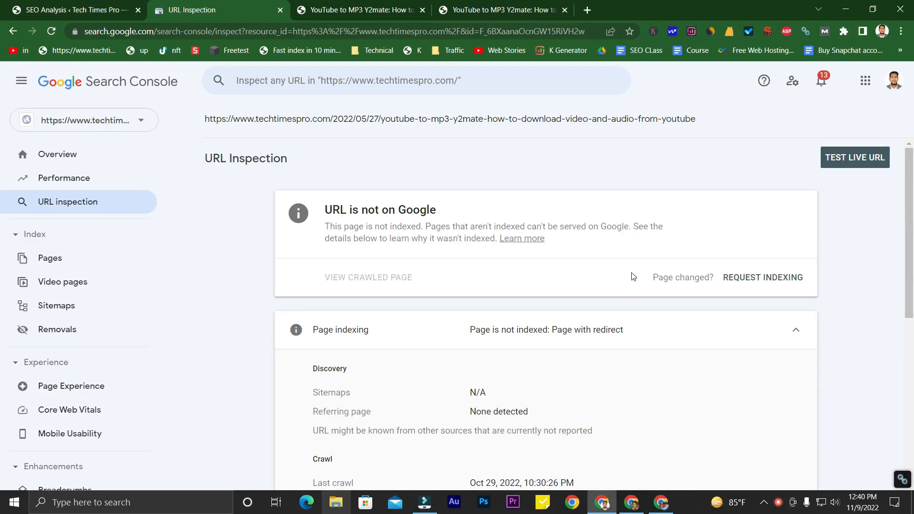
drag(700, 127, 204, 128)
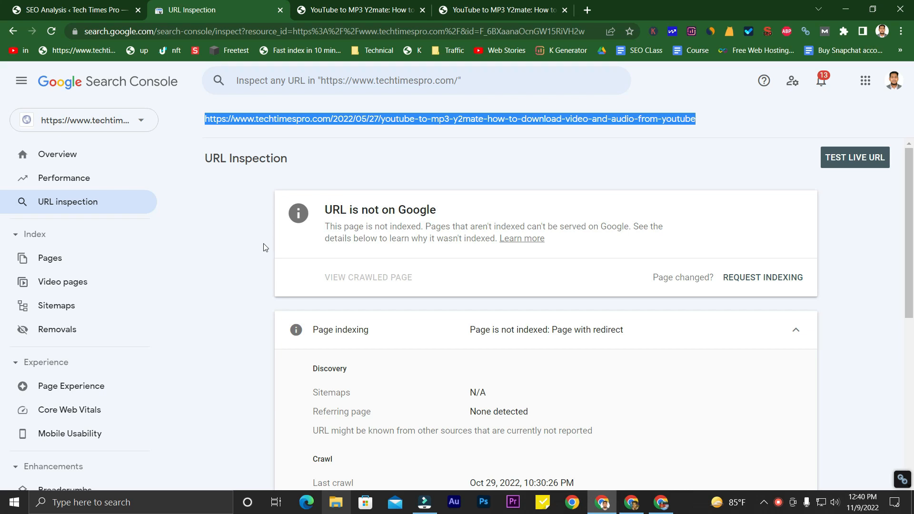
Switch to the itshopus.com browser window and cancel the quick edit of the Buy Google reviews product
click(632, 502)
scroll(283, 423, down, 3)
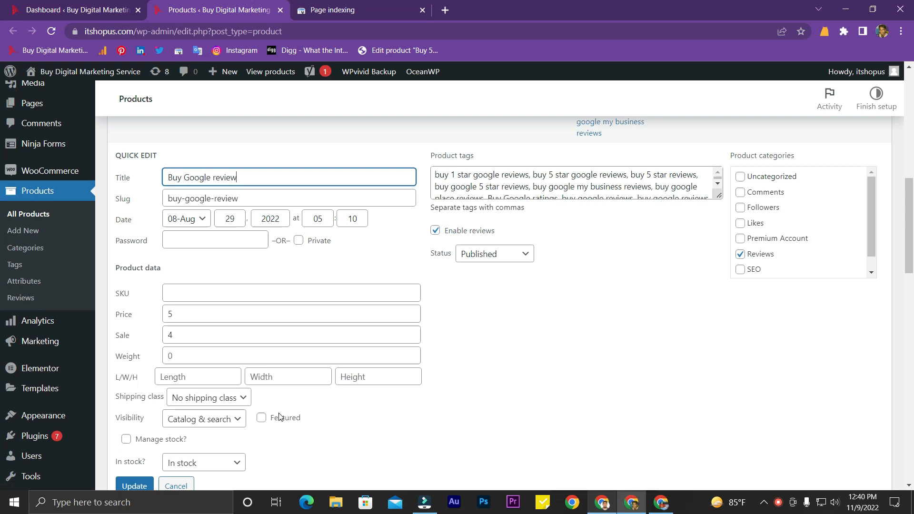
click(191, 377)
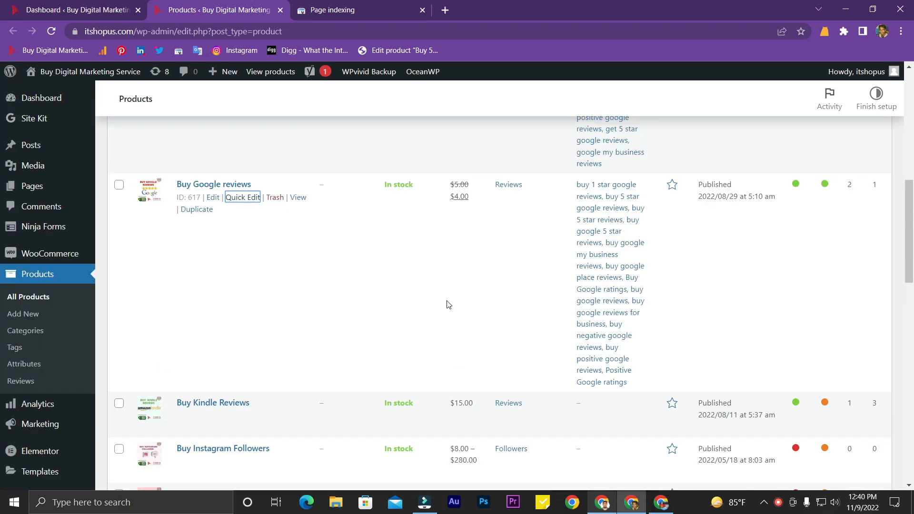
Open the Page with redirect report for itshopus.com and inspect its buy-google-review example URL
click(362, 10)
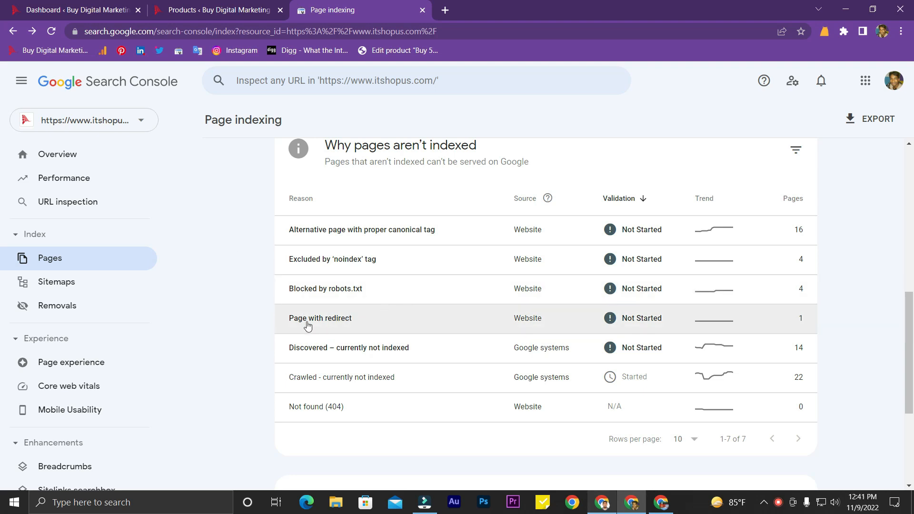
click(392, 327)
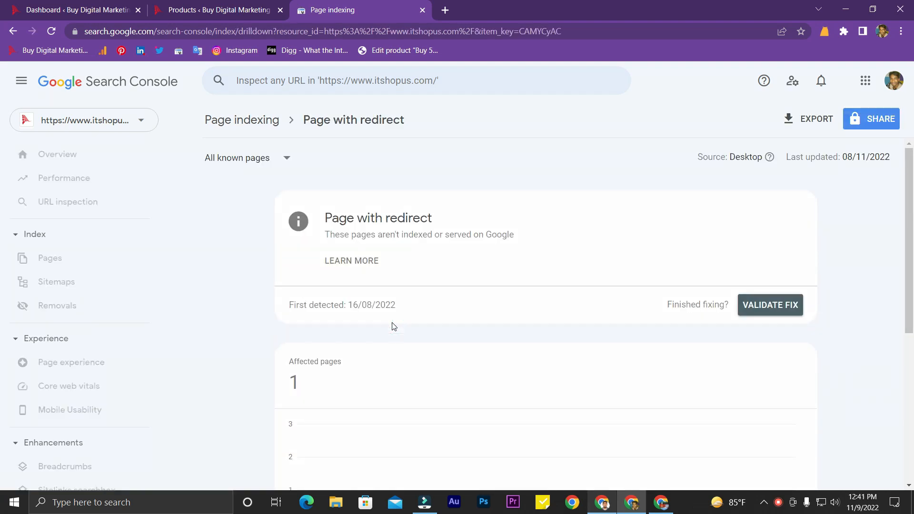
scroll(394, 326, down, 6)
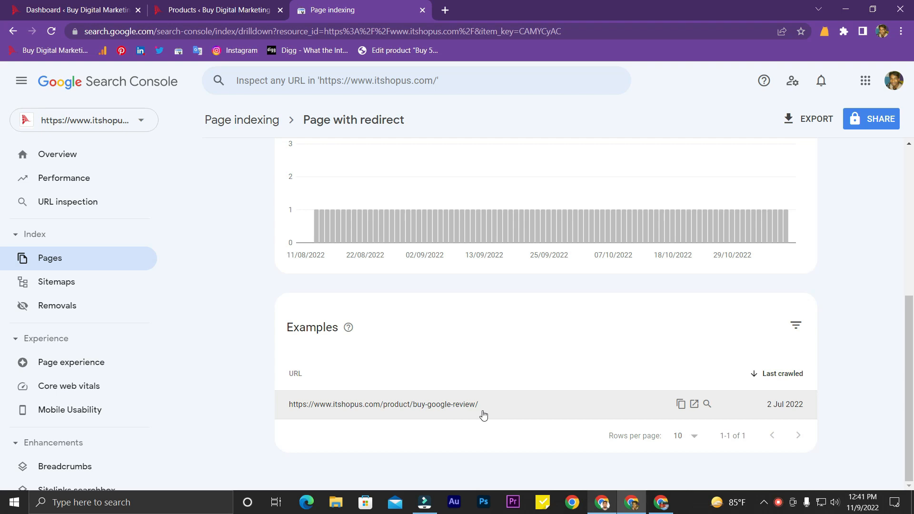
click(707, 404)
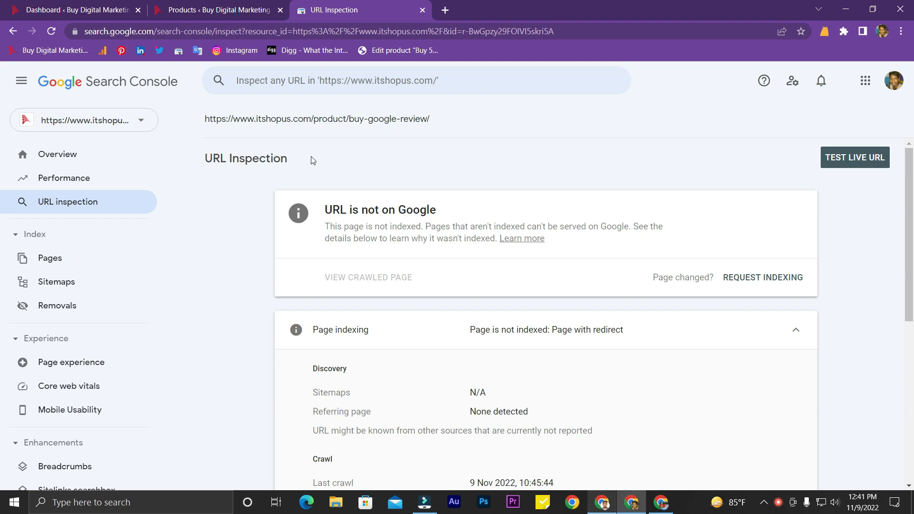
Review the page indexing details and the ending of the user-declared canonical for the inspected buy-google-review URL
scroll(312, 160, down, 1)
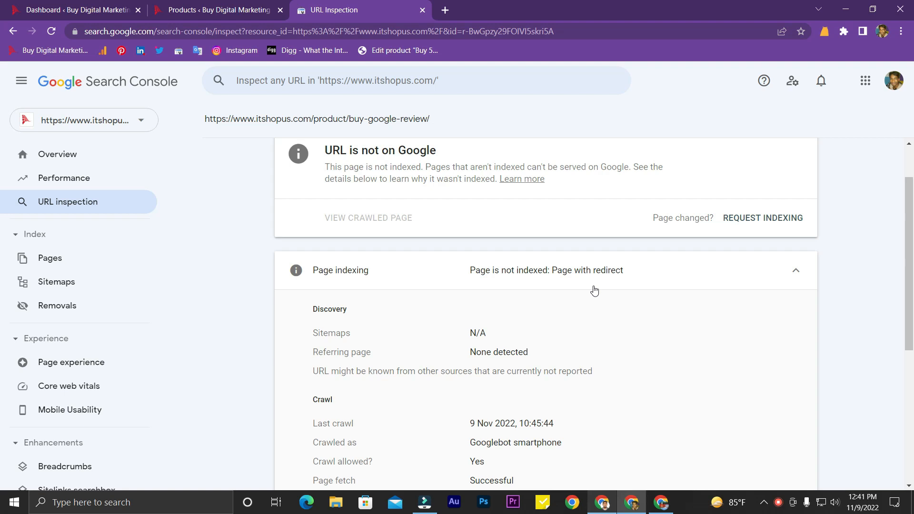
scroll(588, 277, down, 2)
scroll(582, 281, down, 1)
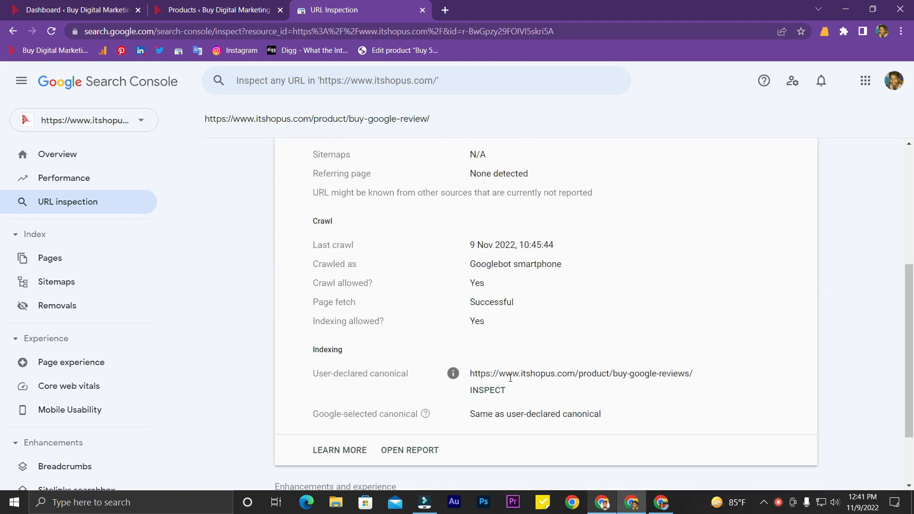
drag(684, 374, 689, 374)
click(710, 341)
Capture the buy-google-review inspection results on screen and outline the inspected URL and the user-declared canonical in red
key(Print)
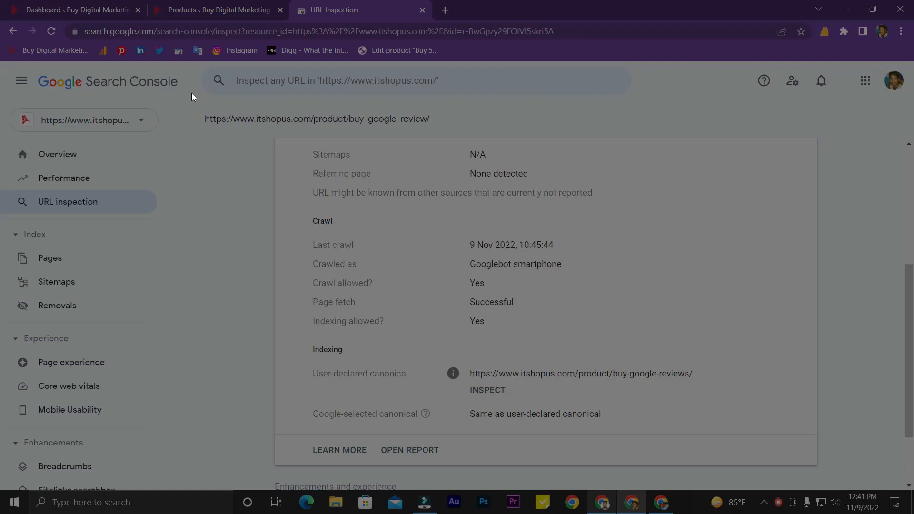
drag(186, 75, 618, 427)
drag(668, 442, 797, 444)
mouse_move(195, 93)
mouse_down()
mouse_move(244, 127)
mouse_move(460, 132)
mouse_up()
drag(441, 343, 718, 405)
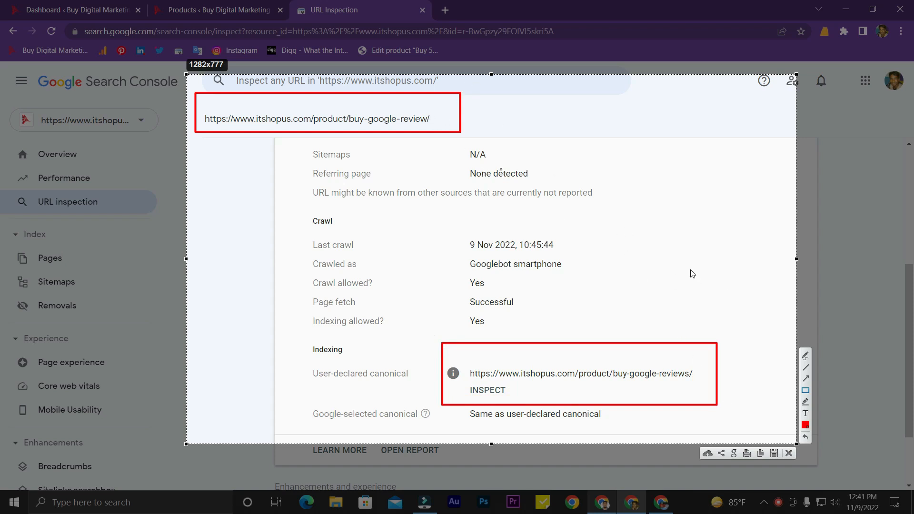
Mark the differing endings of the two product URLs and discard the screen capture
drag(439, 113, 444, 128)
drag(703, 370, 703, 399)
click(789, 453)
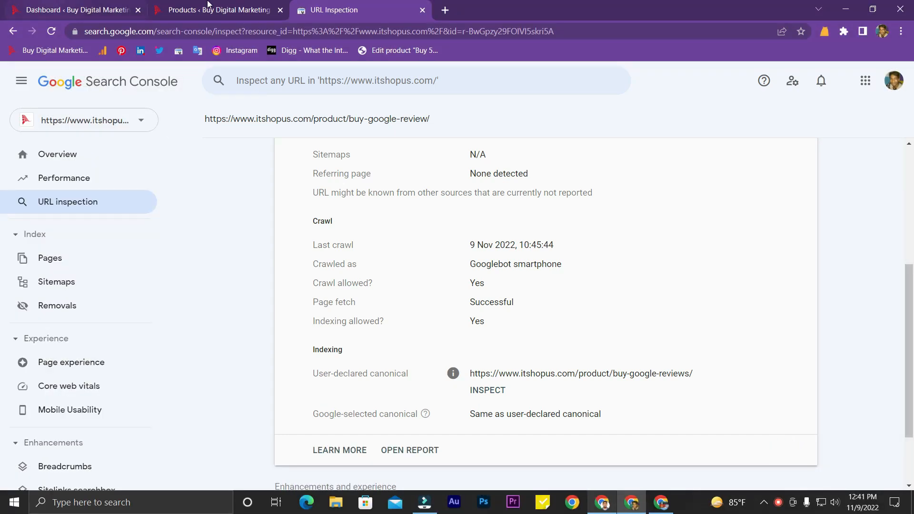
Open the Buy Google reviews product for quick editing in the WordPress product list and compare its title with its slug
click(233, 10)
scroll(286, 313, up, 1)
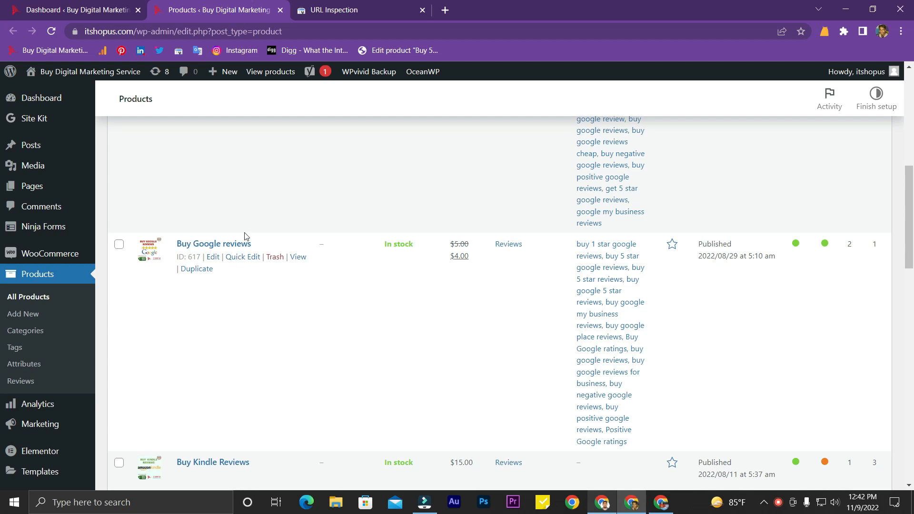
click(252, 260)
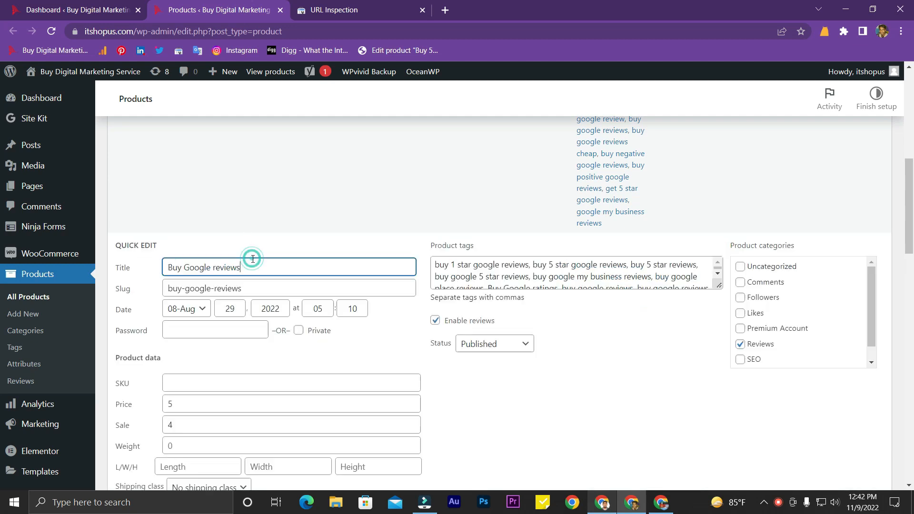
click(259, 291)
click(256, 265)
click(257, 287)
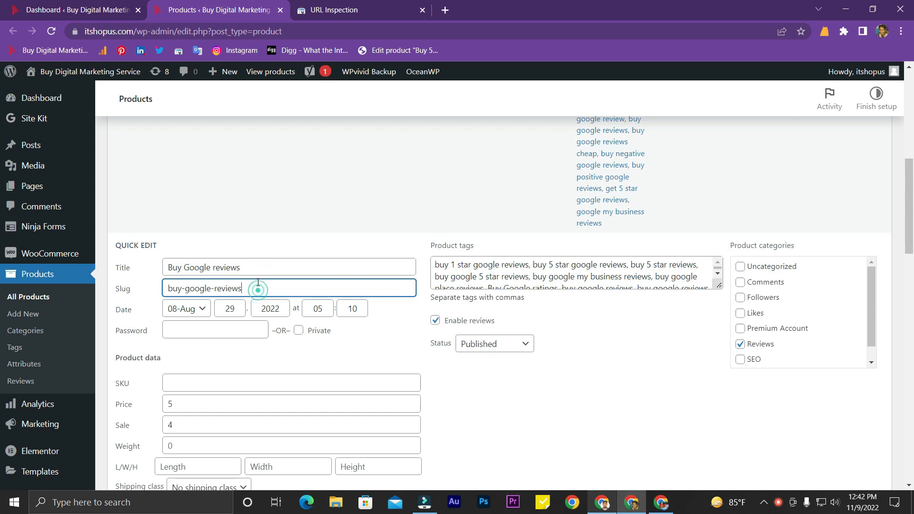
click(257, 268)
click(254, 287)
scroll(276, 229, down, 4)
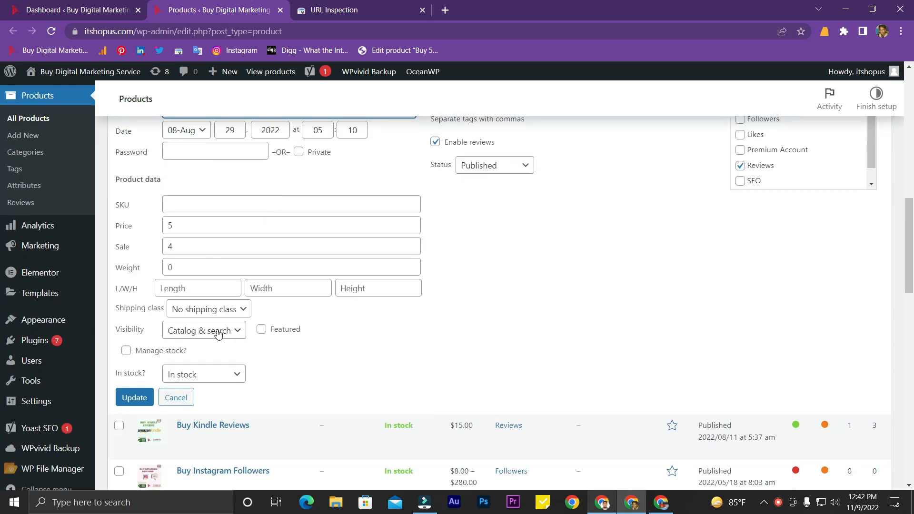
scroll(260, 164, up, 1)
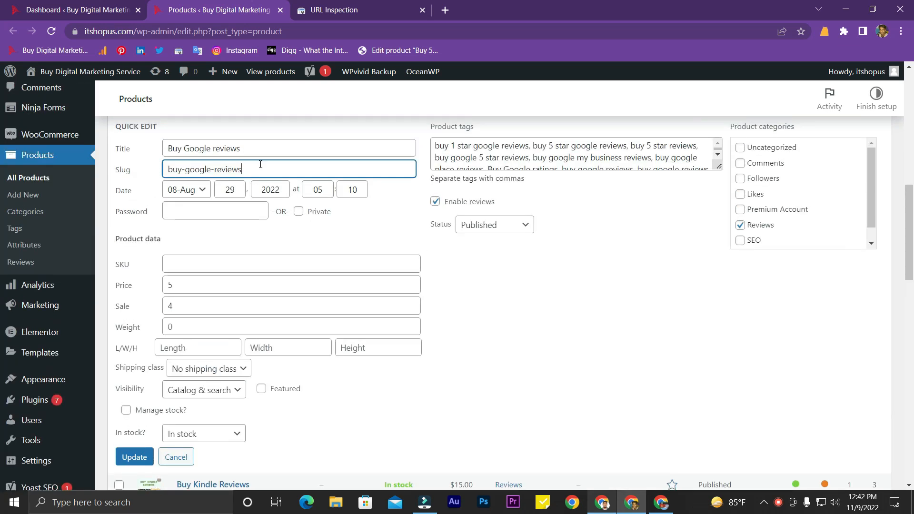
click(258, 149)
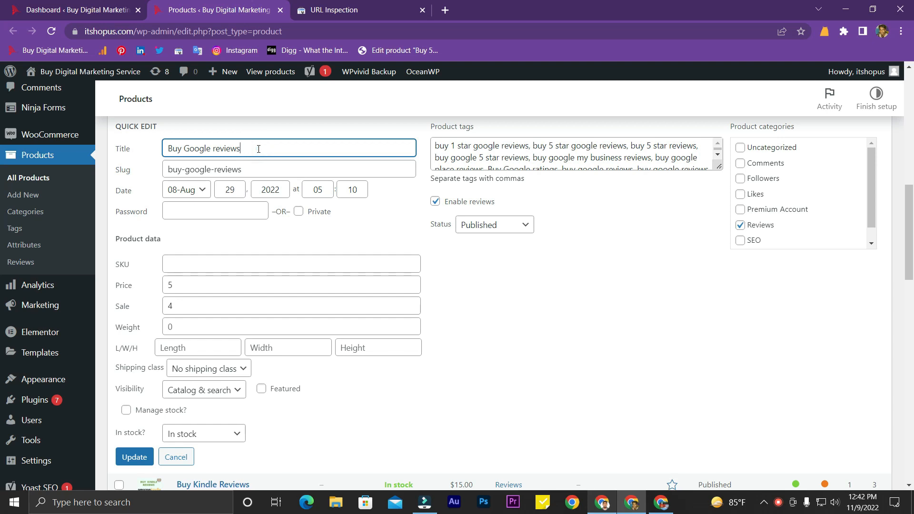
Inspect the user-declared canonical of the redirected product and view the buy-google-reviews URL in a new tab
click(387, 8)
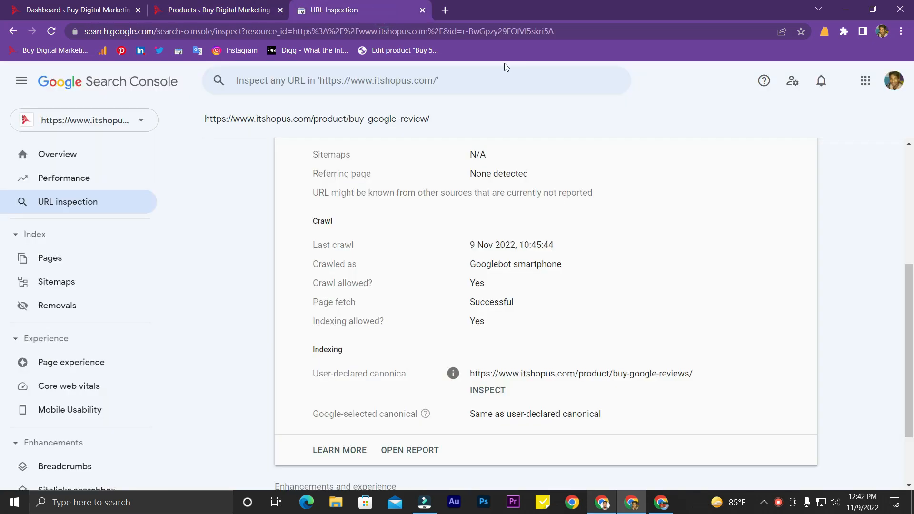
click(493, 391)
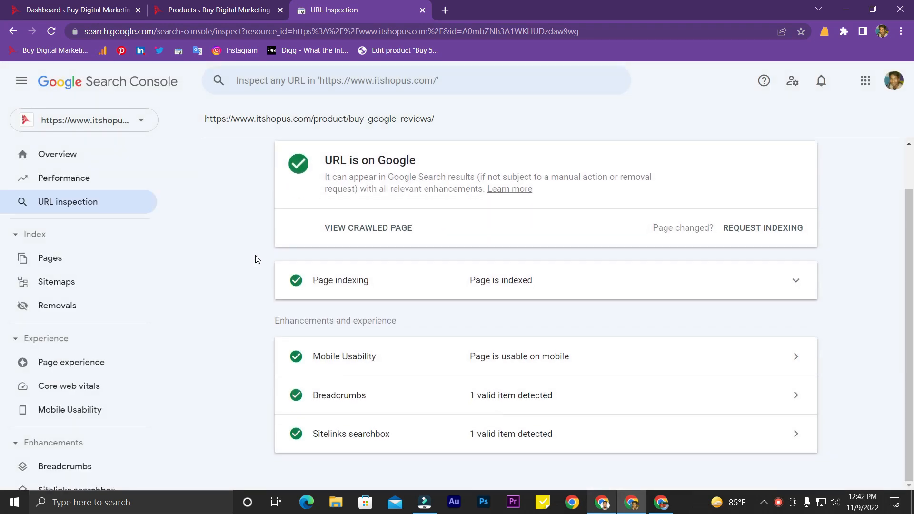
drag(437, 121, 193, 116)
drag(264, 124, 523, 8)
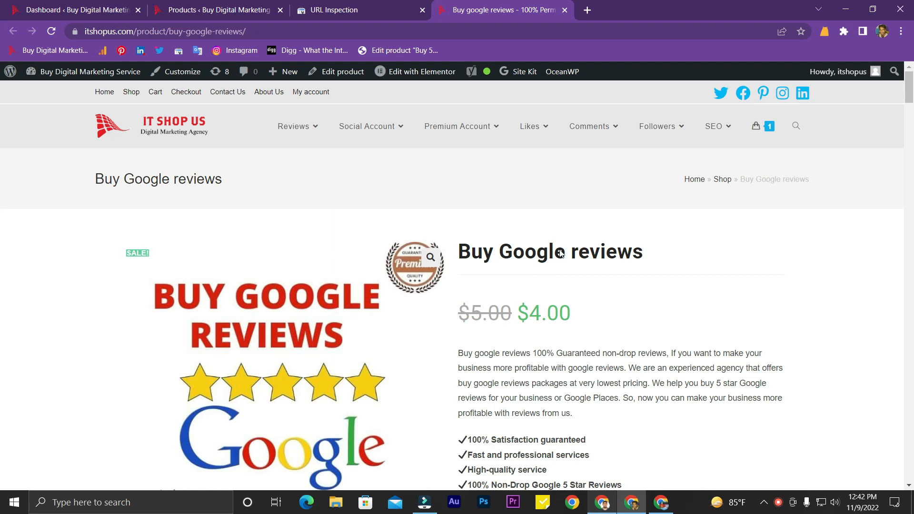
scroll(577, 200, down, 1)
scroll(490, 200, down, 1)
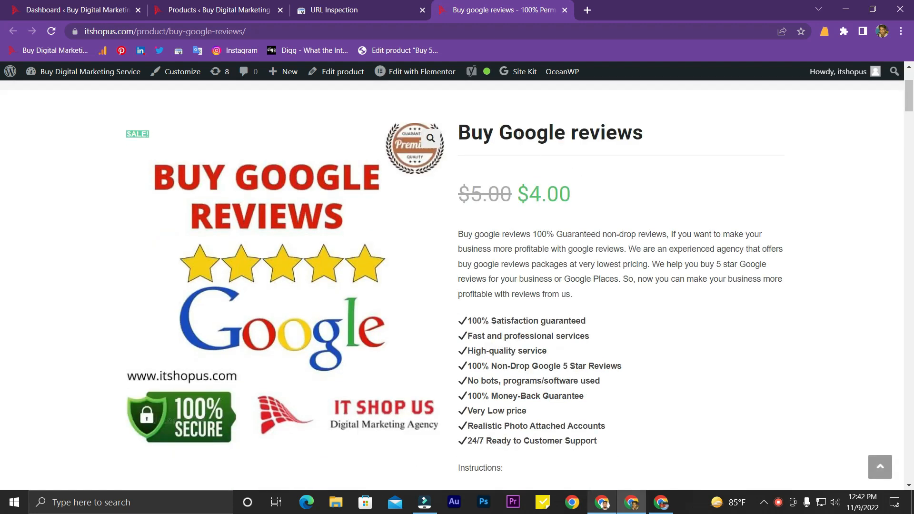
Return to the buy-google-review inspection results and open the inspected URL in a new tab
click(361, 9)
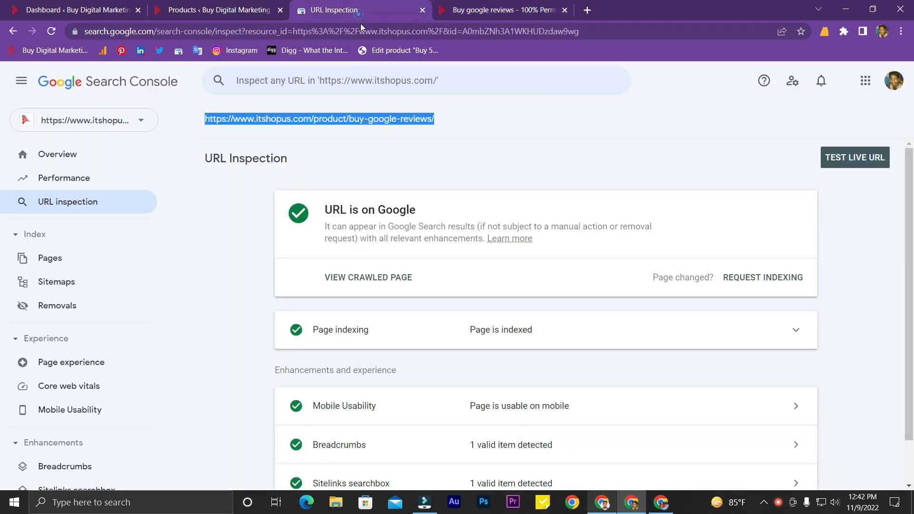
click(466, 127)
click(13, 31)
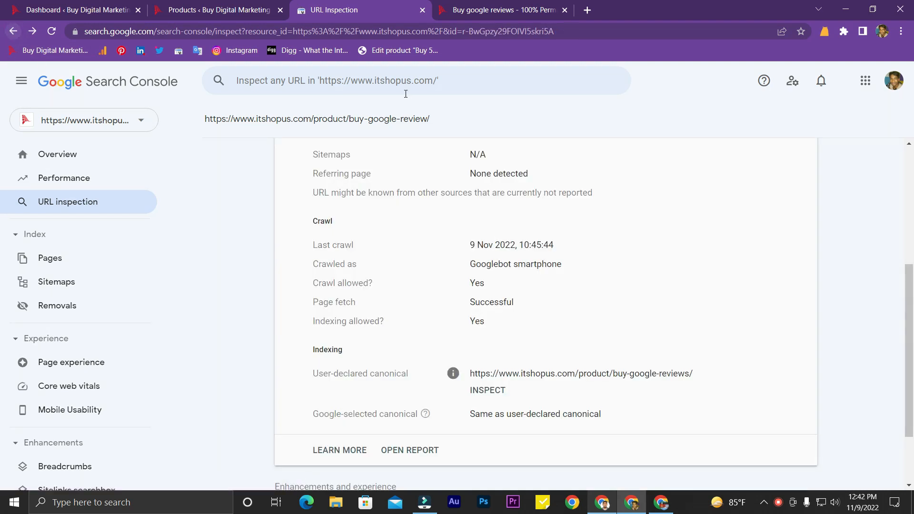
drag(456, 121, 684, 6)
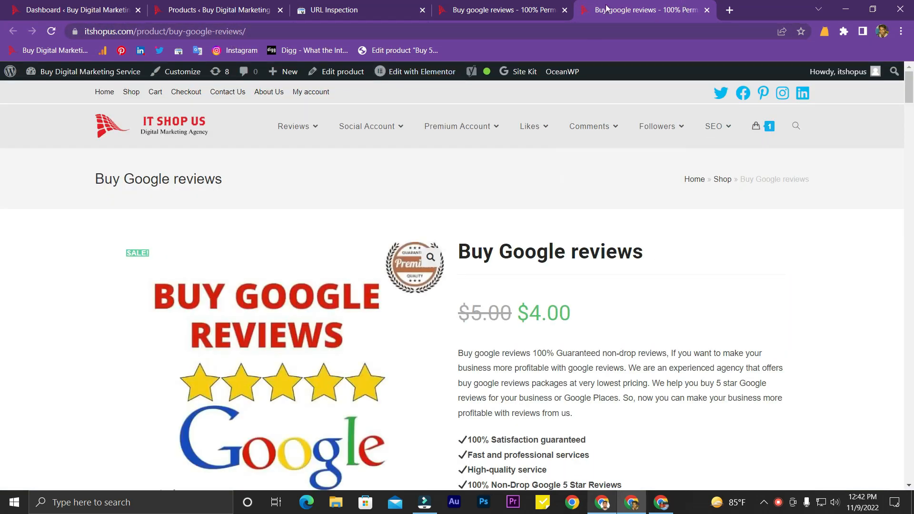
Load the product address with its ending shortened to buy-google-review, compare both product pages, and return to the URL inspection results
click(242, 30)
click(267, 34)
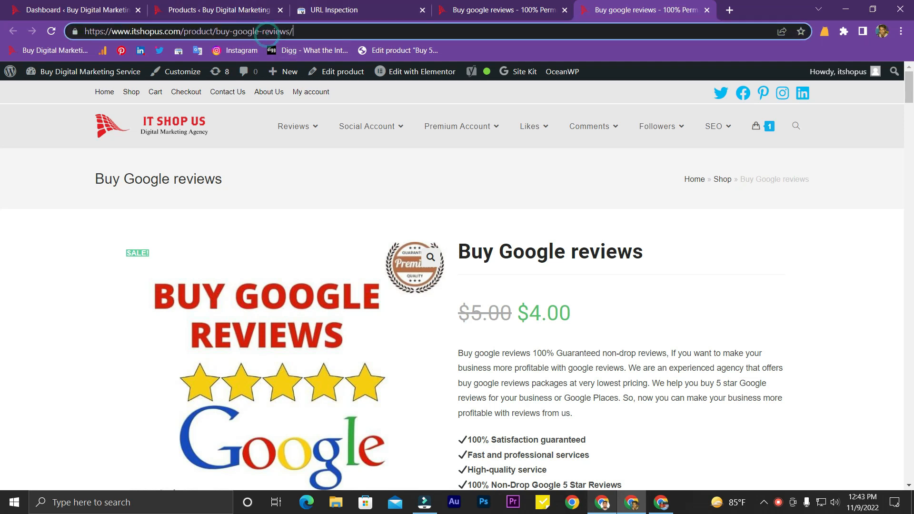
click(290, 32)
key(BackSpace)
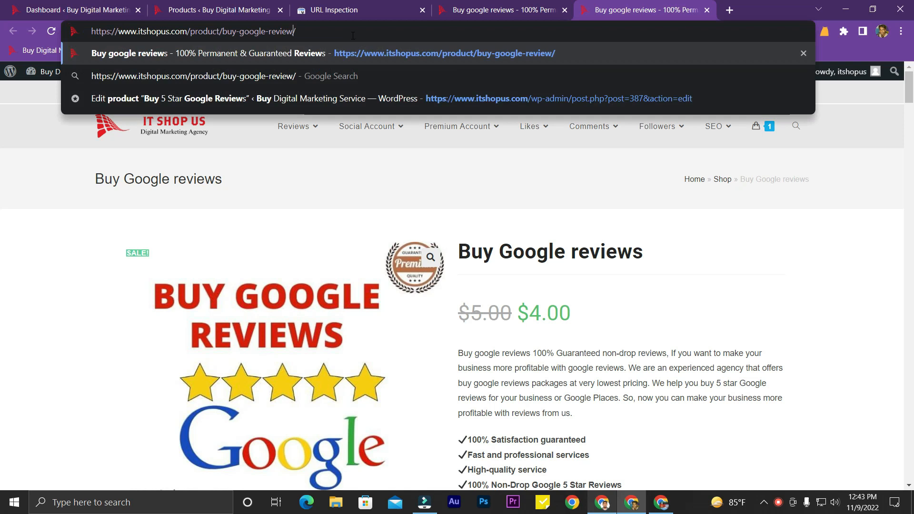
key(Return)
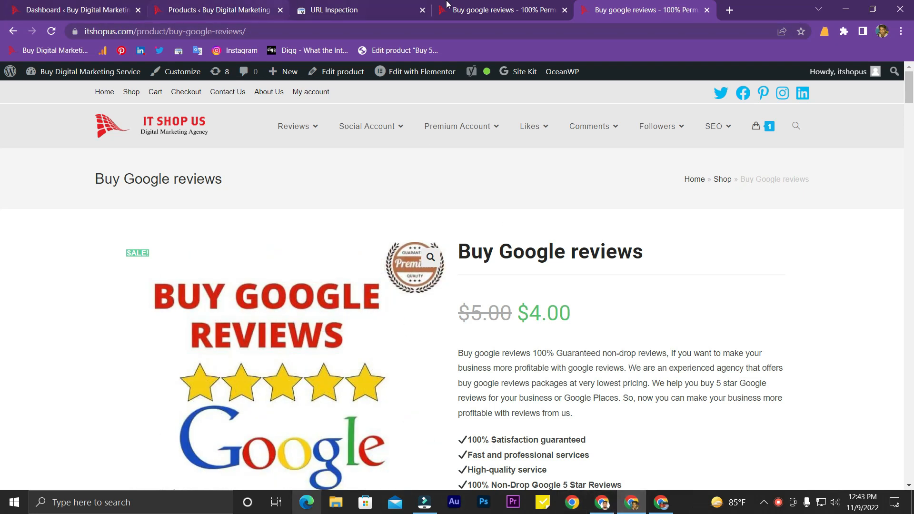
click(480, 5)
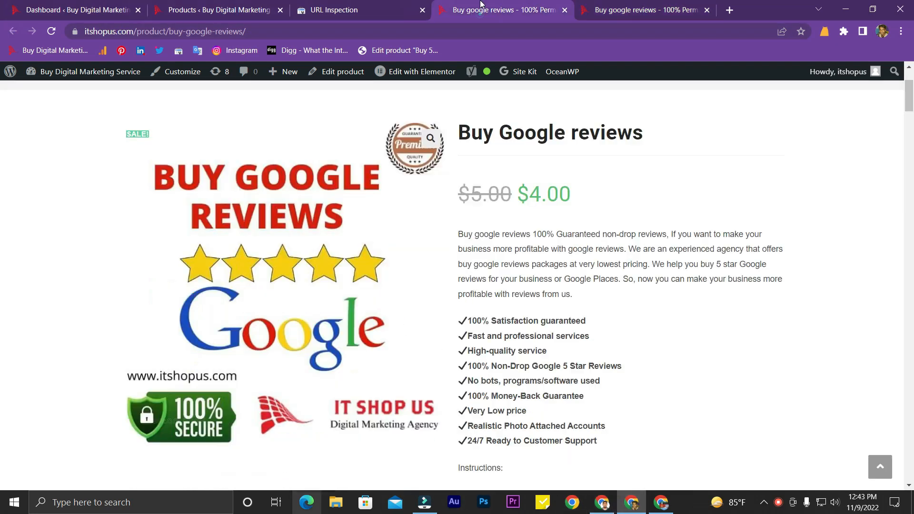
click(385, 6)
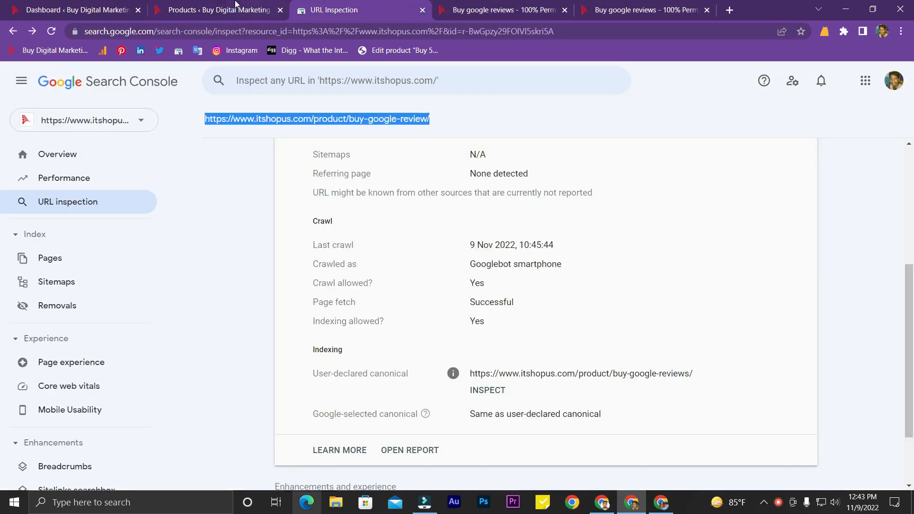
Switch to the techtimespro.com Search Console and go back to the example URLs of its Page with redirect report
click(602, 504)
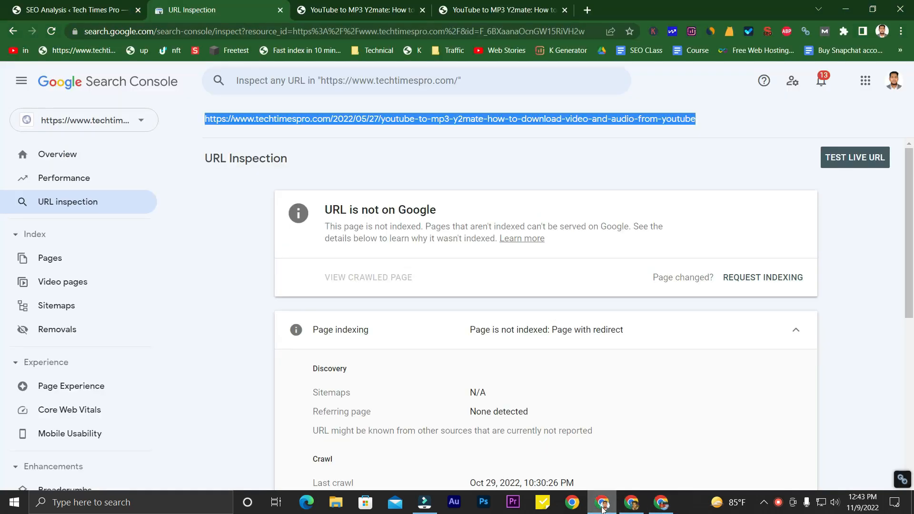
click(255, 271)
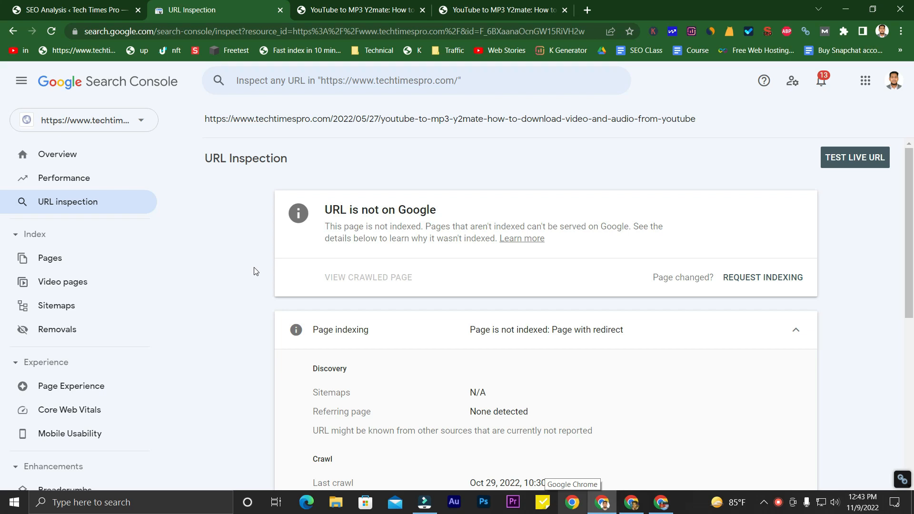
click(16, 30)
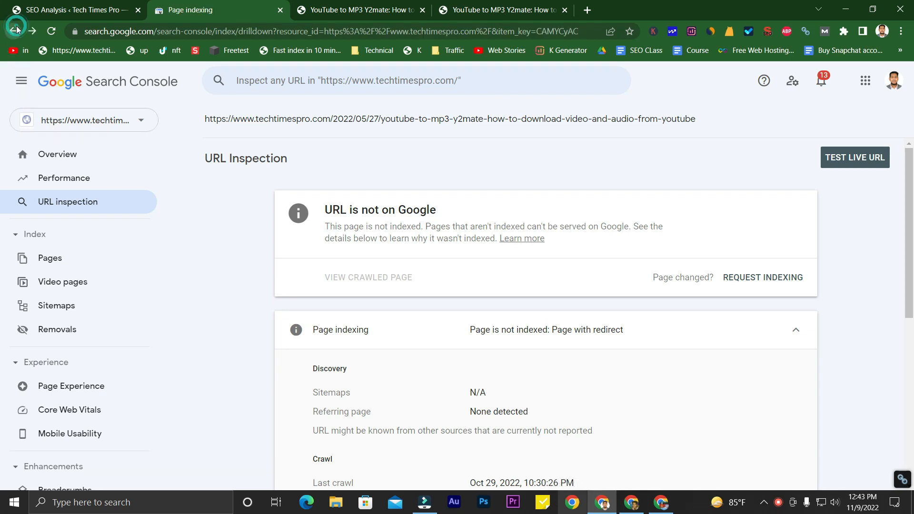
scroll(277, 289, down, 1)
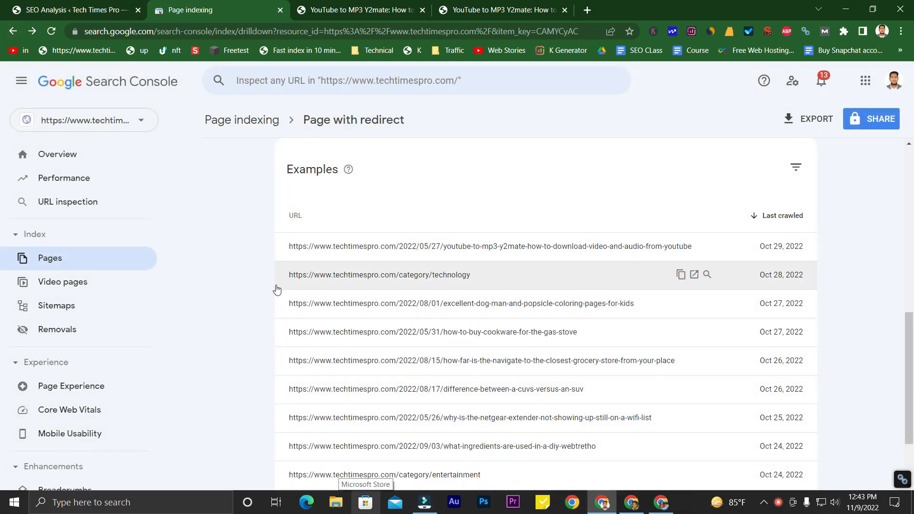
scroll(277, 289, down, 1)
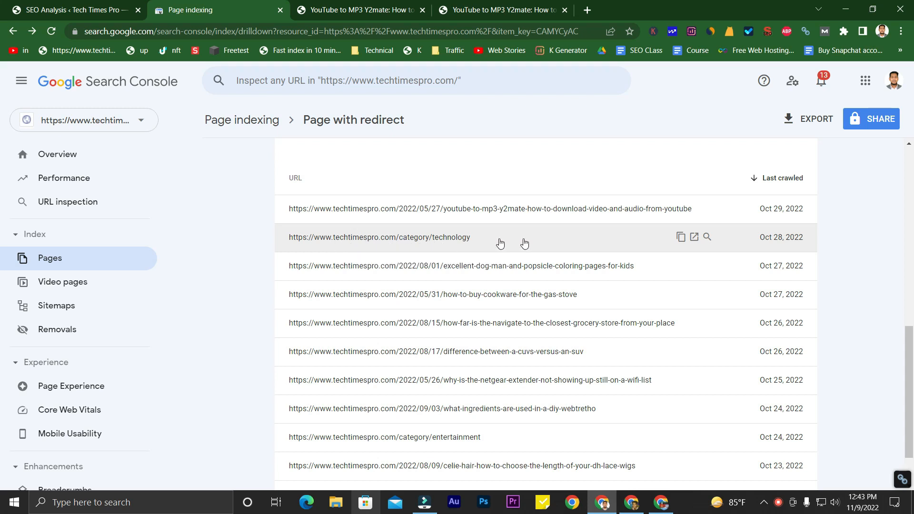
Open the category/technology example URL in a new tab and look through the posts in that category
click(694, 238)
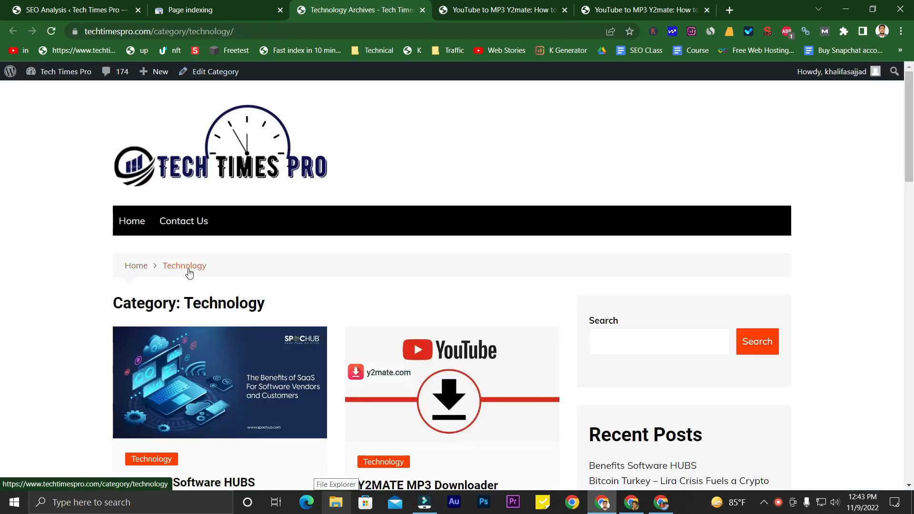
scroll(95, 280, down, 20)
scroll(95, 277, up, 2)
scroll(94, 276, up, 18)
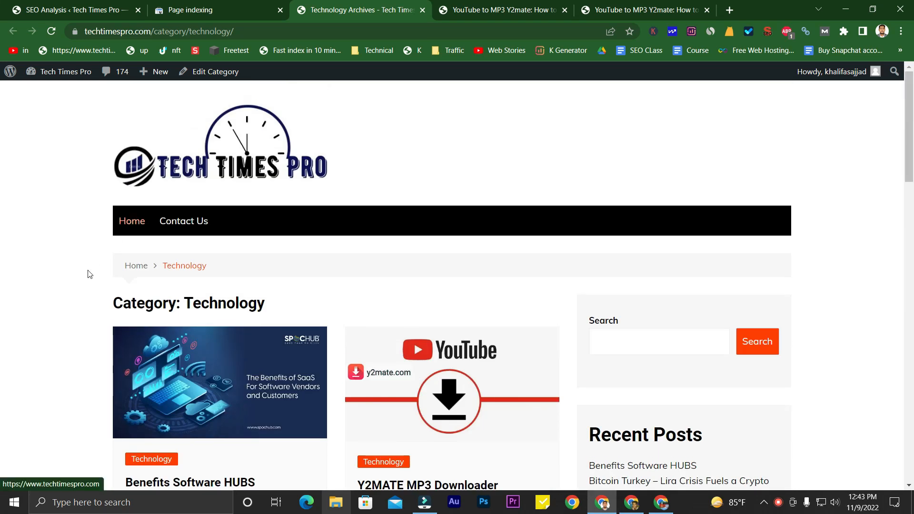
scroll(114, 270, down, 2)
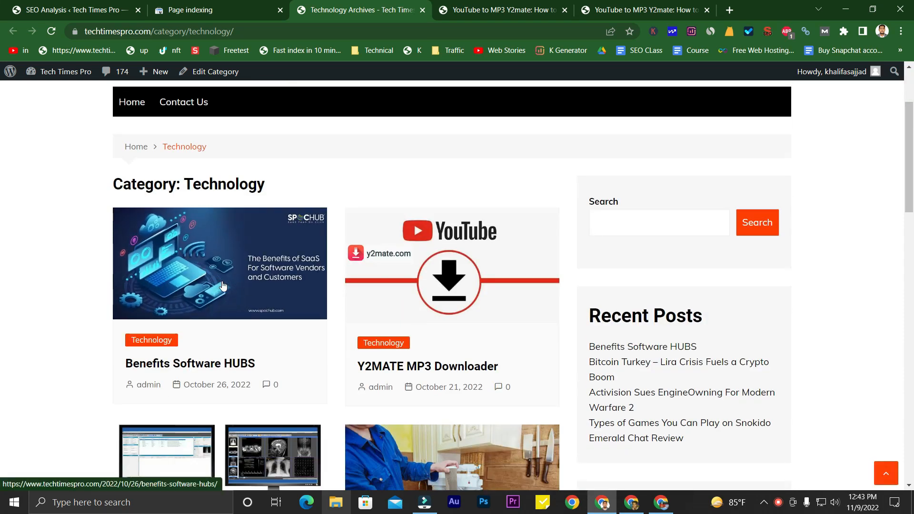
View the Benefits Software HUBS post in a new tab and return to the Page with redirect examples
middle_click(227, 271)
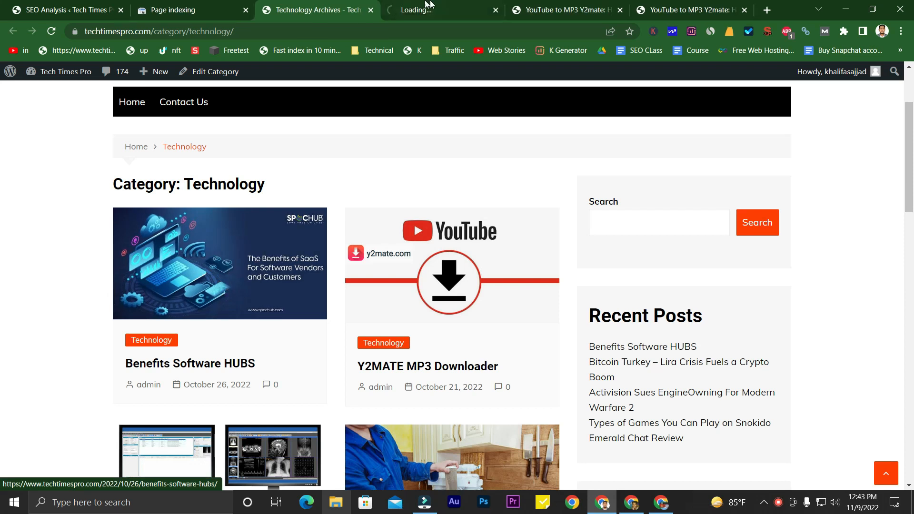
click(428, 7)
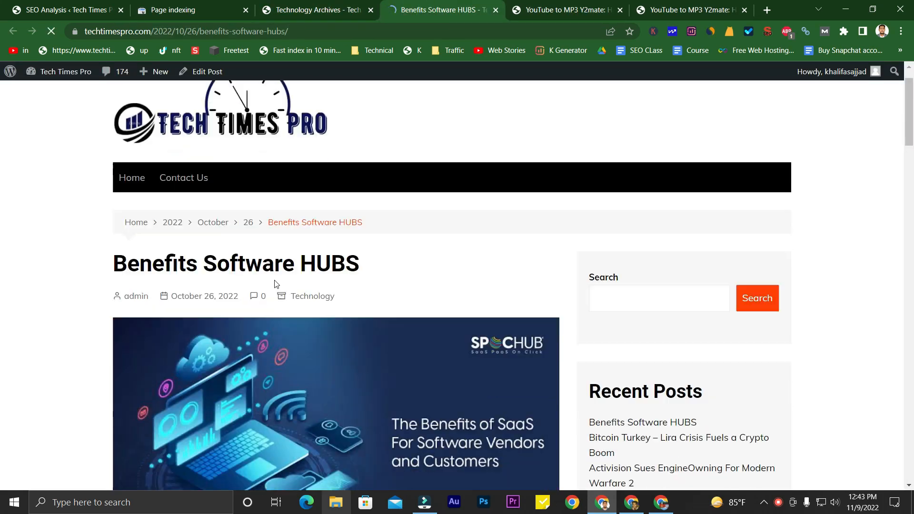
scroll(276, 284, down, 20)
click(333, 10)
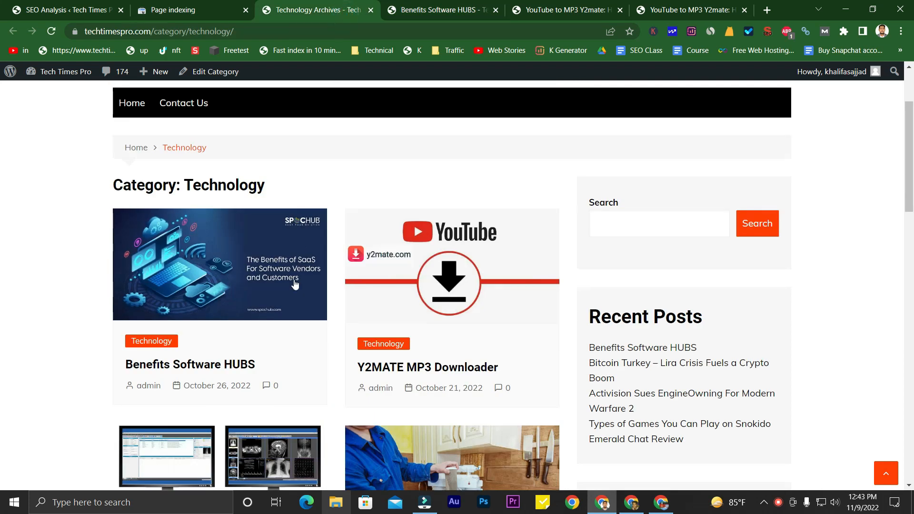
scroll(295, 285, up, 3)
click(196, 9)
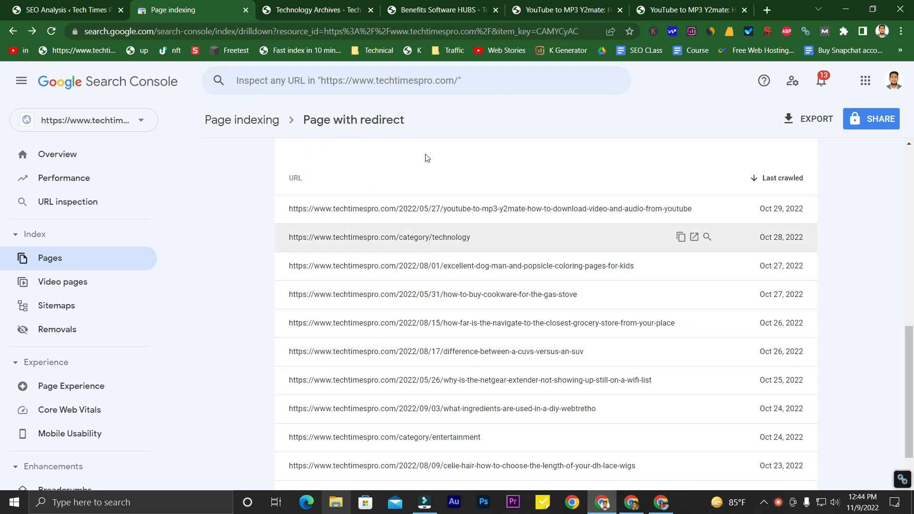
Check whether the Benefits Software HUBS post is indexed with a Google site: search of its URL, and return to the post
click(432, 9)
scroll(362, 207, up, 20)
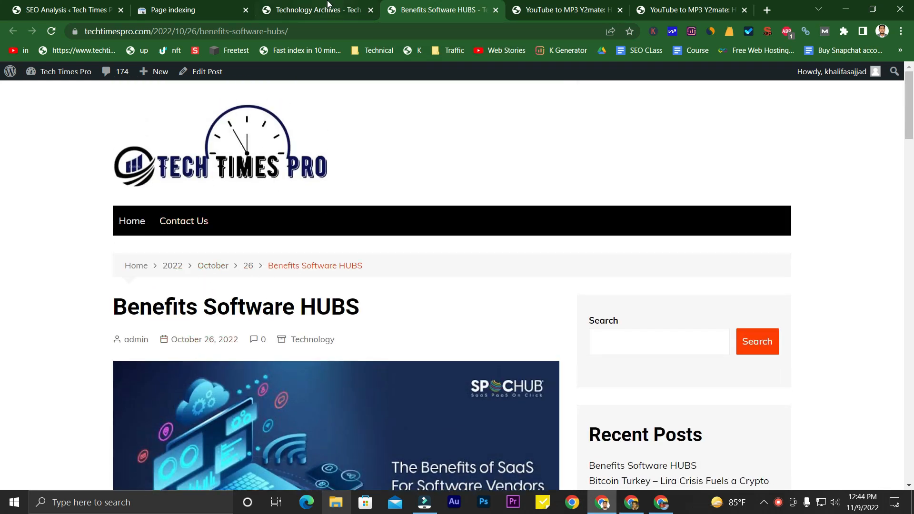
click(328, 9)
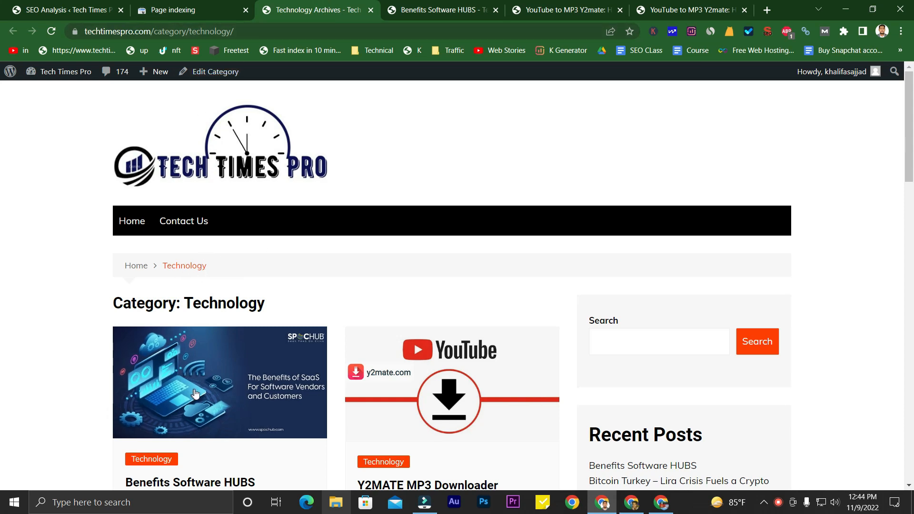
click(417, 6)
click(244, 31)
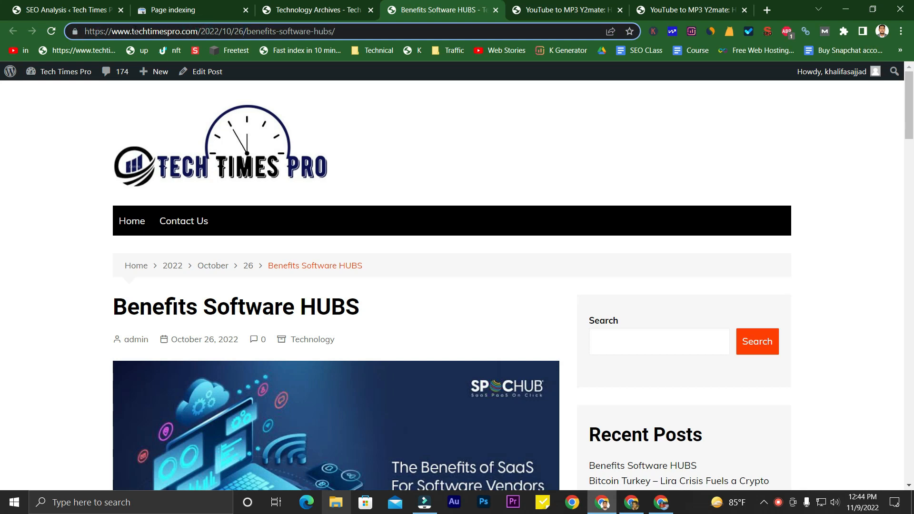
text(site:)
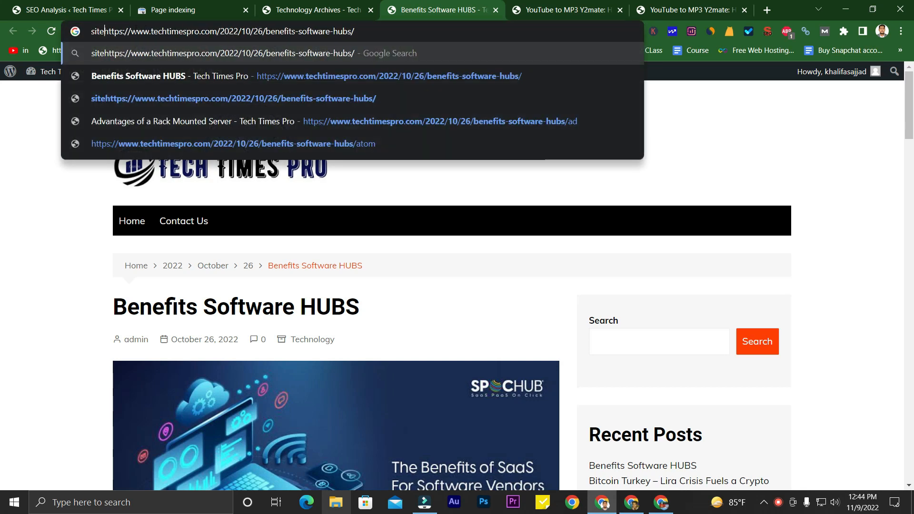
key(Return)
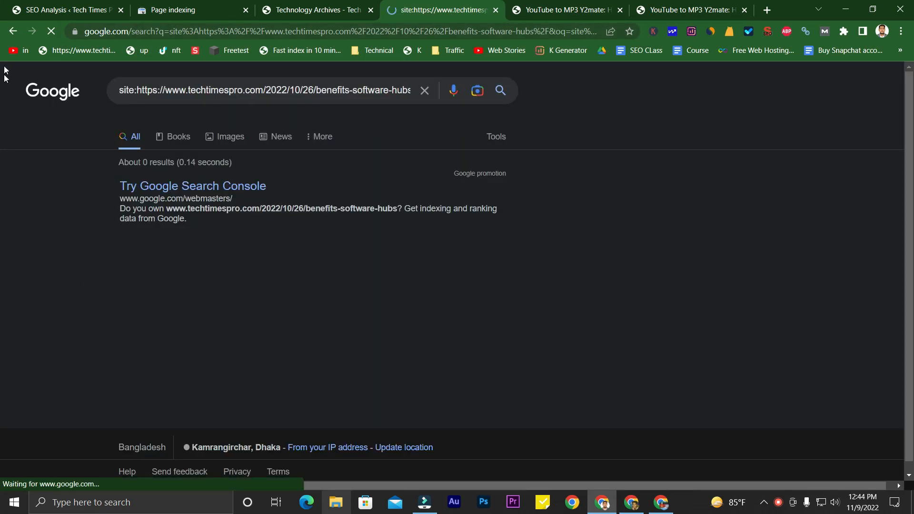
click(13, 31)
Open the How To Get La laser sui metalli From Lasit post from the Technology category and run a Google site: search of its URL
click(332, 4)
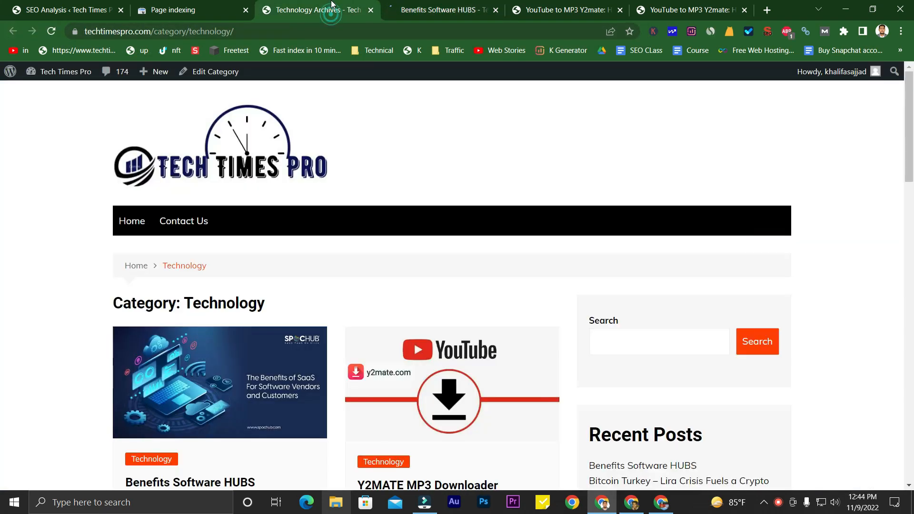
scroll(261, 310, down, 15)
click(424, 279)
click(90, 30)
text(site:)
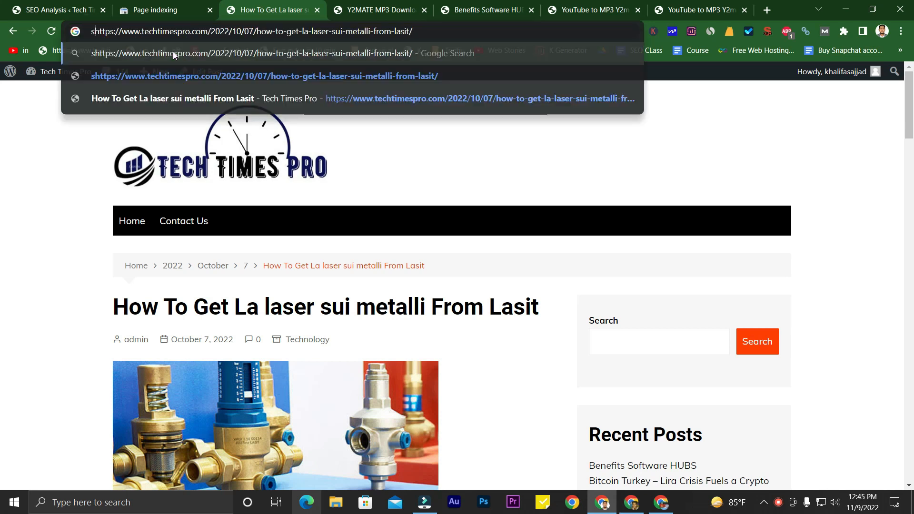
key(Return)
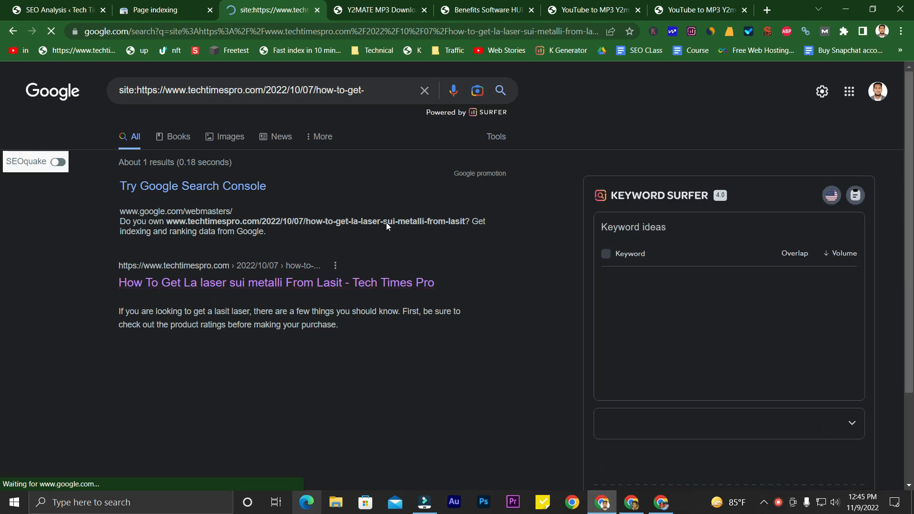
Copy the category/technology URL from the Page with redirect examples and paste it into the URL inspection search
click(162, 10)
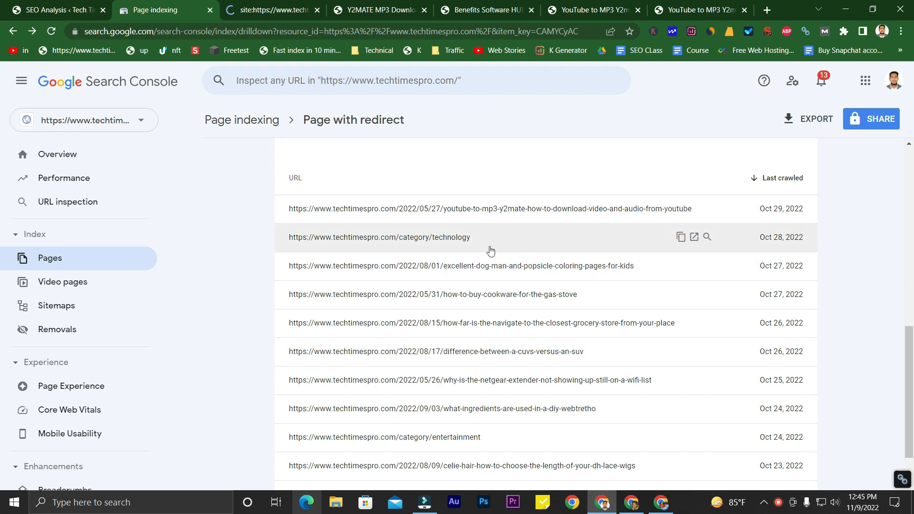
click(680, 237)
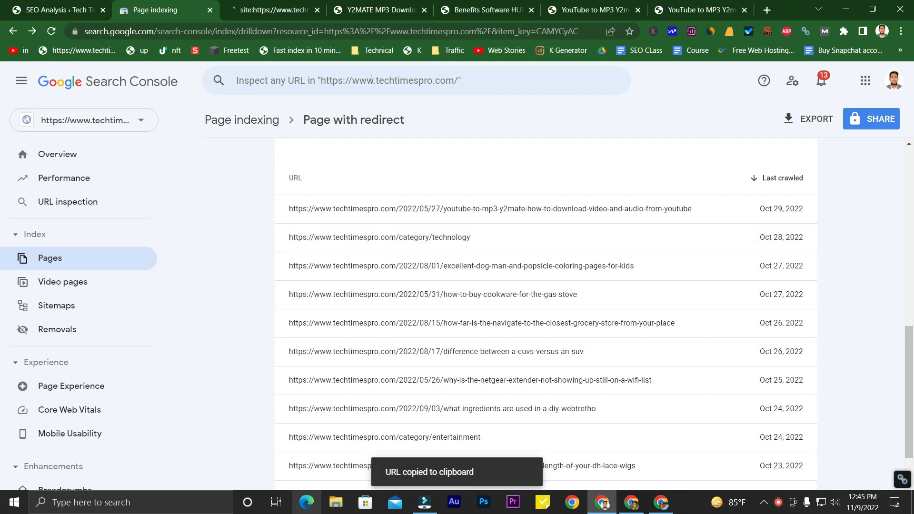
click(370, 80)
text(https://www.techtimespro.com/category/technology)
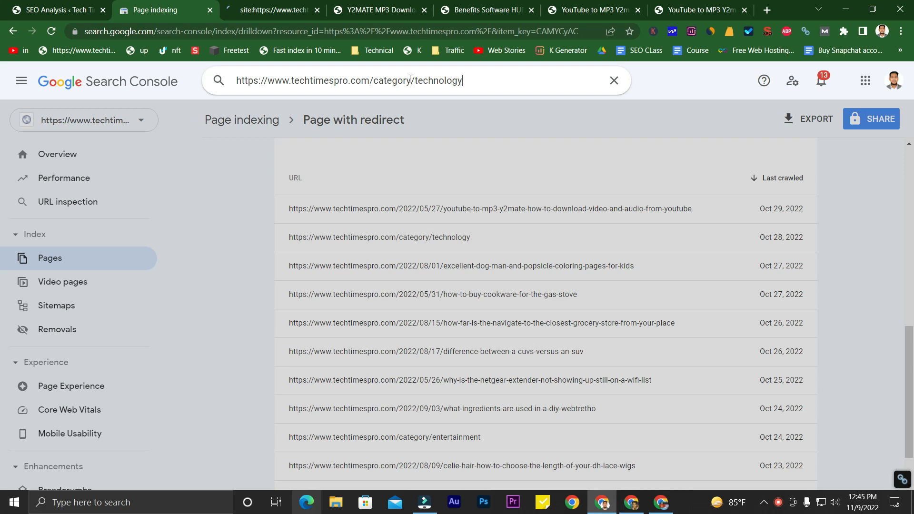
Try replacing category with tag in the pasted URL and adding ssdf to it, and clear the inspection search
drag(410, 80, 377, 79)
text(tah)
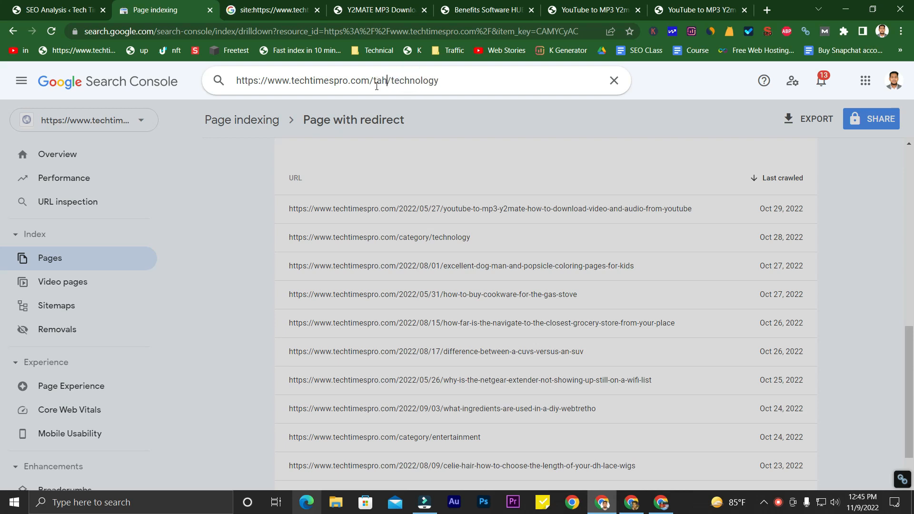
key(BackSpace)
text(g)
click(460, 81)
text(ssdf)
click(612, 81)
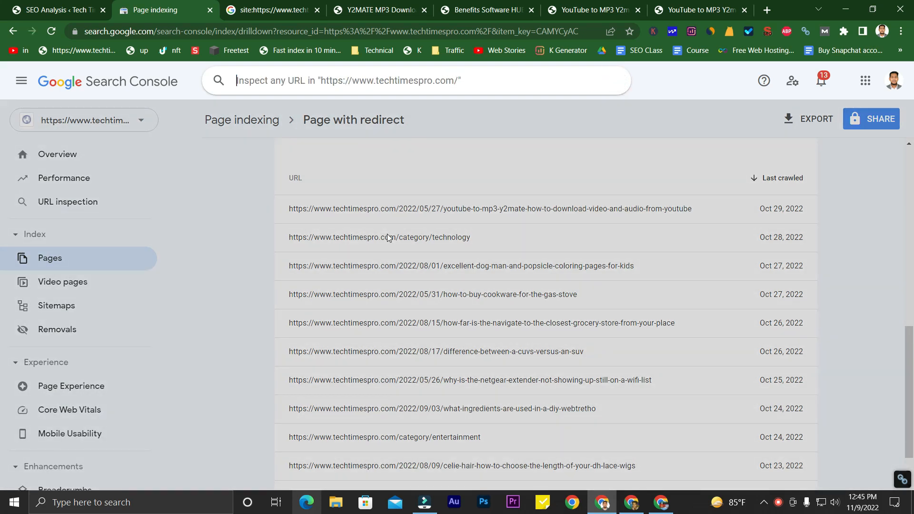
click(238, 213)
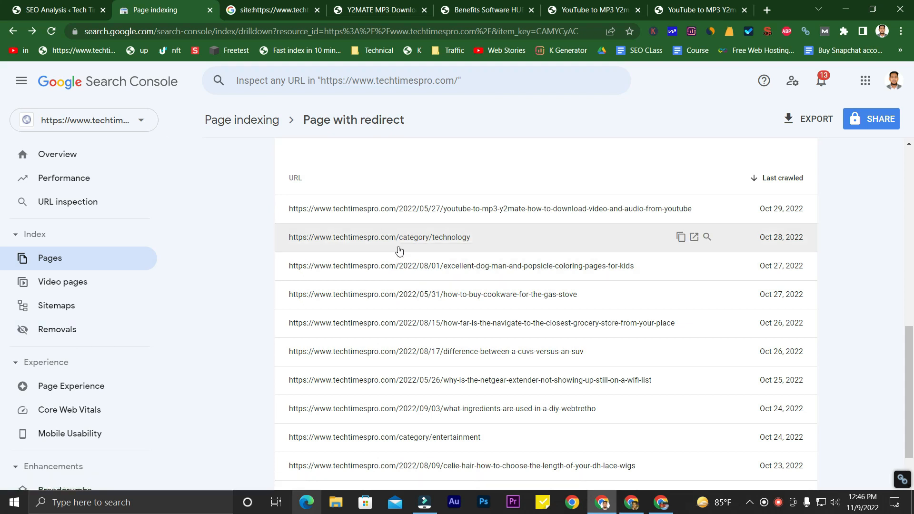
Copy the category/technology URL and set the Page with redirect examples to 100 rows per page
click(680, 238)
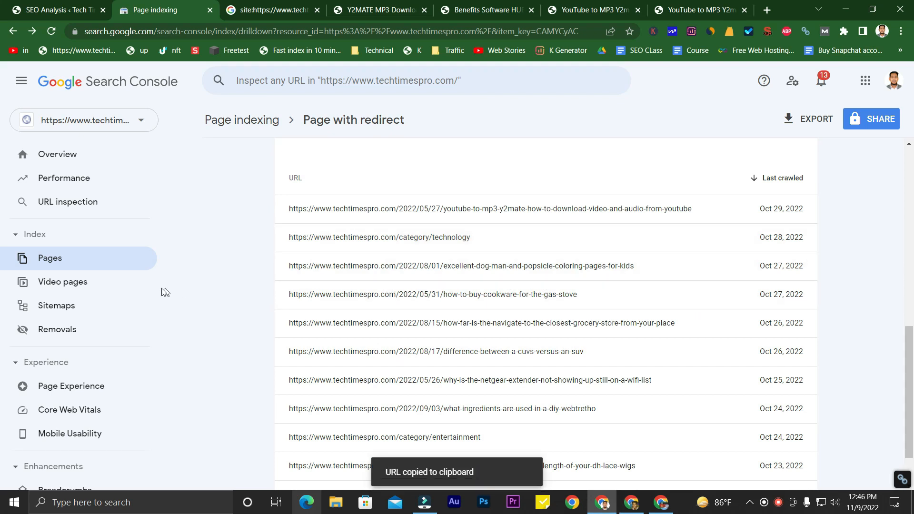
scroll(456, 425, down, 1)
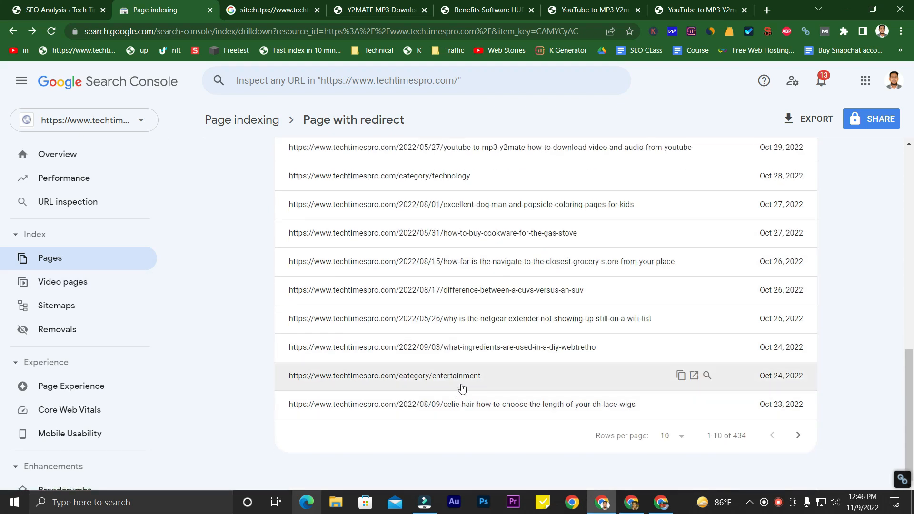
click(673, 436)
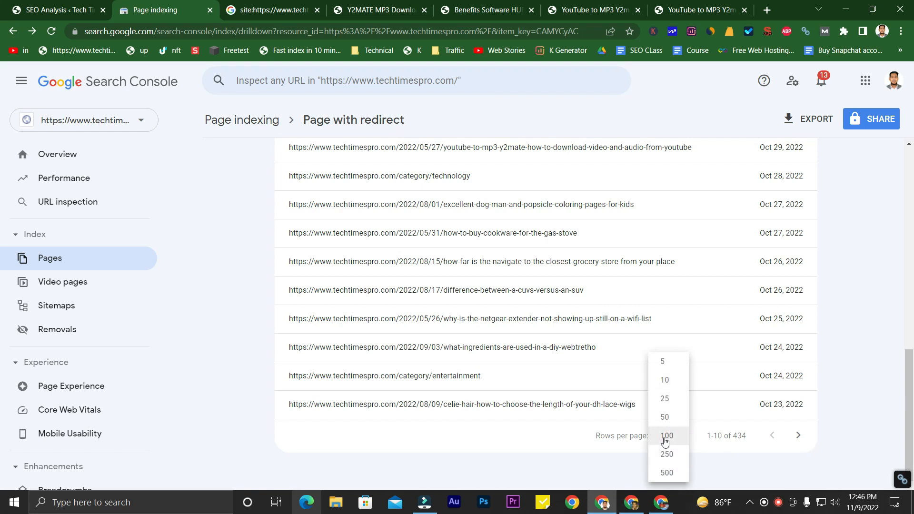
click(666, 436)
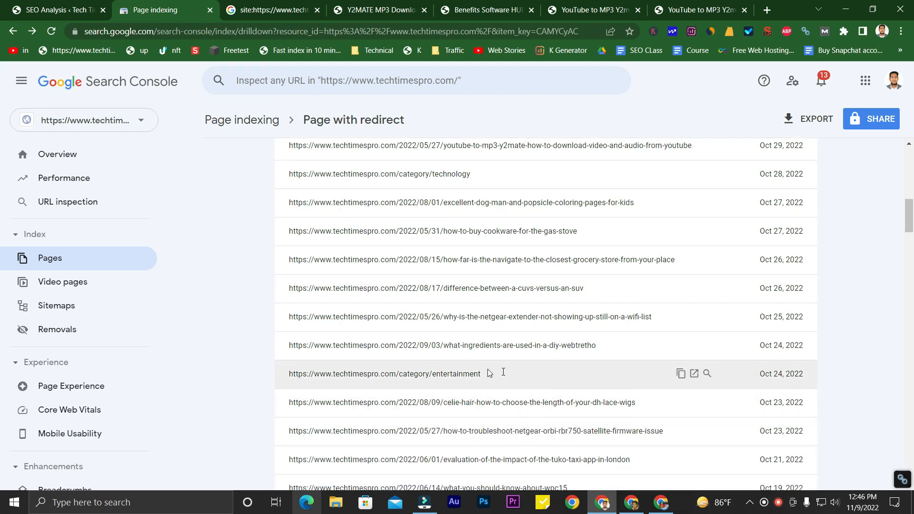
scroll(447, 368, down, 10)
scroll(357, 259, up, 2)
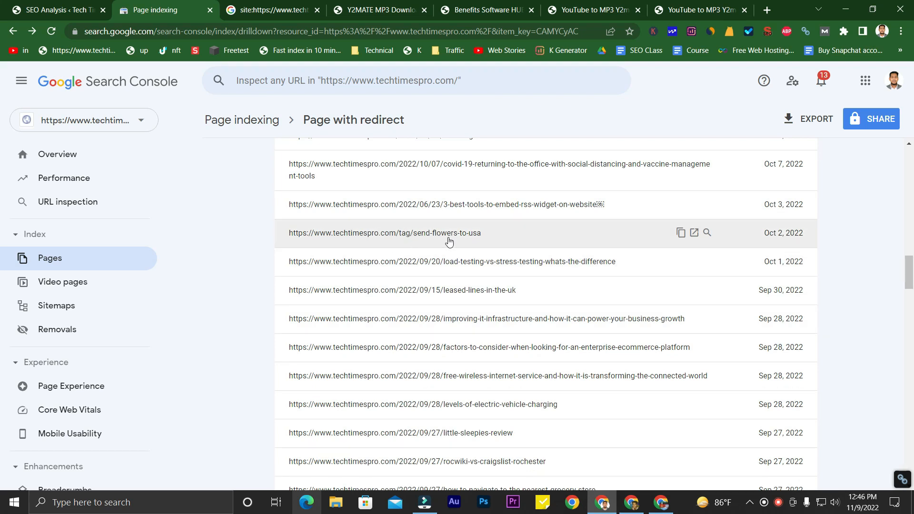
middle_click(45, 331)
click(251, 15)
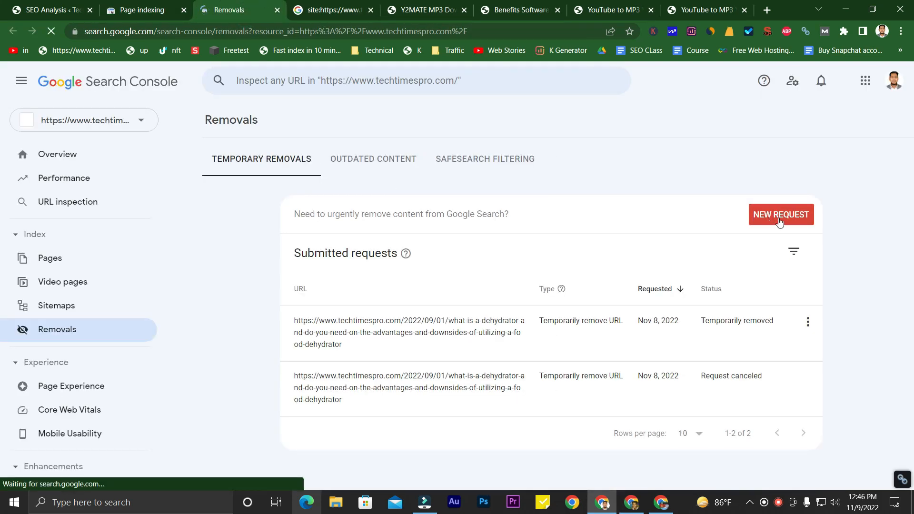
click(779, 217)
click(380, 260)
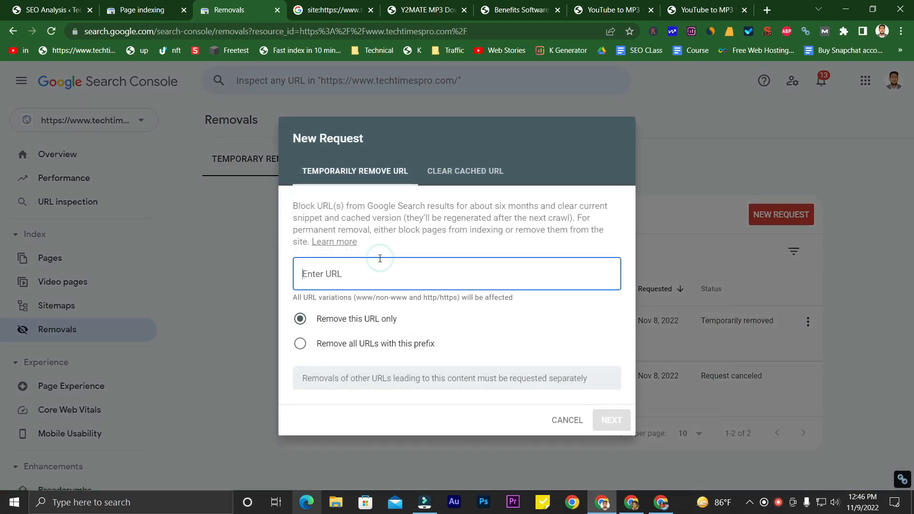
text(https://www.techtimespro.com/category/technology)
click(617, 420)
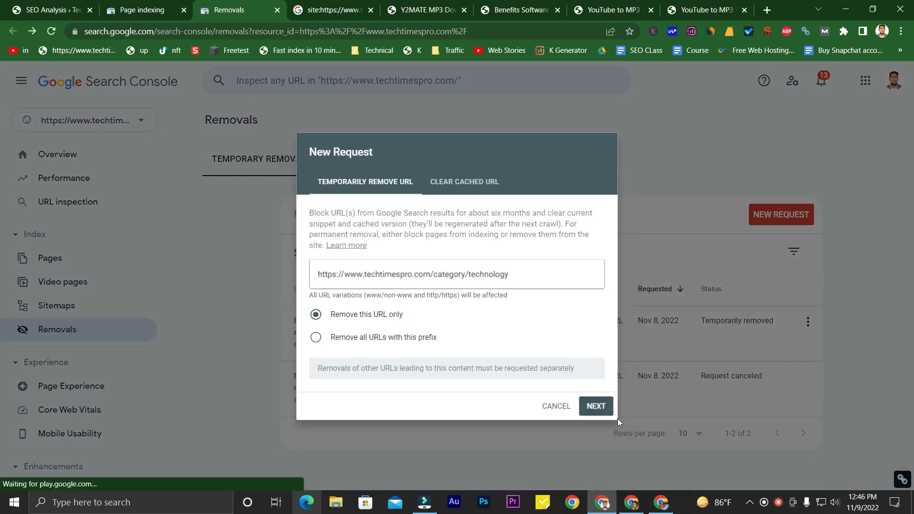
click(593, 335)
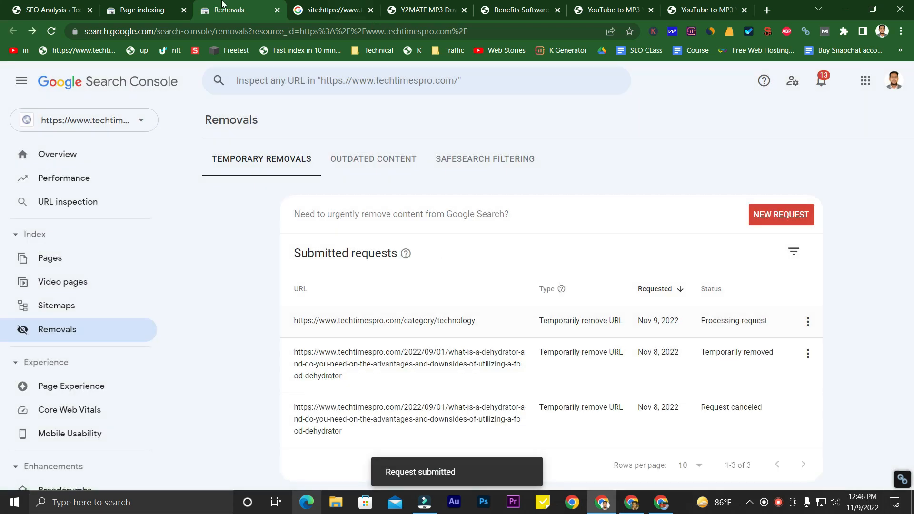
Open the tag/send-flowers-to-usa URL from the Page with redirect examples and examine the live tag page
click(151, 8)
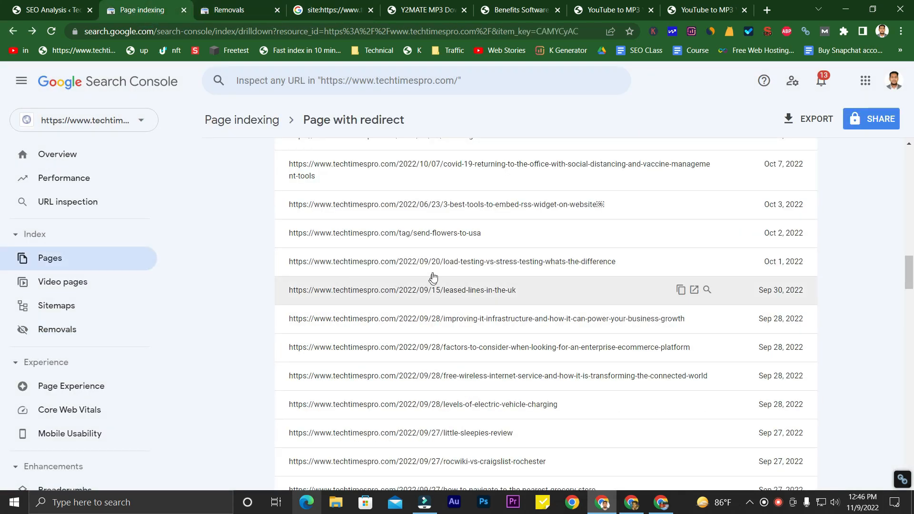
click(693, 233)
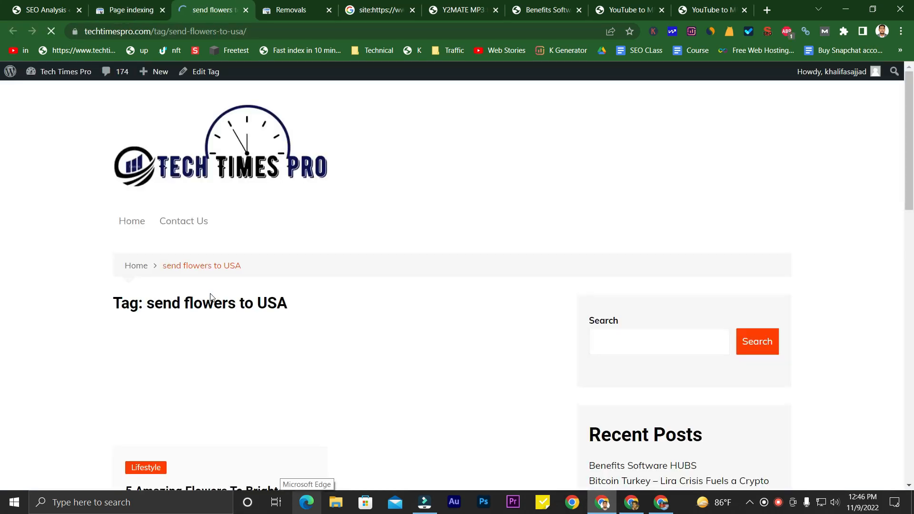
scroll(57, 236, down, 5)
scroll(69, 238, up, 4)
scroll(82, 249, down, 2)
scroll(86, 249, down, 2)
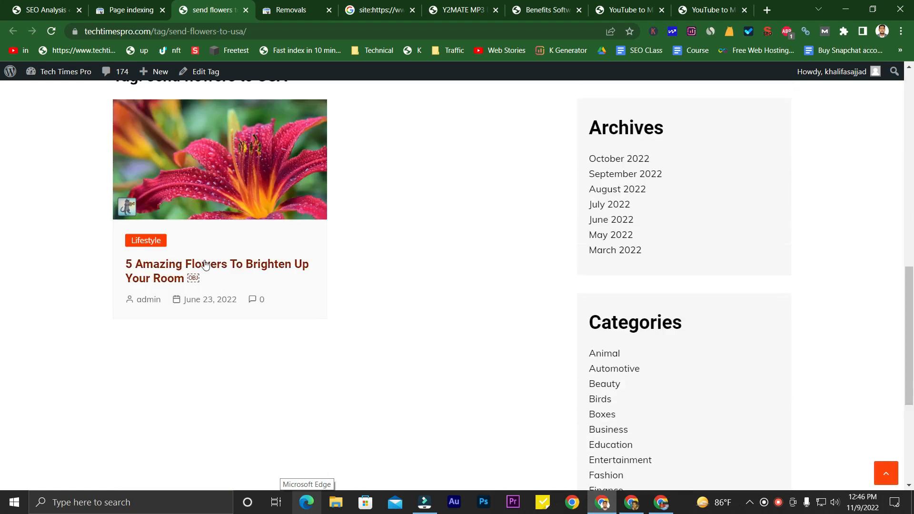
scroll(153, 238, up, 3)
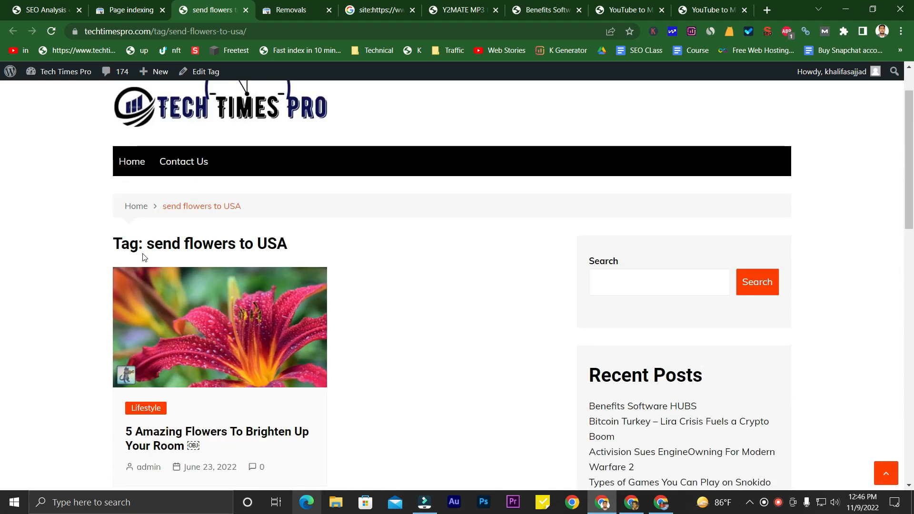
scroll(46, 248, down, 3)
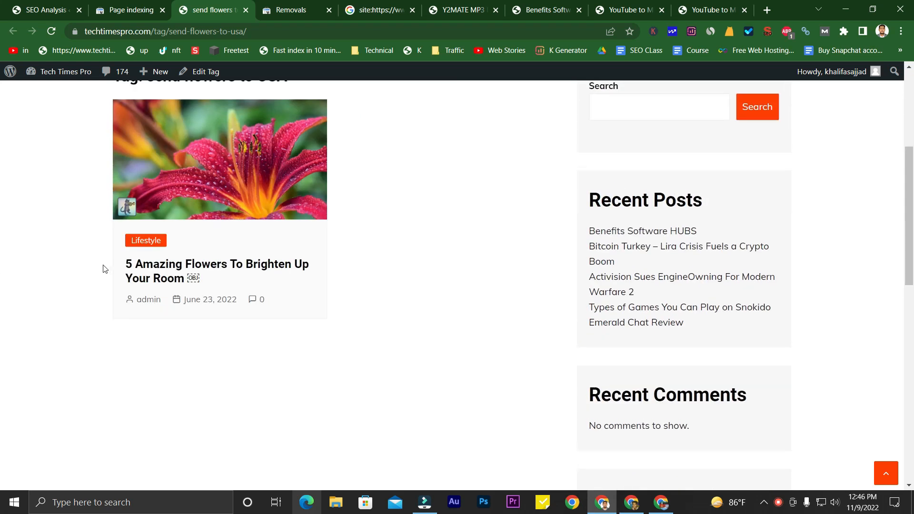
scroll(102, 267, up, 2)
scroll(194, 277, up, 1)
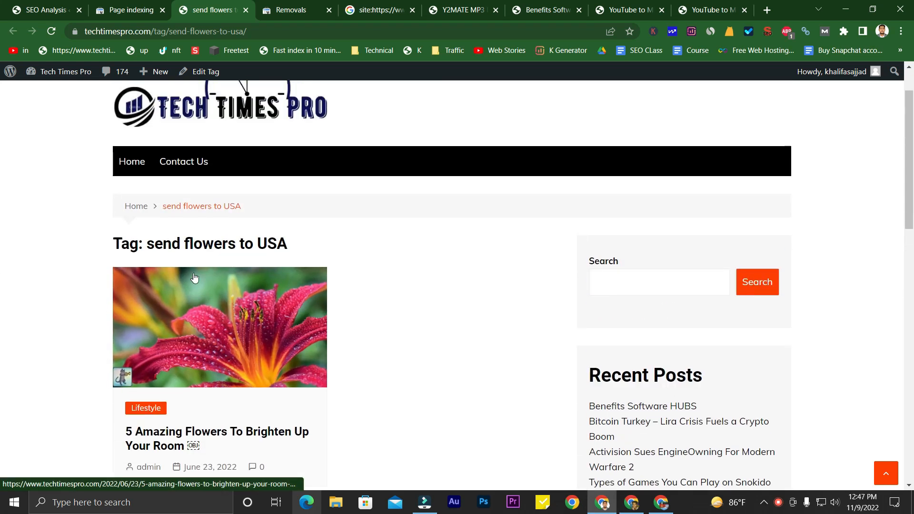
Open the 5 Amazing Flowers To Brighten Up Your Room post, run a Google site: search of its URL, and return to the post
click(204, 309)
double_click(404, 28)
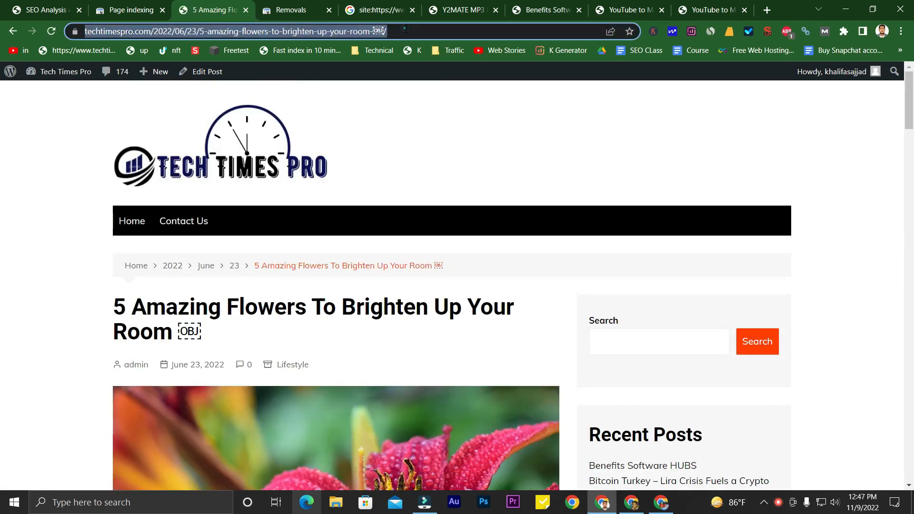
key(Home)
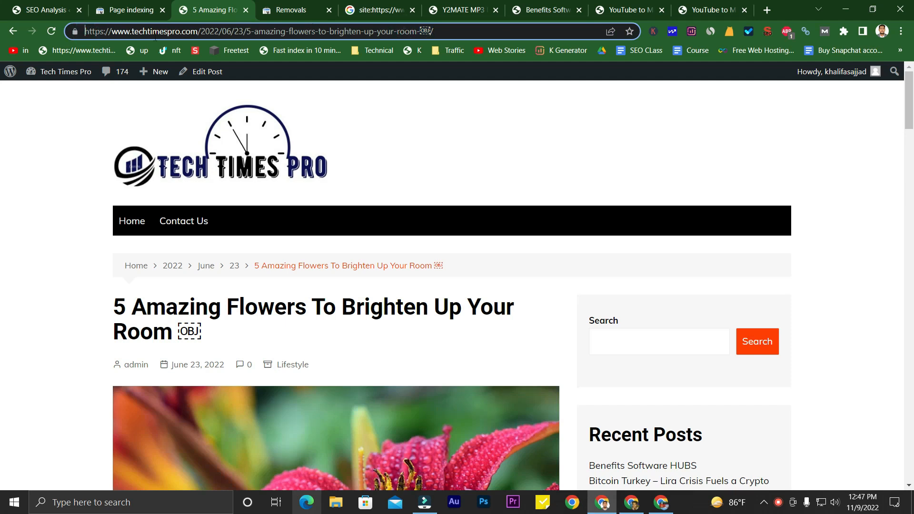
text(site:)
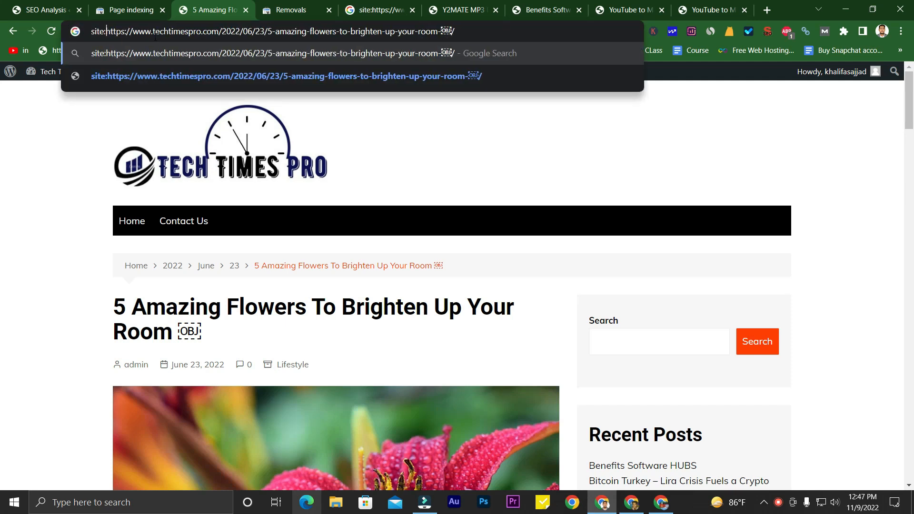
key(Return)
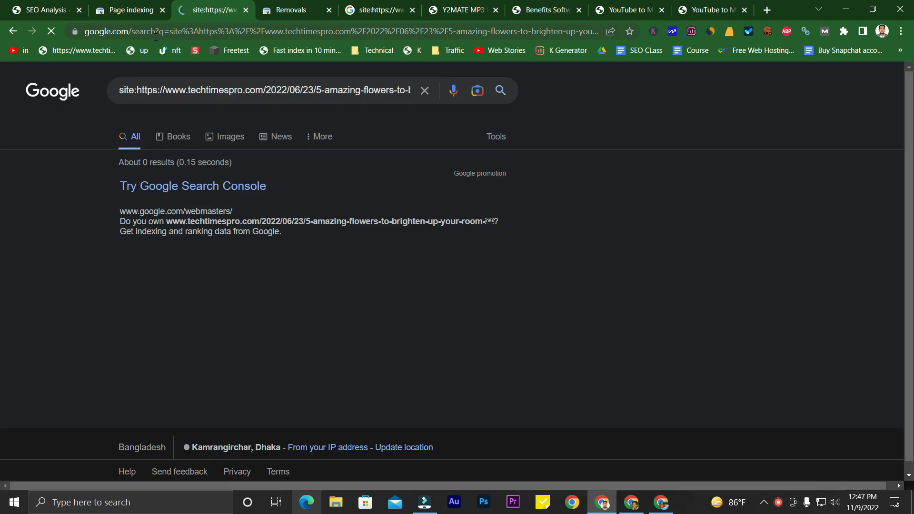
click(12, 31)
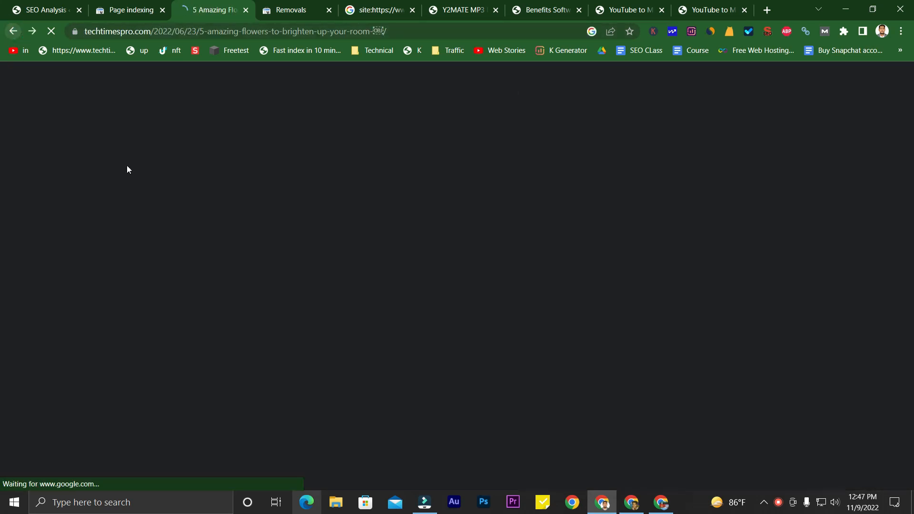
scroll(93, 283, down, 6)
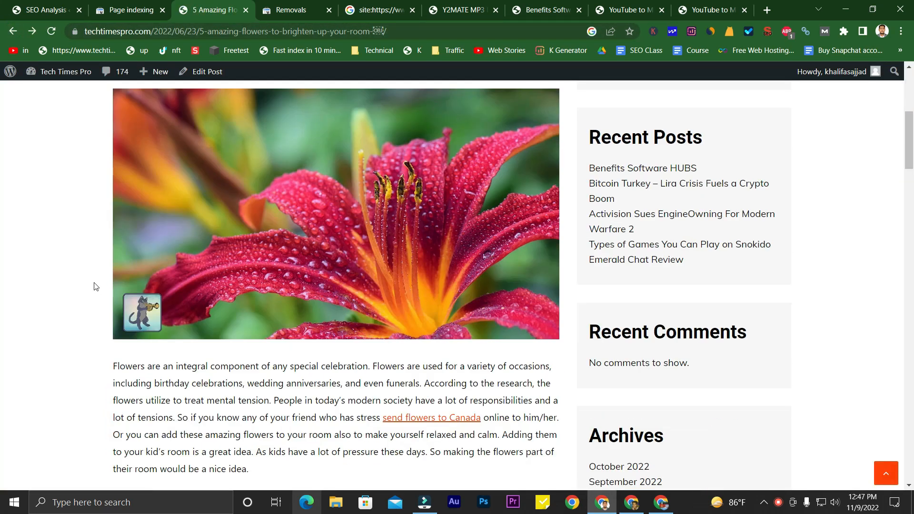
scroll(94, 285, down, 2)
Copy the tag/send-flowers-to-usa URL from the Page with redirect examples and load it in place of the flowers post
click(139, 9)
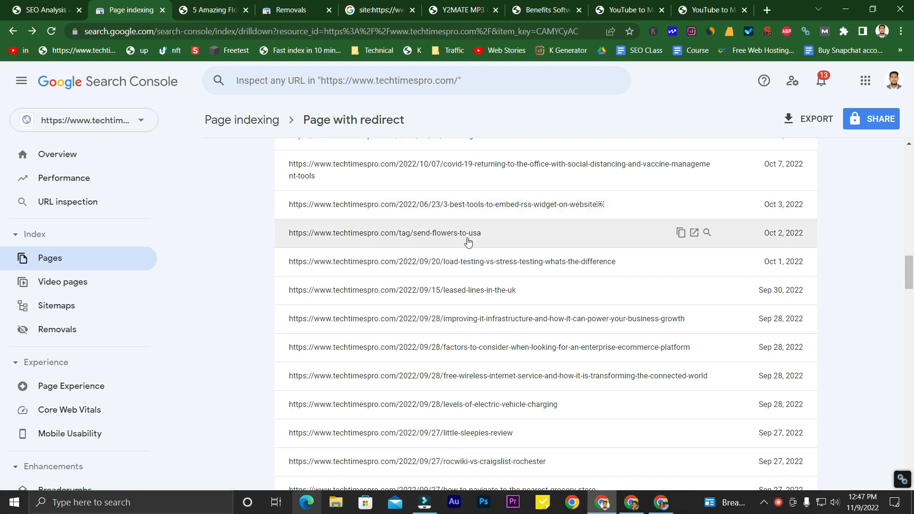
click(681, 233)
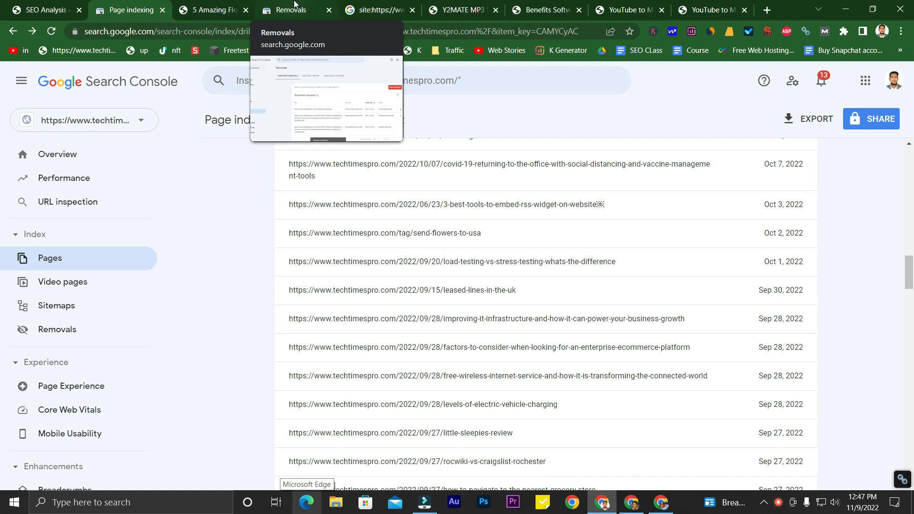
click(218, 12)
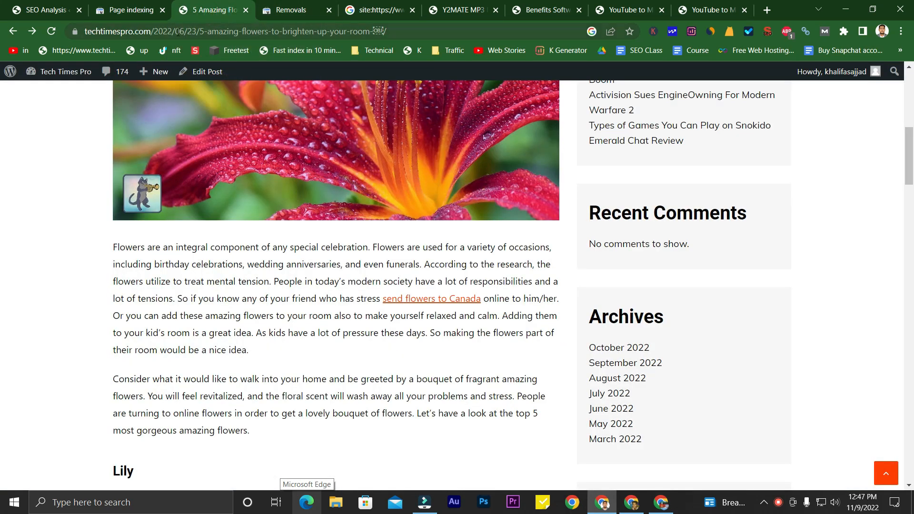
click(203, 31)
key(ctrl+v)
key(Return)
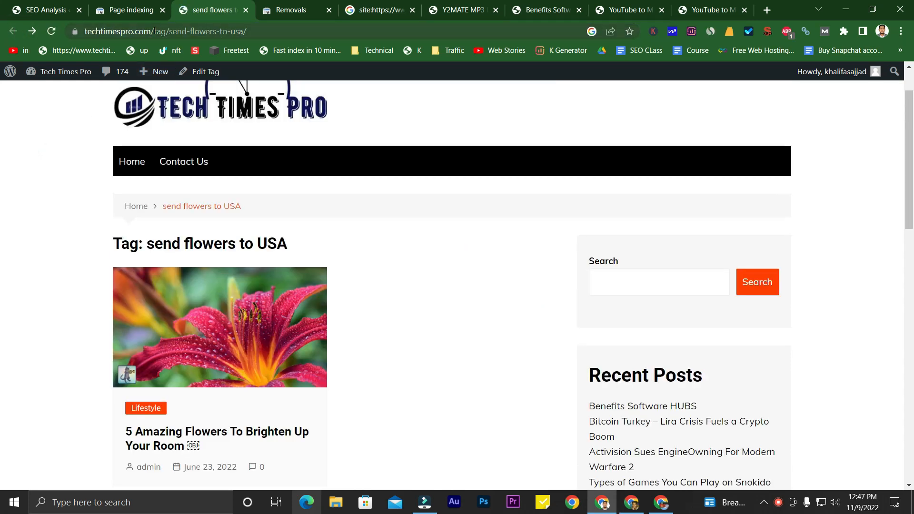
click(165, 31)
click(295, 5)
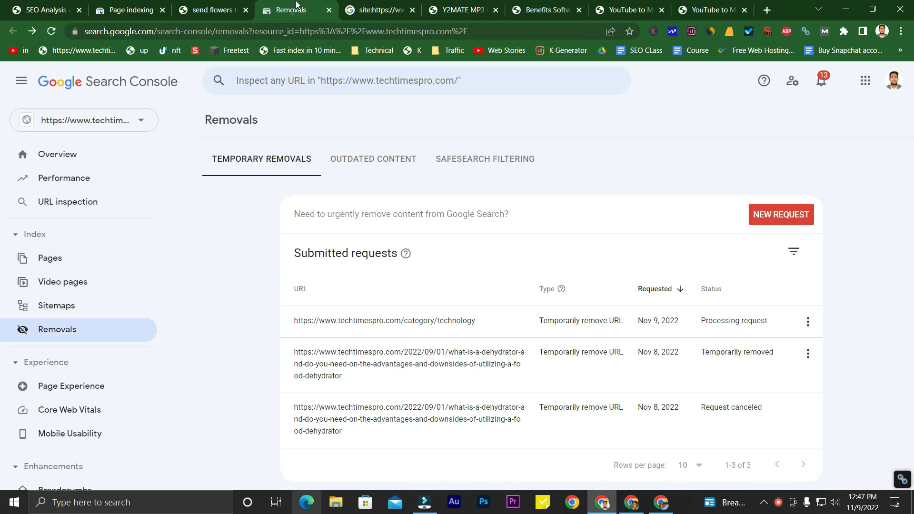
click(765, 215)
click(486, 262)
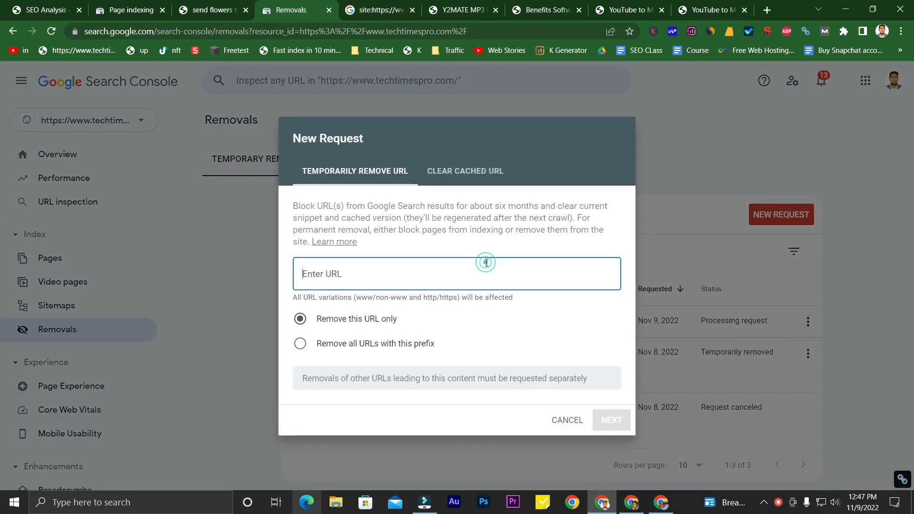
key(ctrl+v)
click(609, 420)
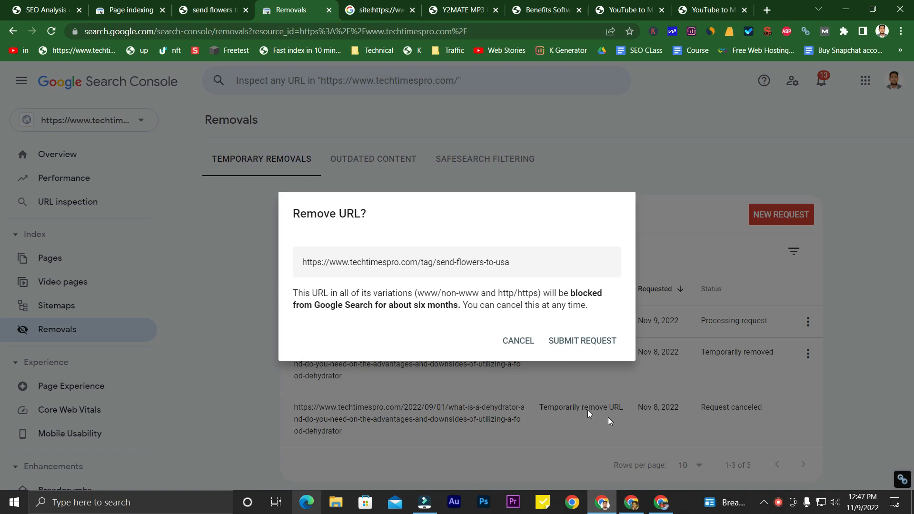
click(583, 341)
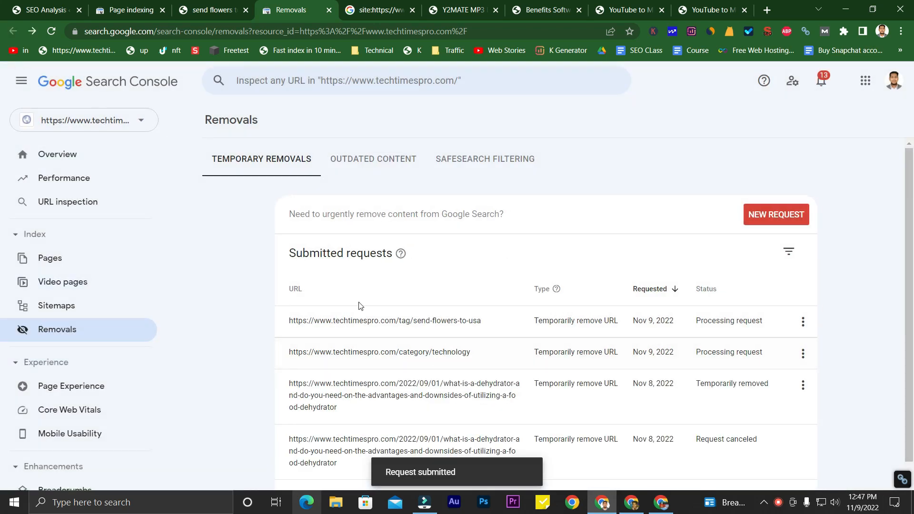
Inspect the excellent-dog-man-and-popsicle-coloring-pages-for-kids URL from the Page with redirect examples and review its page indexing details
click(152, 6)
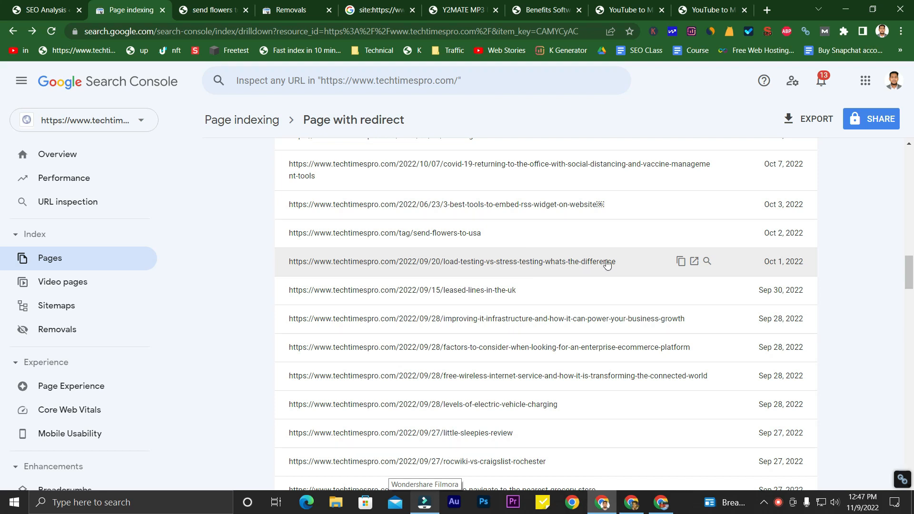
scroll(607, 265, up, 15)
scroll(600, 265, down, 5)
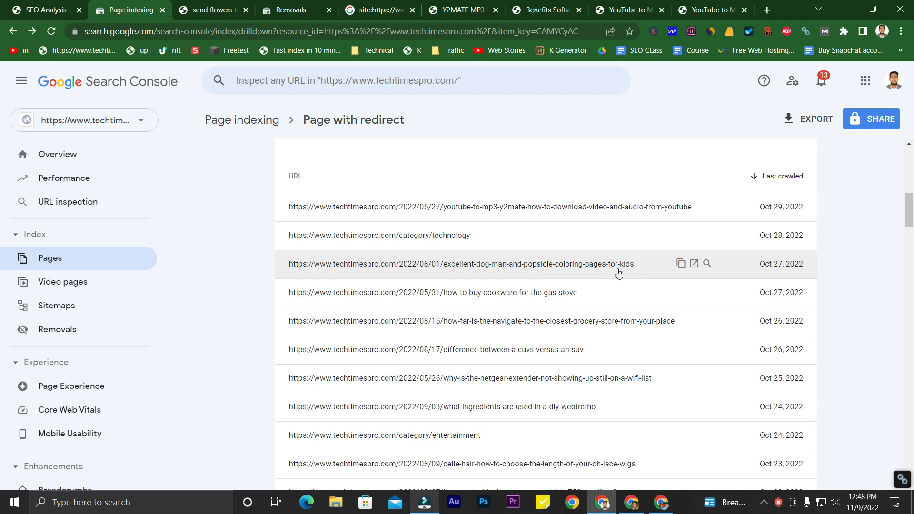
click(706, 264)
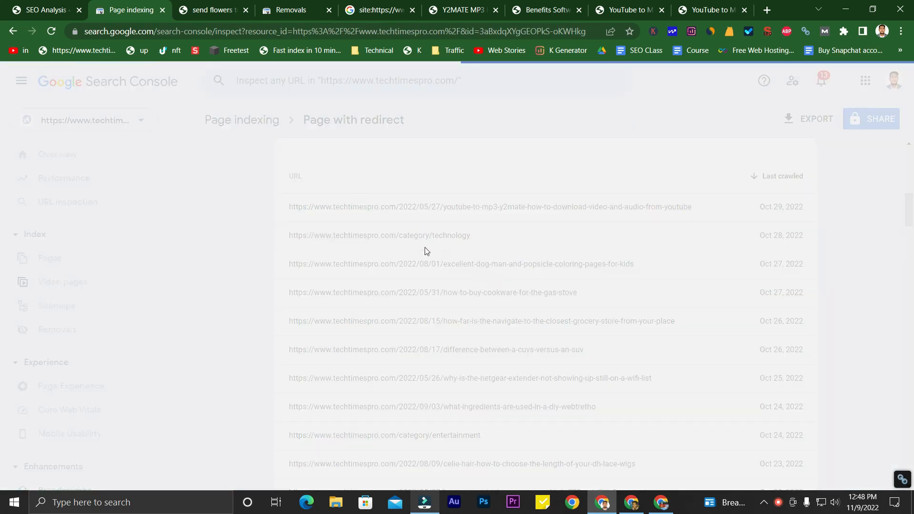
scroll(627, 138, down, 3)
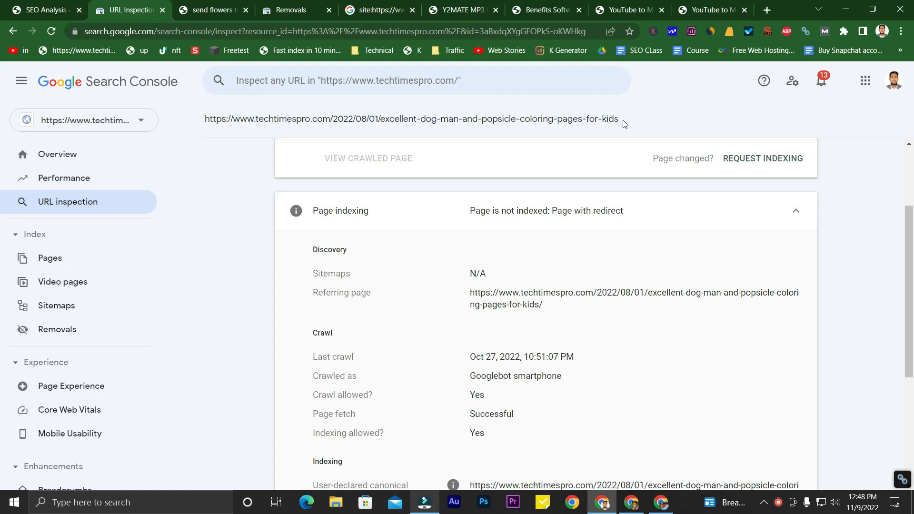
key(Print)
drag(185, 92, 861, 418)
click(871, 366)
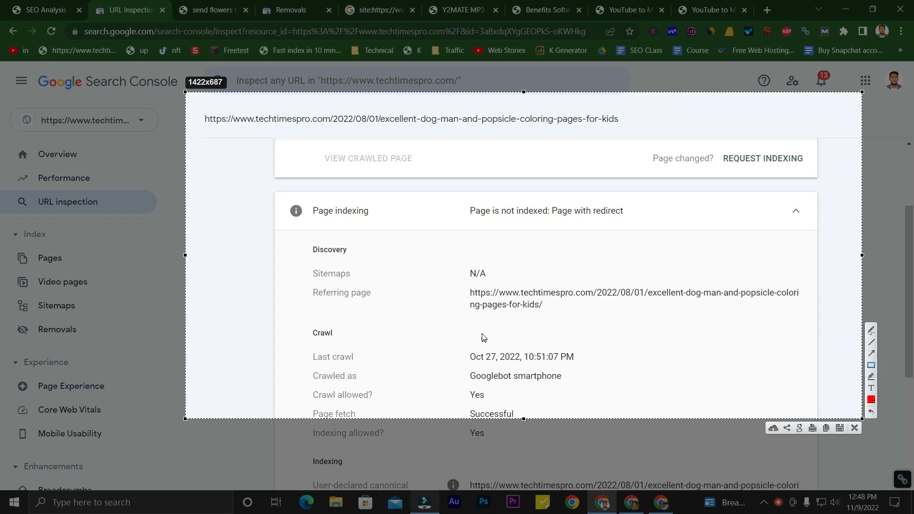
click(854, 429)
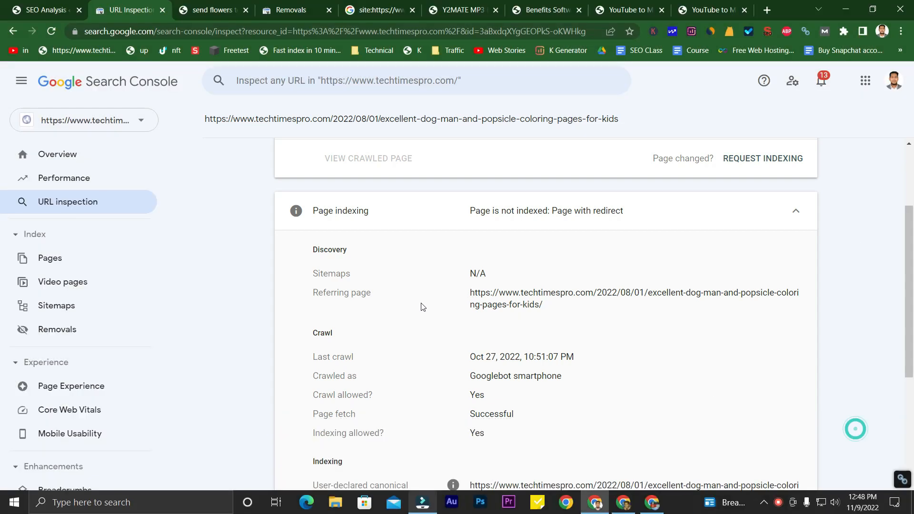
Mark the inspected URL and the user-declared canonical with red rectangles and slash strokes on a screen capture, and discard the capture
scroll(425, 302, down, 5)
key(Print)
drag(183, 92, 850, 411)
click(859, 358)
mouse_move(626, 116)
mouse_down()
mouse_move(194, 120)
mouse_move(194, 137)
mouse_up()
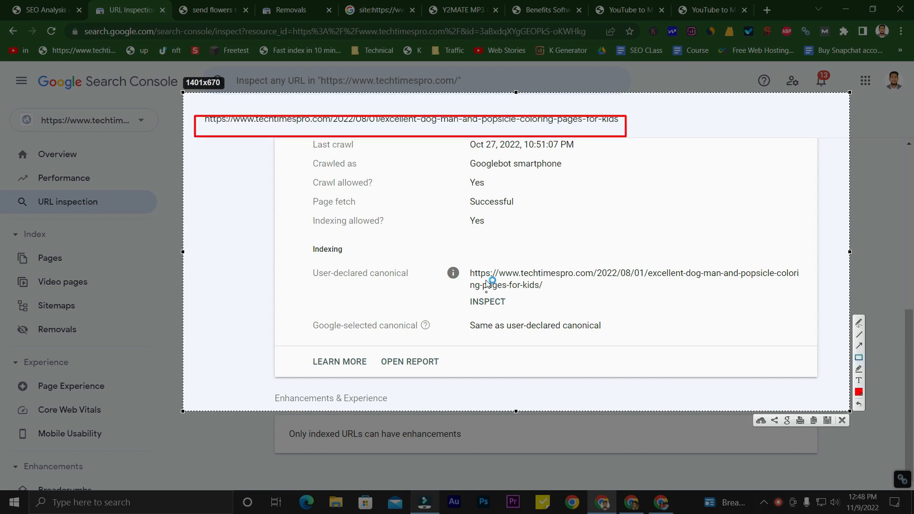
drag(465, 261, 594, 309)
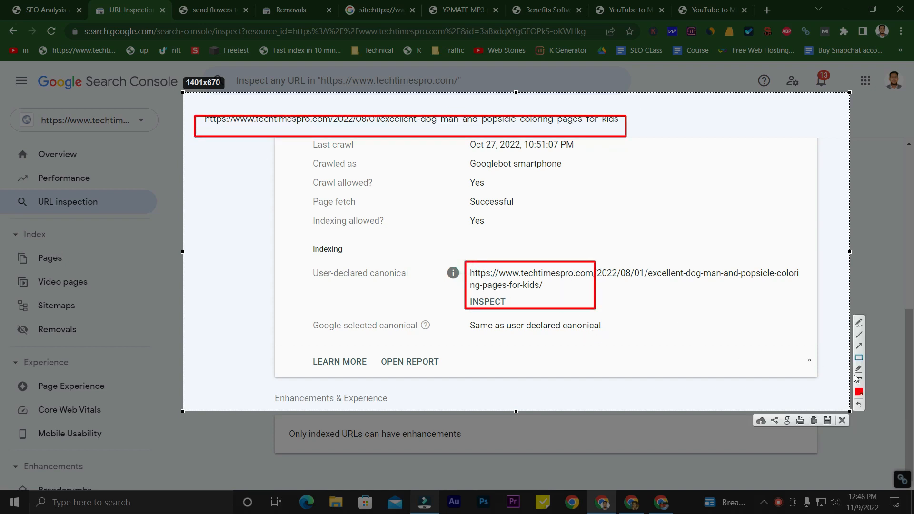
click(860, 323)
drag(560, 284, 551, 301)
drag(619, 135, 624, 126)
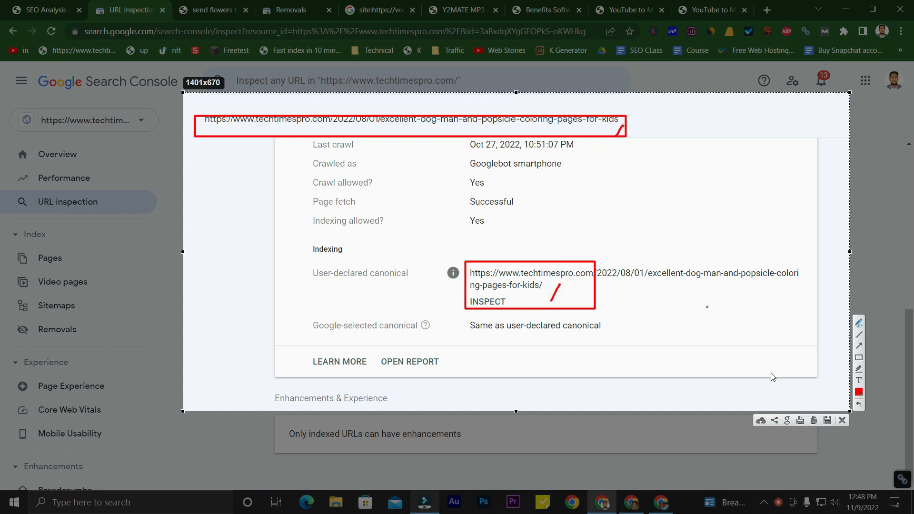
click(842, 421)
Inspect the user-declared canonical URL of the dog man and popsicle coloring pages post
click(491, 302)
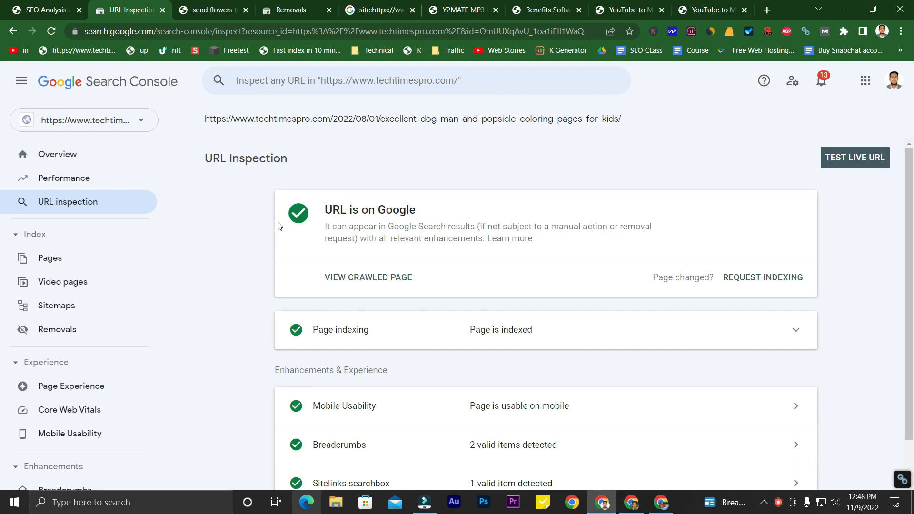
Return to the inspection of the dog man and popsicle coloring pages URL without the trailing slash and highlight its inspected URL
click(13, 31)
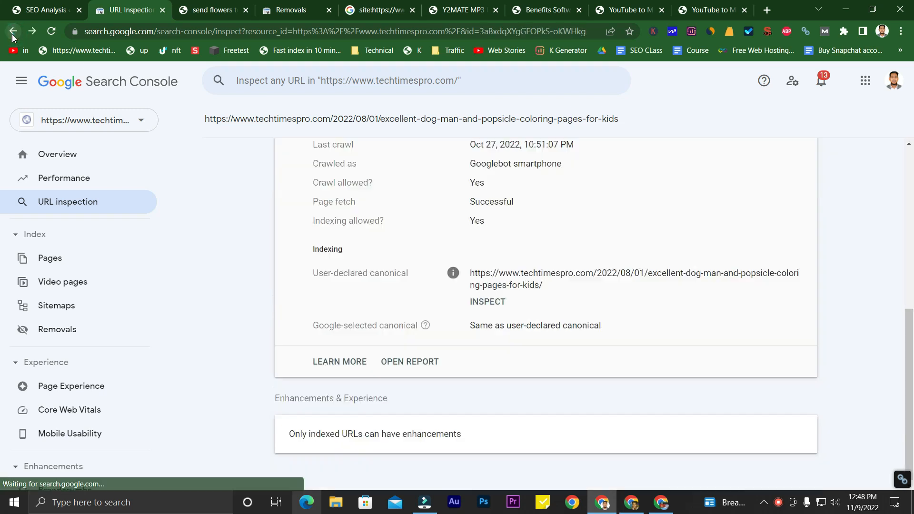
scroll(230, 230, up, 1)
drag(620, 120, 212, 115)
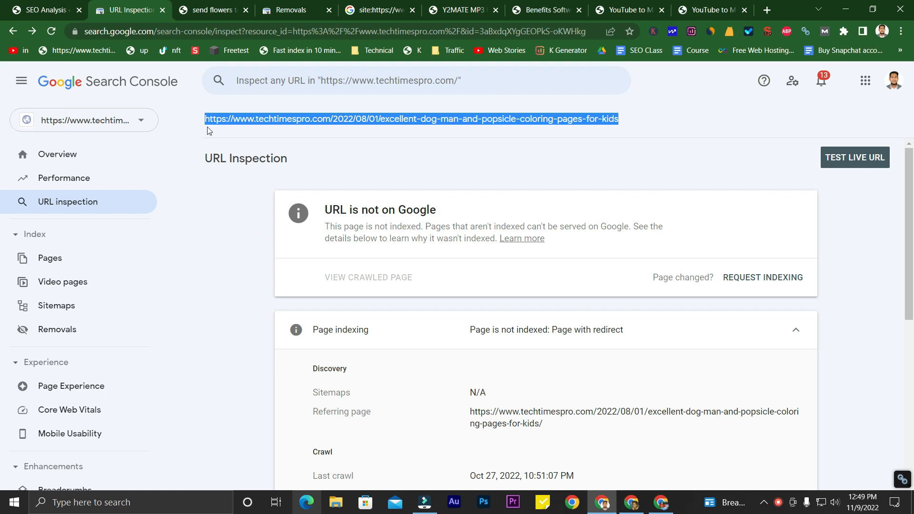
click(256, 191)
Switch to the buygvoices WordPress admin and enable the Redirections module in Rank Math
key(ctrl+shift+Tab)
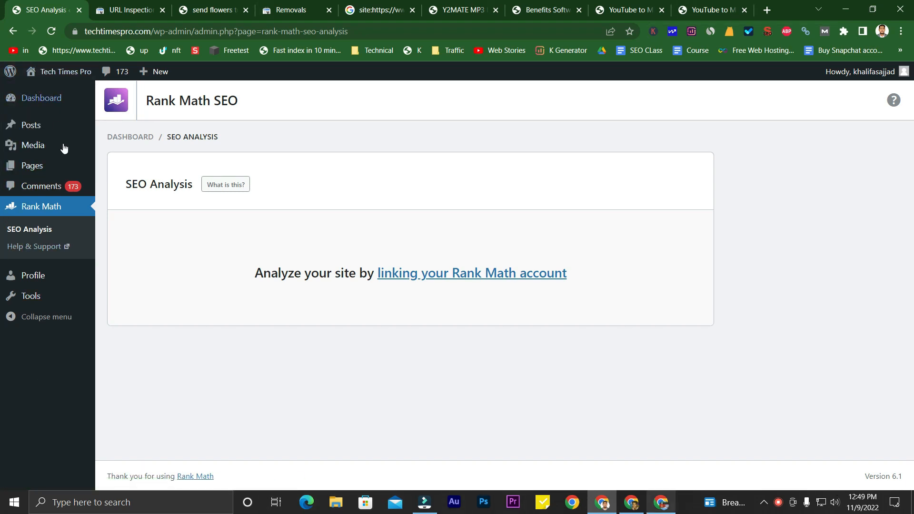
click(665, 509)
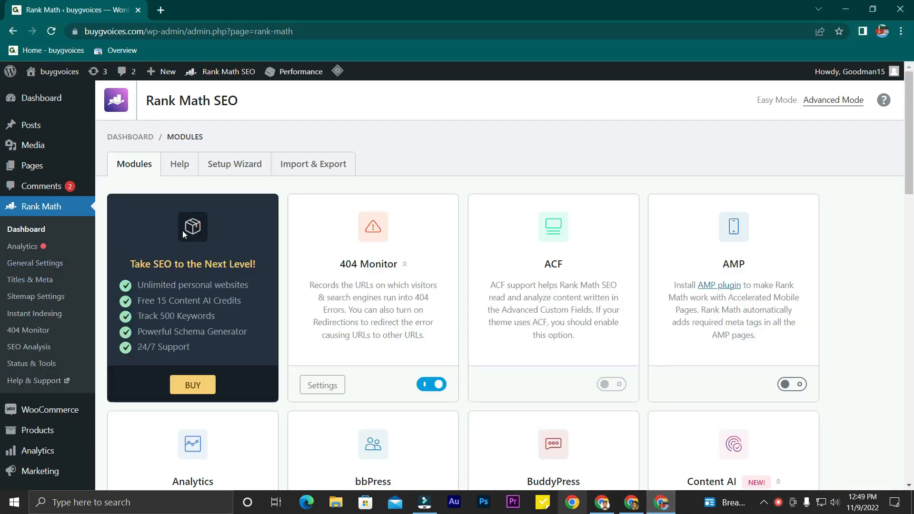
scroll(369, 292, down, 3)
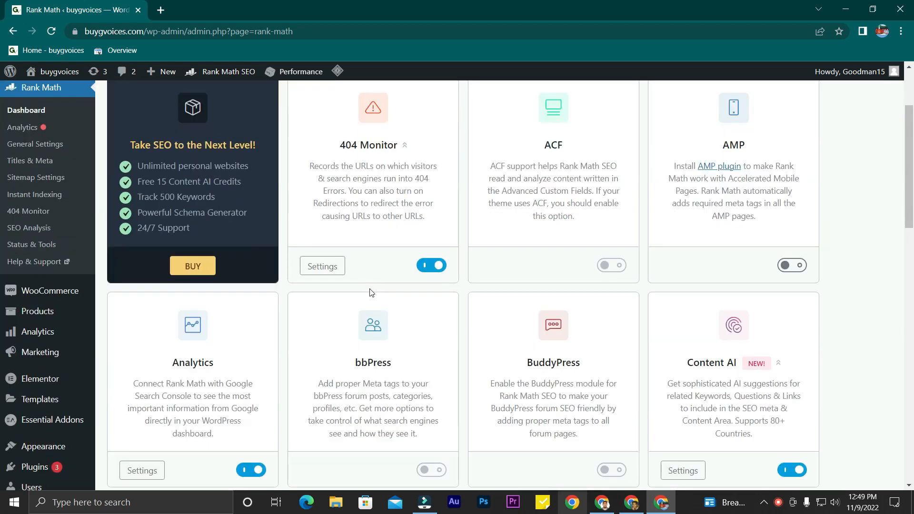
scroll(405, 281, down, 10)
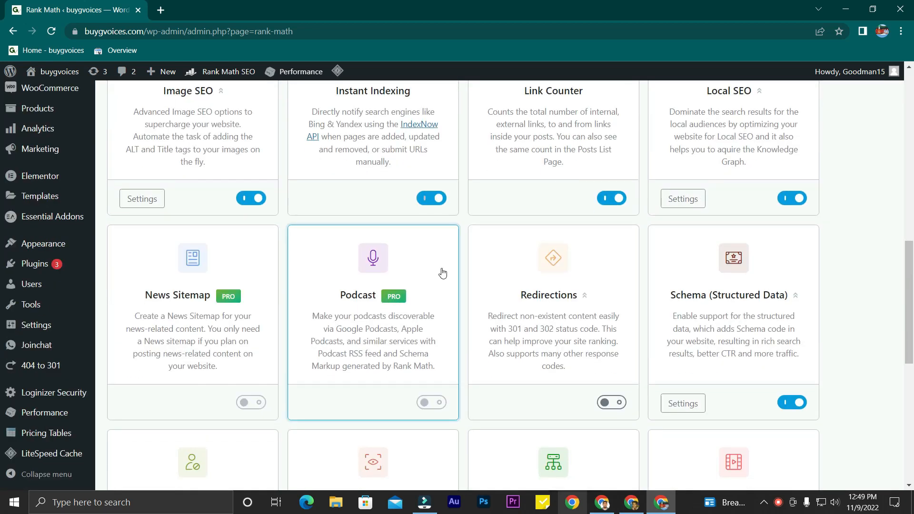
click(602, 403)
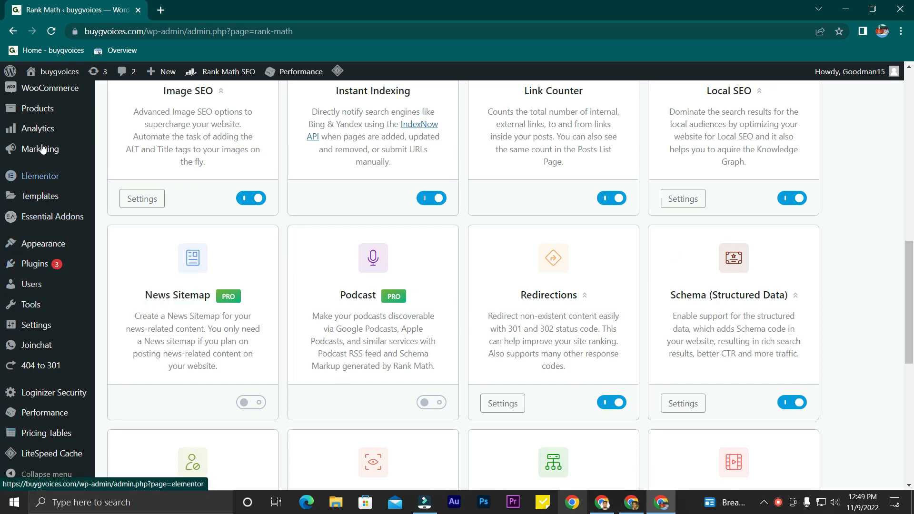
Open Rank Math's Redirections page and start adding a new redirection
scroll(49, 147, up, 10)
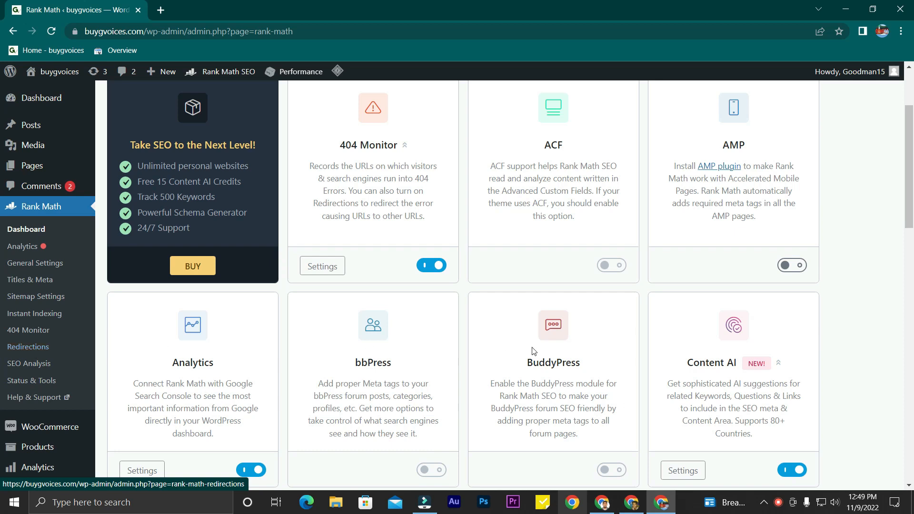
scroll(33, 351, down, 6)
scroll(29, 309, up, 7)
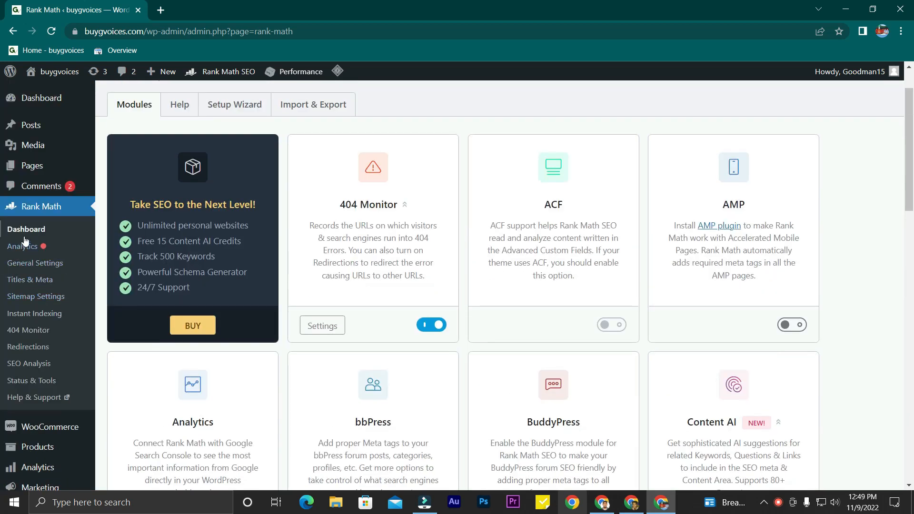
scroll(193, 323, up, 1)
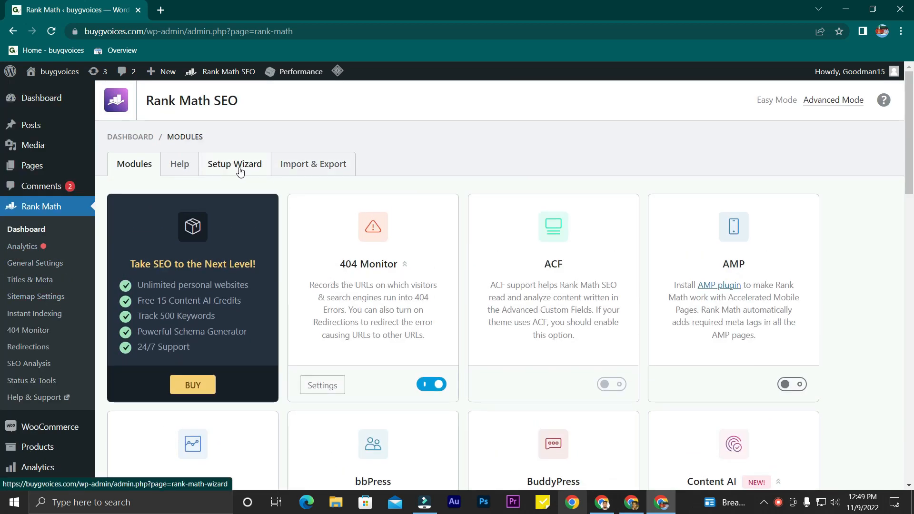
scroll(195, 232, down, 2)
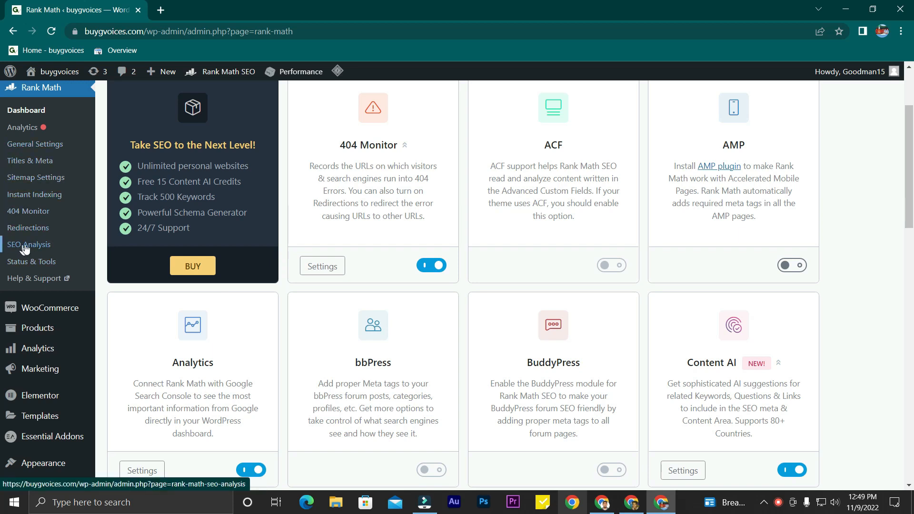
click(28, 228)
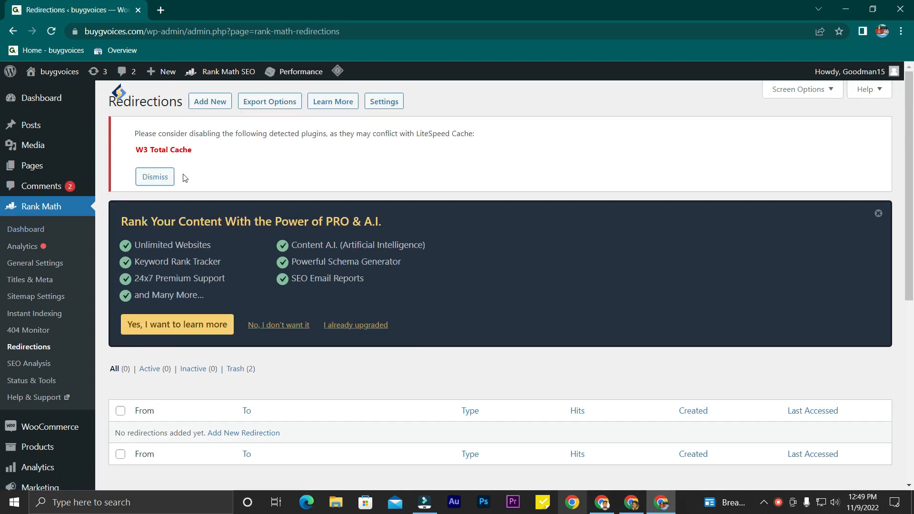
scroll(293, 292, down, 2)
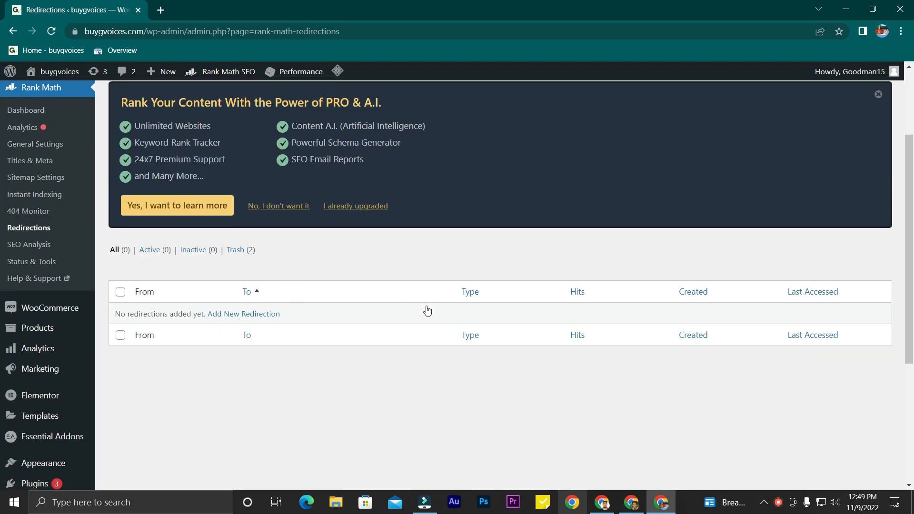
click(233, 315)
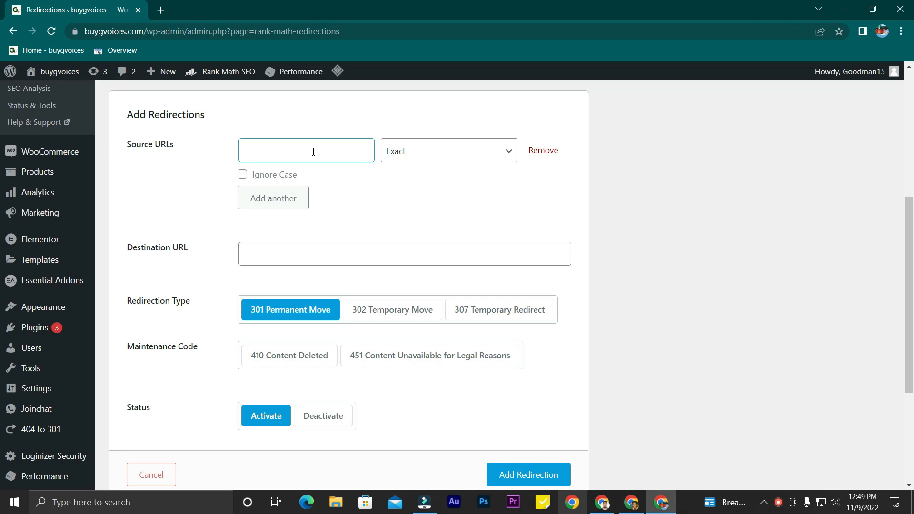
Copy the inspected URL ending in pages-for-kids without a trailing slash from Search Console into the redirection's Source URLs
click(313, 148)
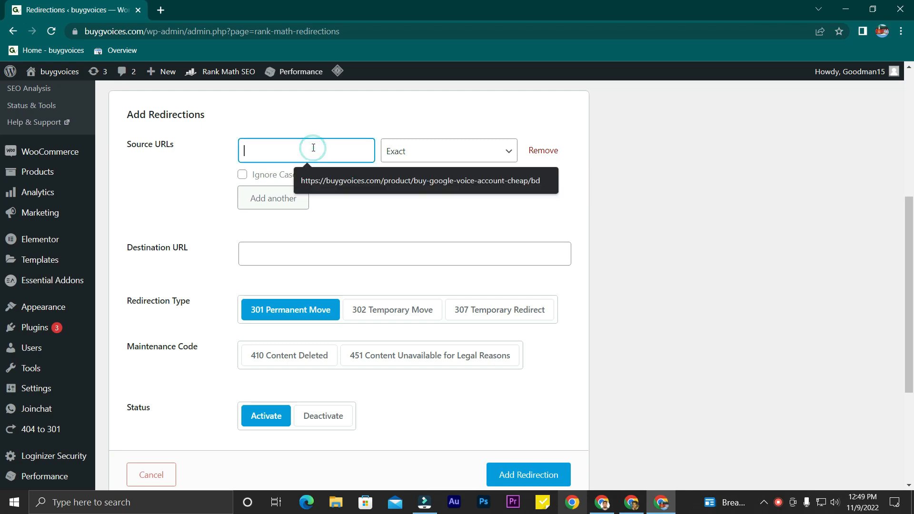
click(602, 502)
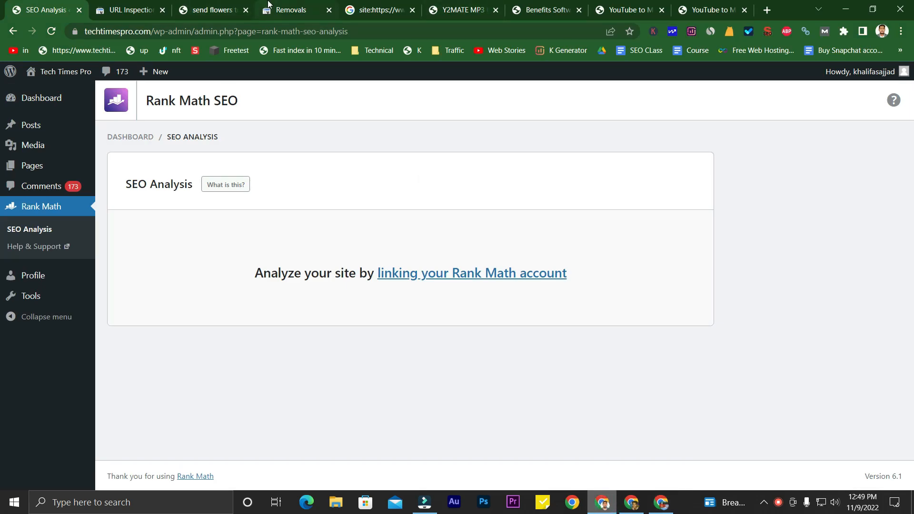
click(129, 10)
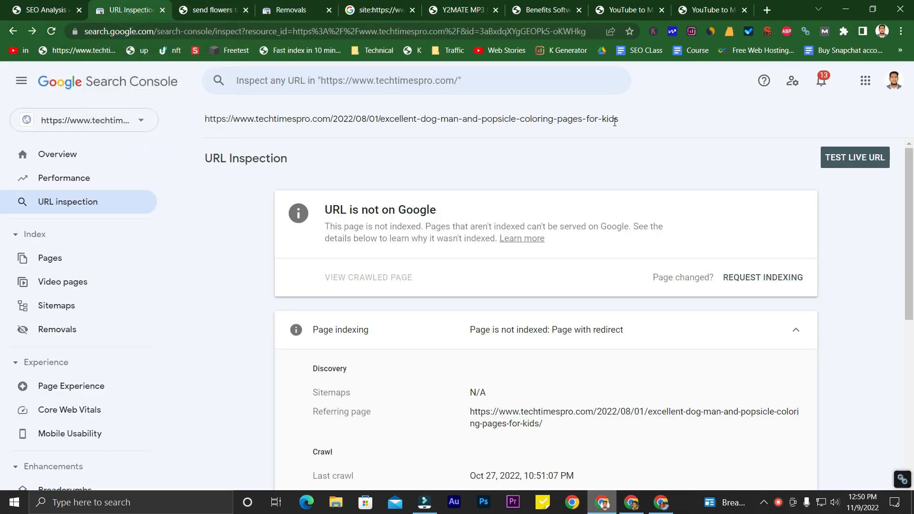
drag(618, 118, 195, 115)
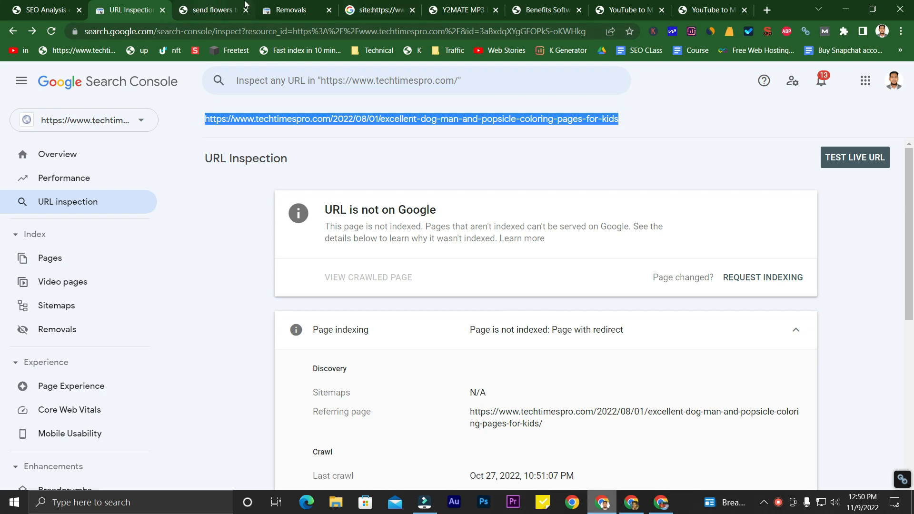
key(alt+Tab)
key(ctrl+v)
click(175, 201)
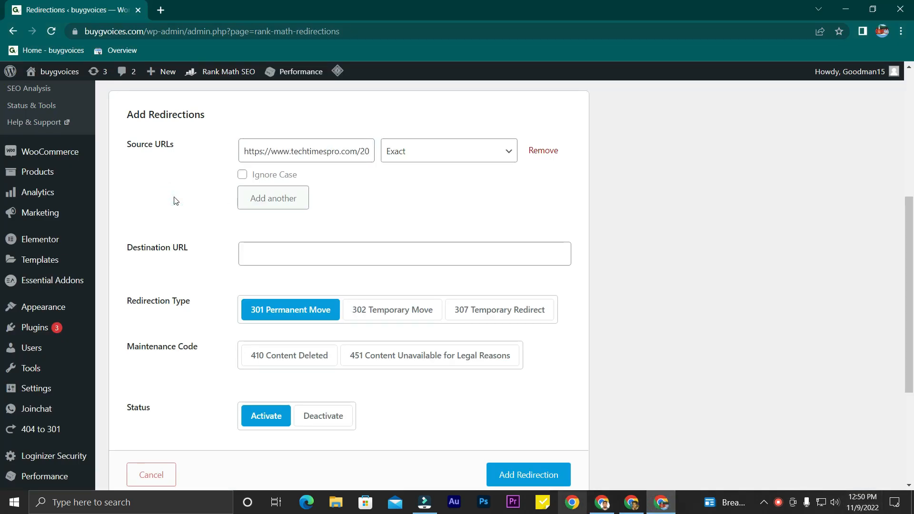
Copy the user-declared canonical ending in pages-for-kids/ from Search Console into the redirection's Destination URL
click(265, 248)
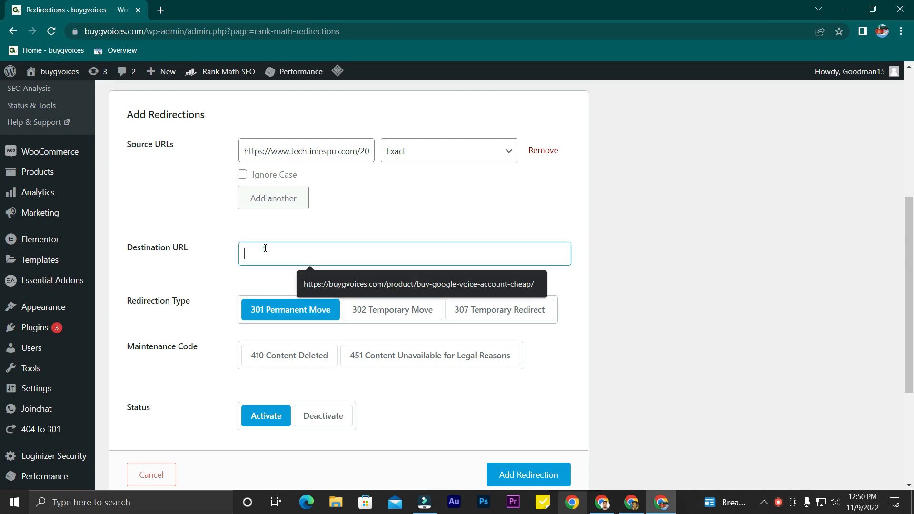
click(602, 502)
scroll(578, 299, down, 3)
scroll(578, 299, down, 5)
drag(548, 322, 470, 302)
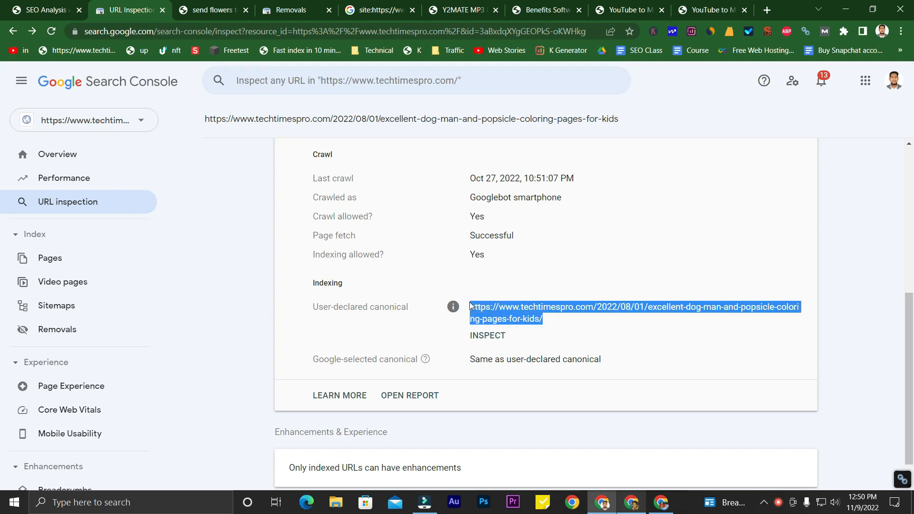
click(660, 502)
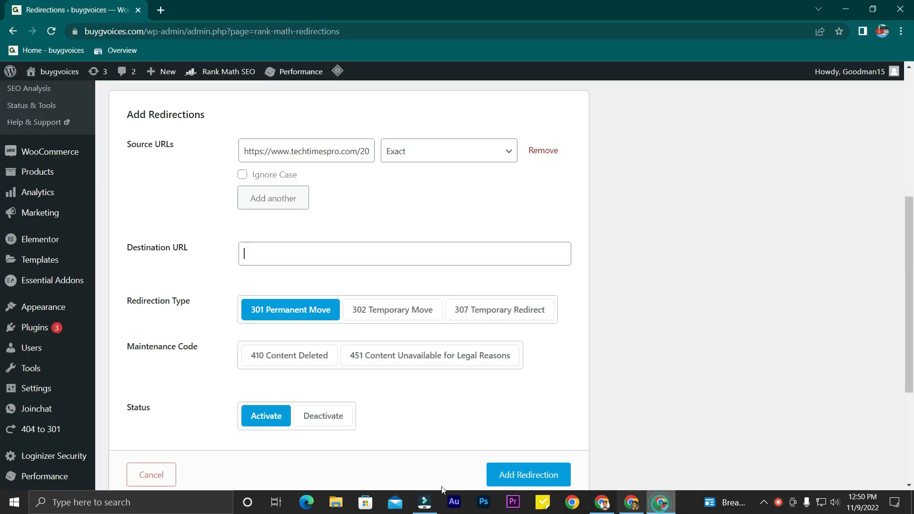
key(ctrl+v)
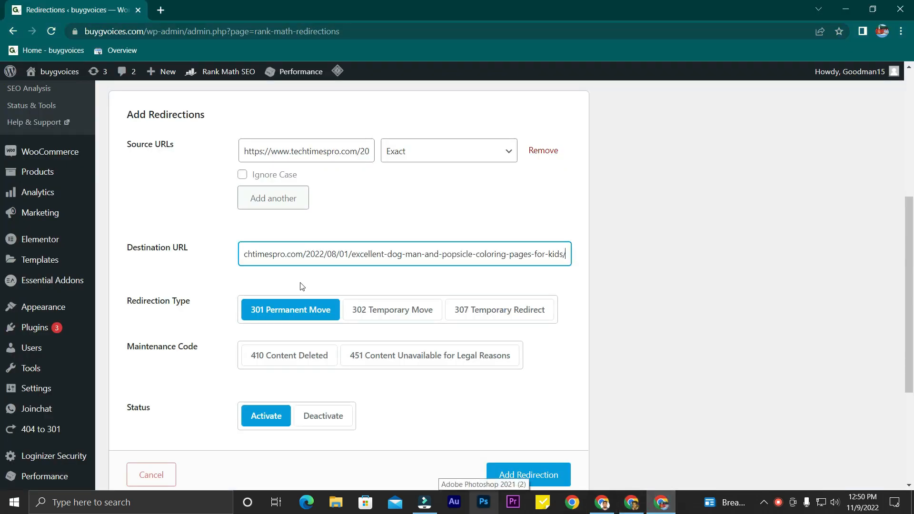
click(207, 201)
Review the redirection's source and destination URLs, 301 Permanent Move type and Activate status, and close the form without adding it
click(319, 161)
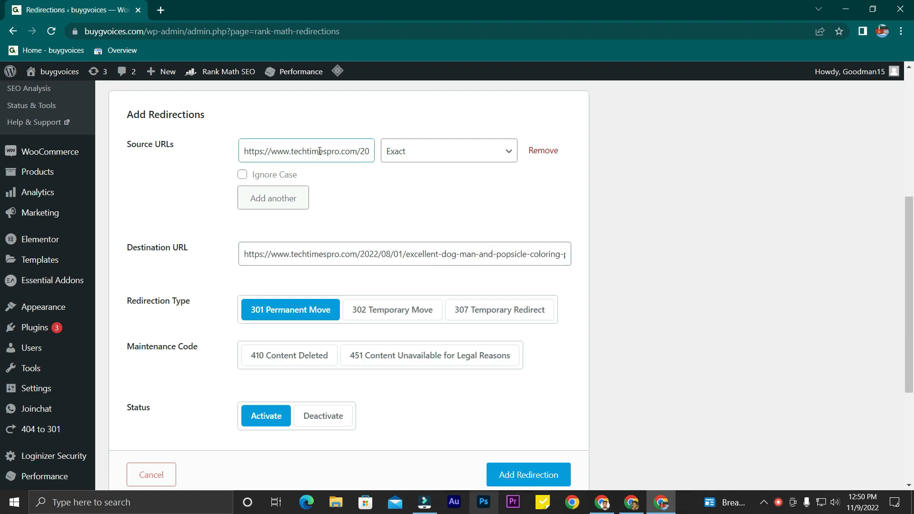
click(372, 252)
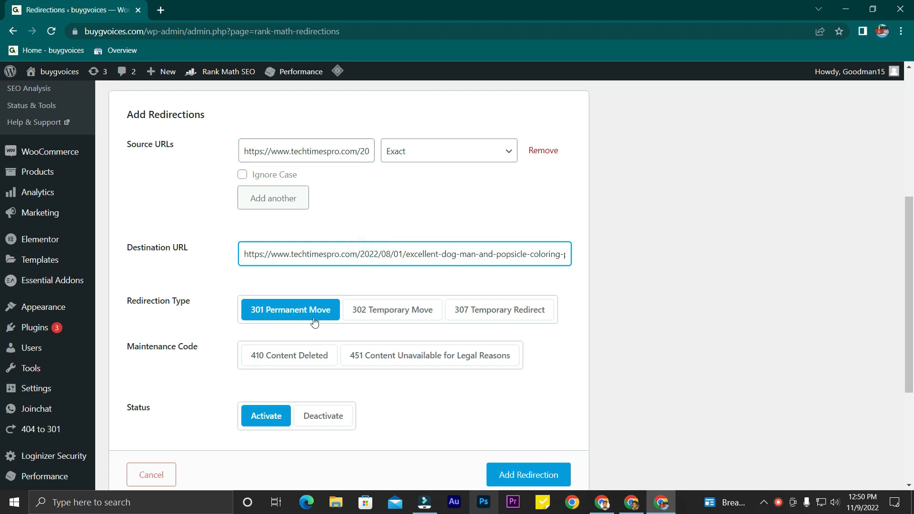
click(403, 218)
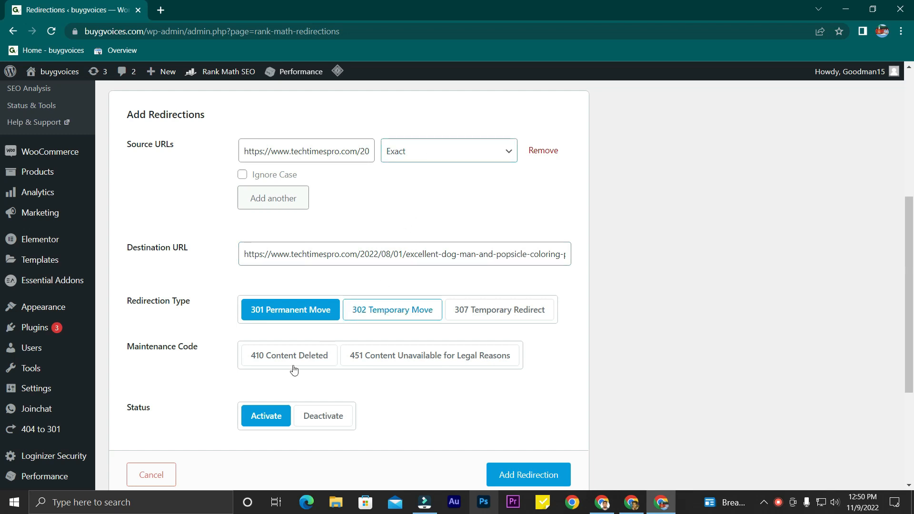
scroll(307, 366, down, 3)
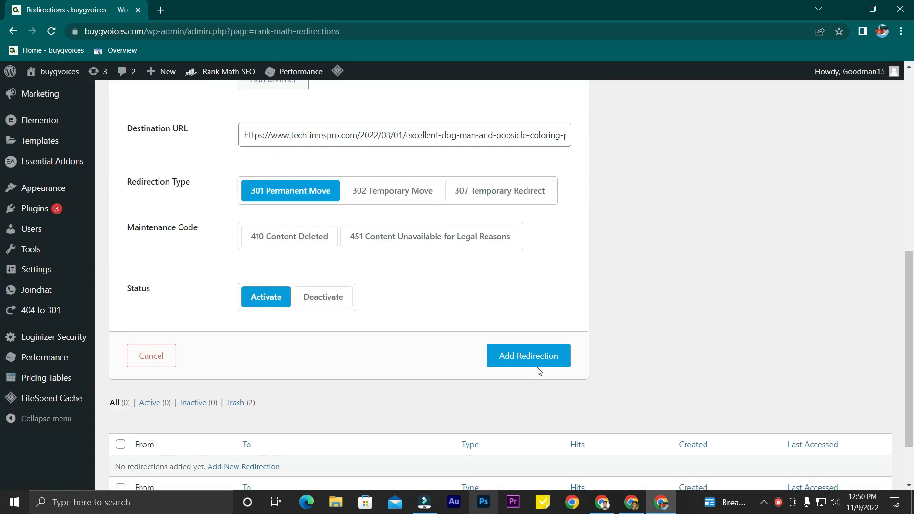
scroll(586, 381, up, 8)
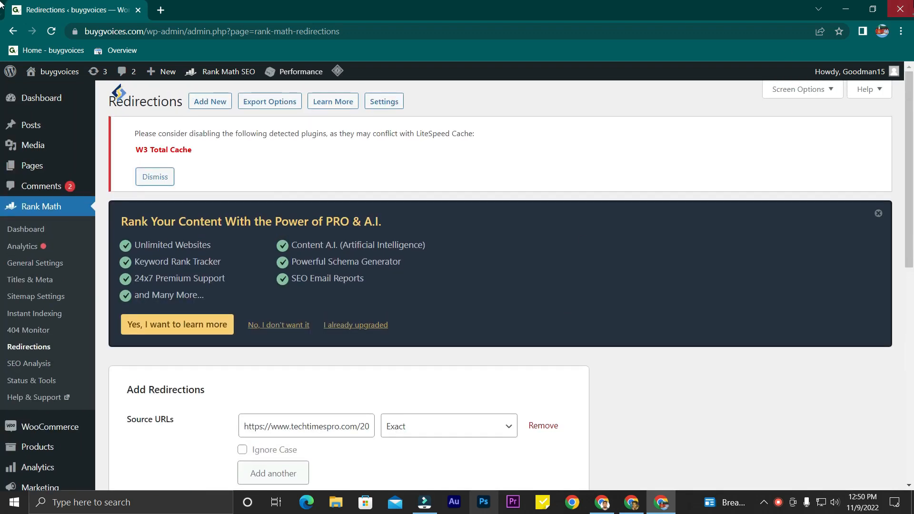
Review the itshopus.com inspection of the buy-google-review URL in Search Console and return to its Page with redirect report
click(601, 502)
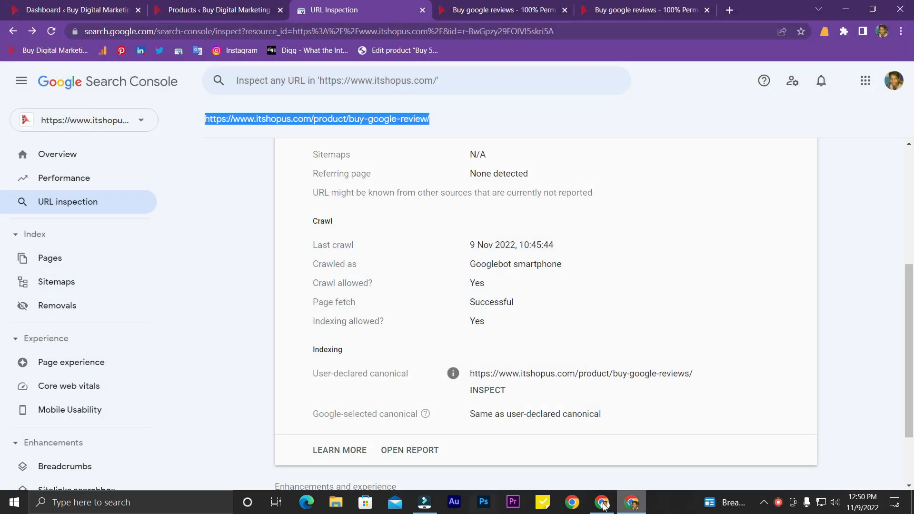
click(212, 265)
scroll(261, 279, up, 5)
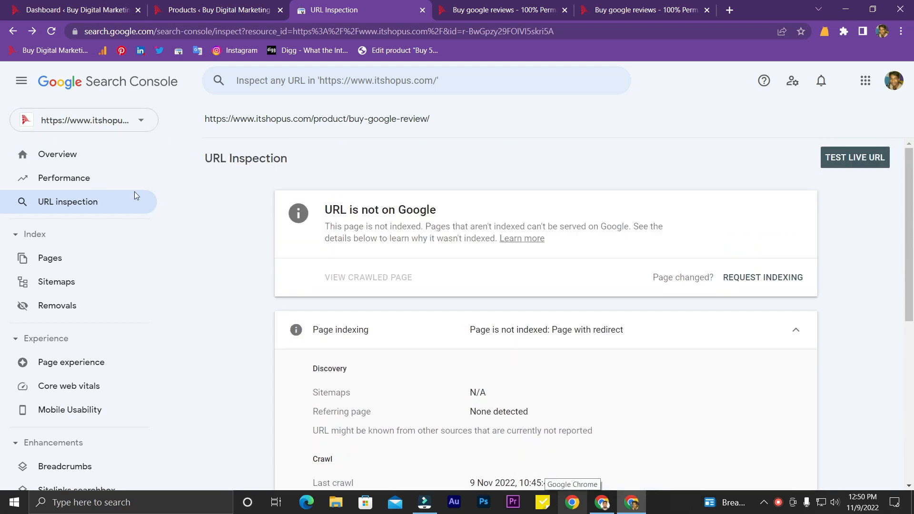
click(13, 31)
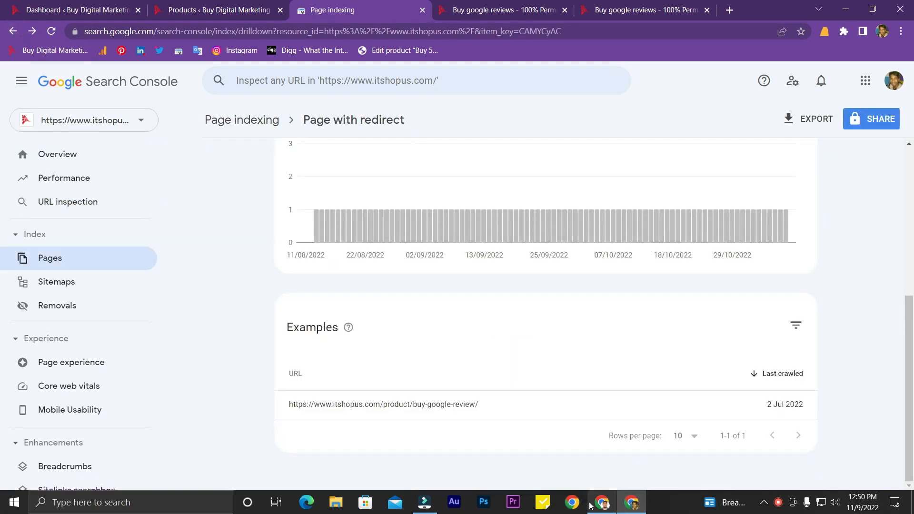
Switch back to techtimespro.com's Page with redirect report and examine its example URLs and the fix validation option
click(591, 505)
click(13, 31)
scroll(229, 257, down, 3)
scroll(227, 258, up, 3)
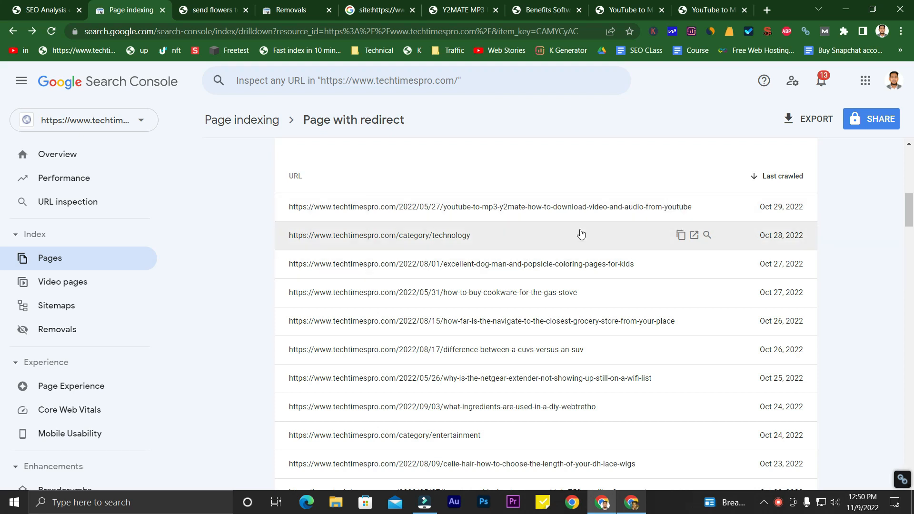
scroll(523, 295, down, 3)
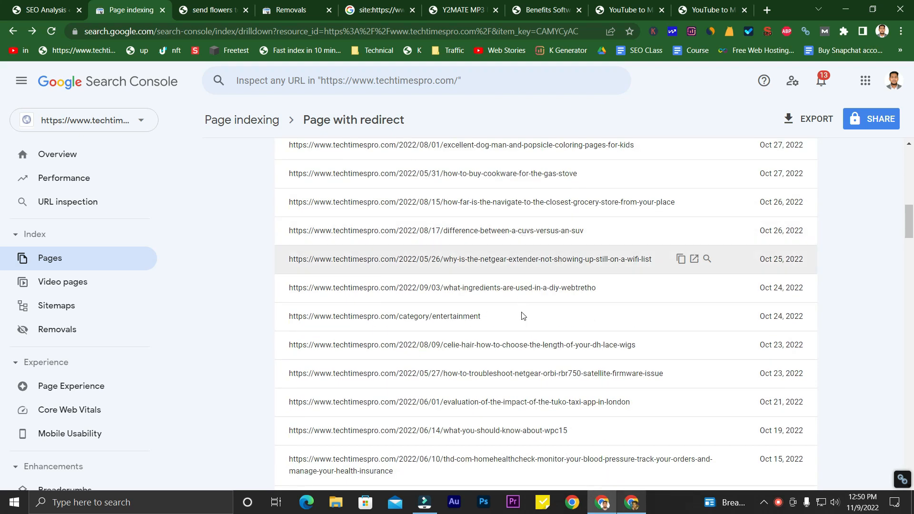
scroll(445, 316, up, 3)
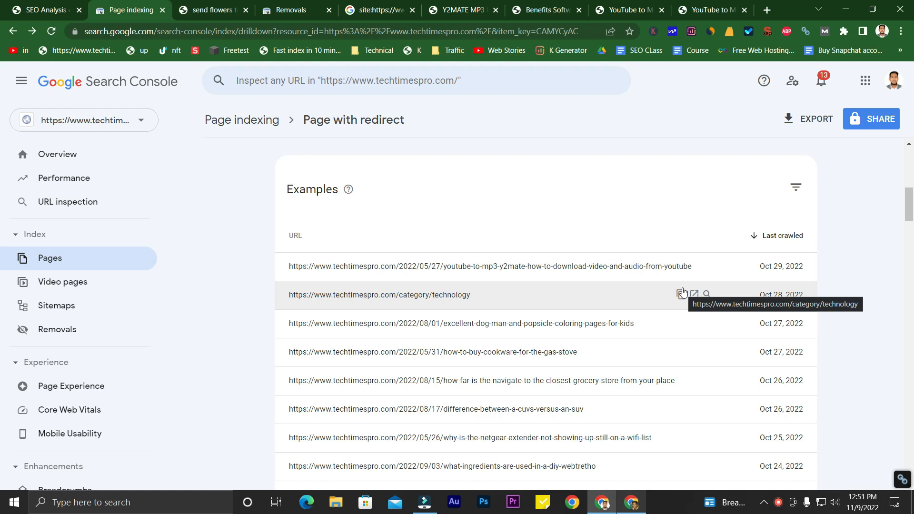
scroll(485, 298, down, 3)
scroll(329, 273, up, 10)
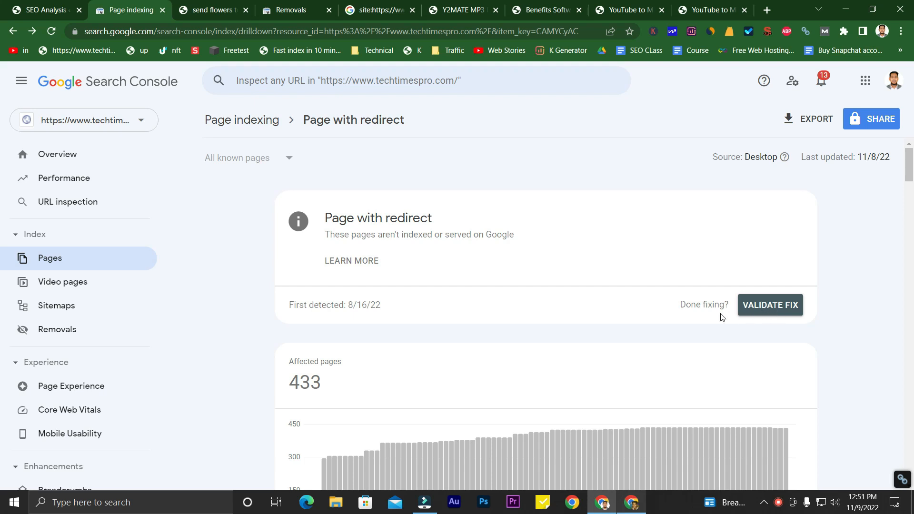
Examine techtimespro.com's list of reasons pages aren't indexed, then the example URL in itshopus.com's Page with redirect report
click(13, 30)
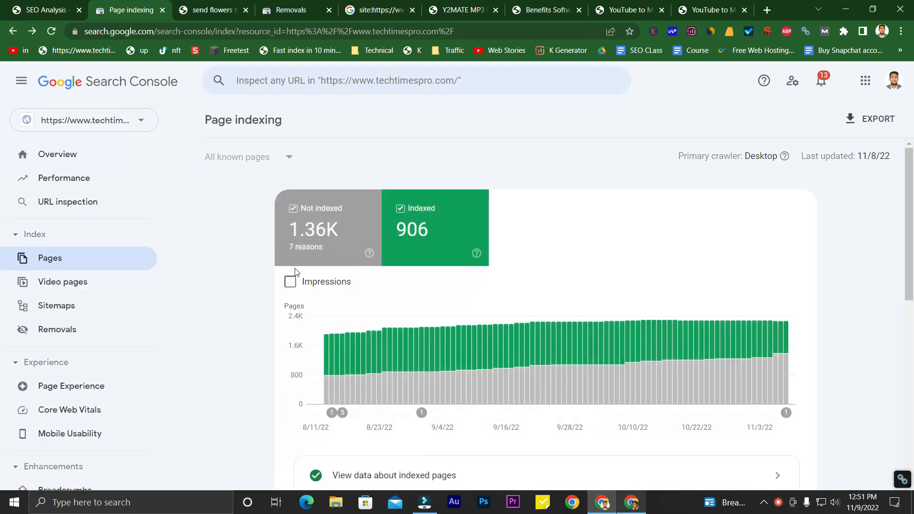
scroll(549, 341, down, 9)
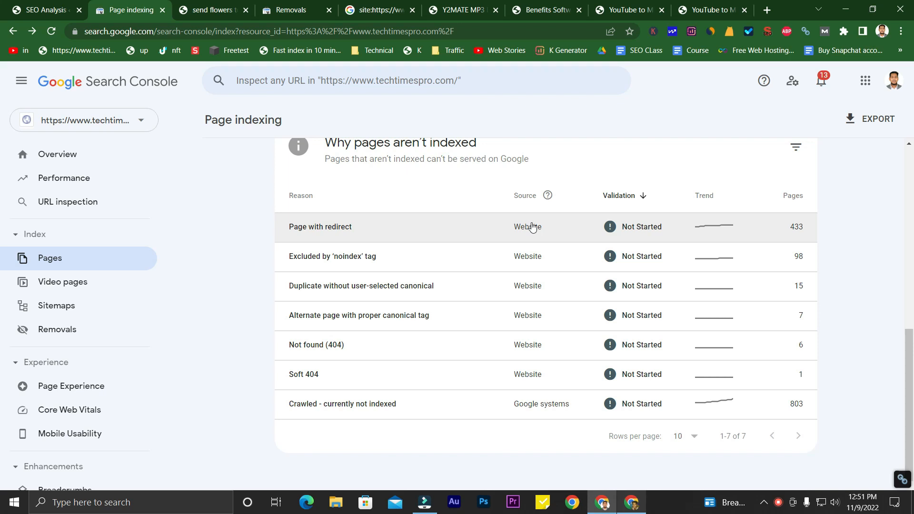
click(631, 503)
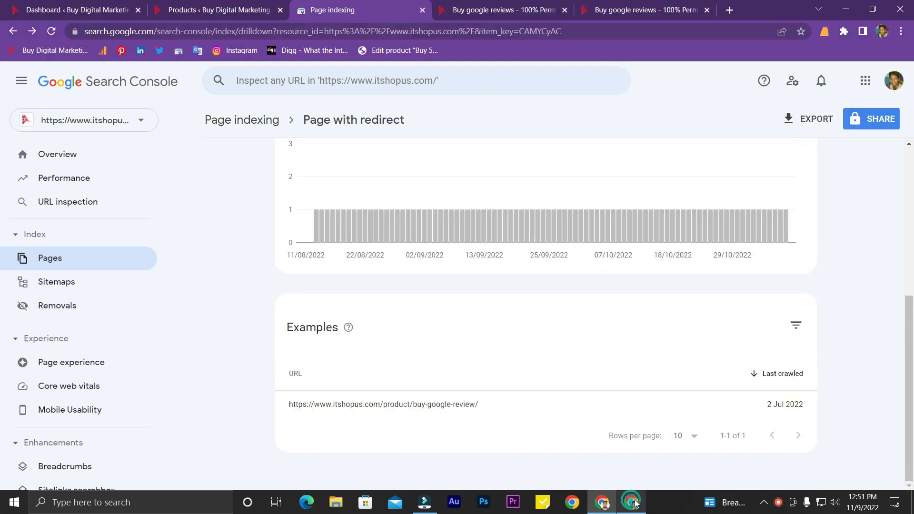
scroll(258, 228, up, 6)
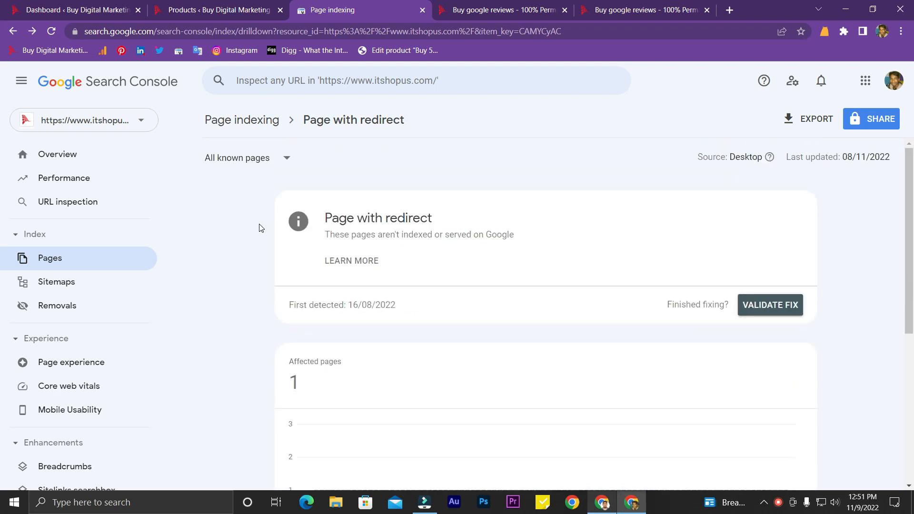
click(50, 10)
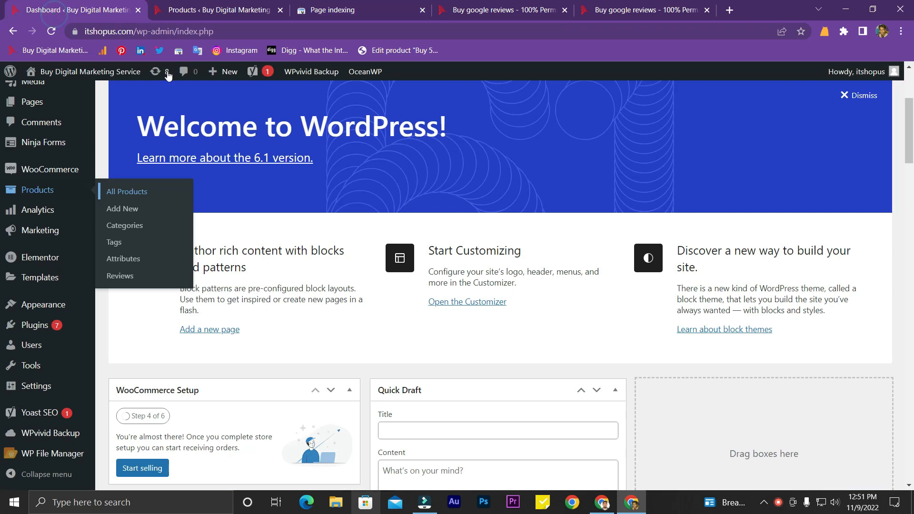
click(399, 4)
scroll(414, 248, down, 5)
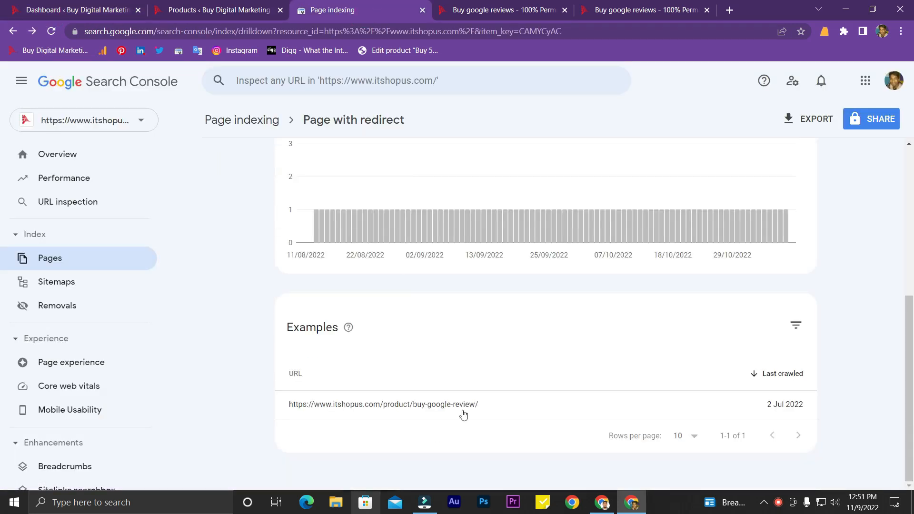
Open the Add Plugins page in the itshopus.com WordPress admin and search for "redirection"
click(72, 17)
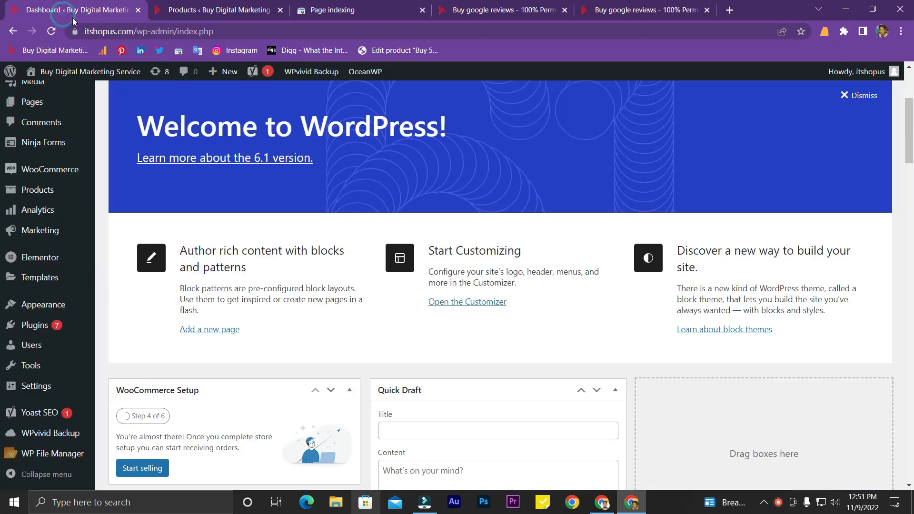
scroll(221, 261, down, 5)
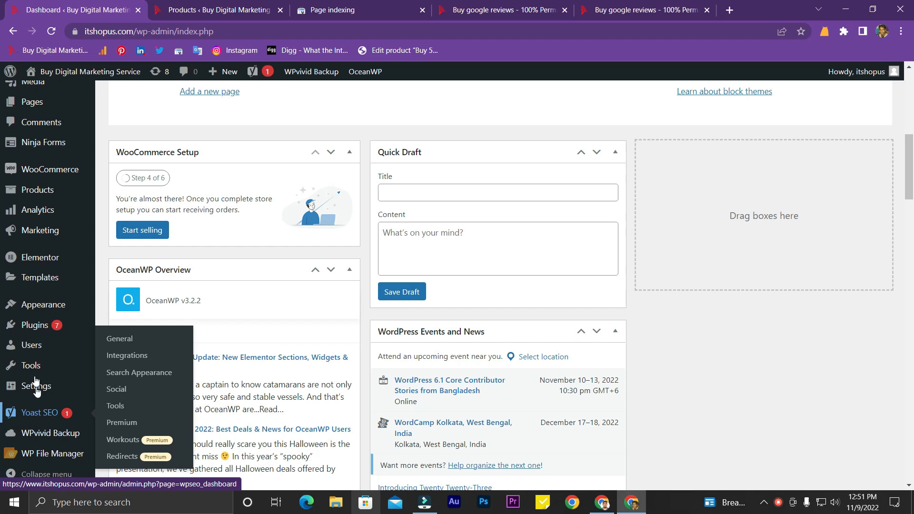
mouse_move(31, 335)
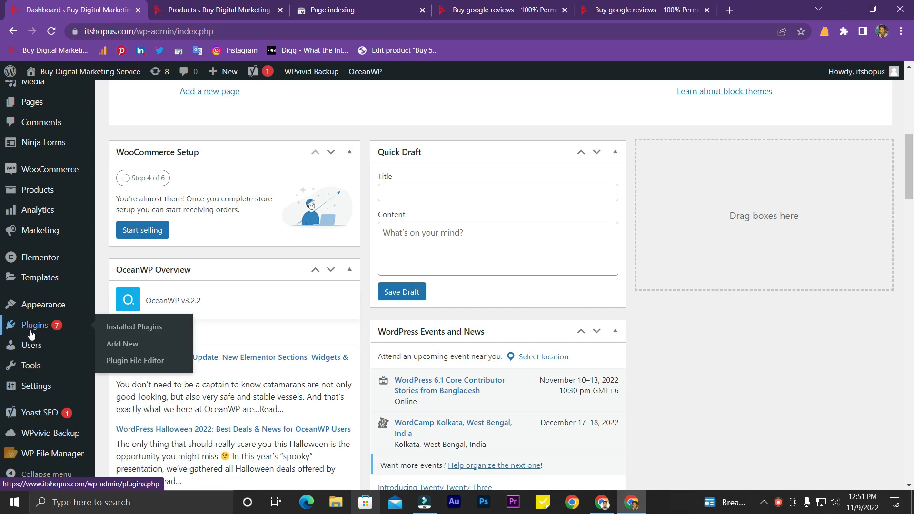
click(119, 348)
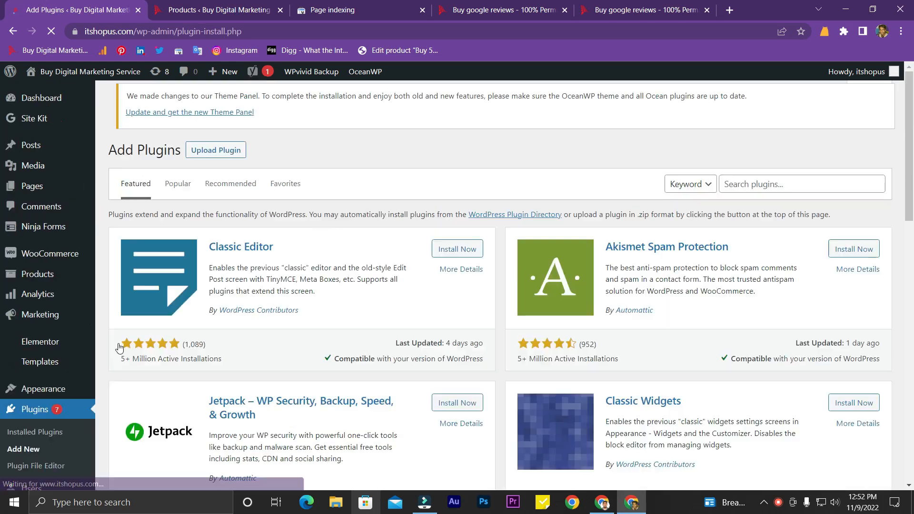
click(763, 181)
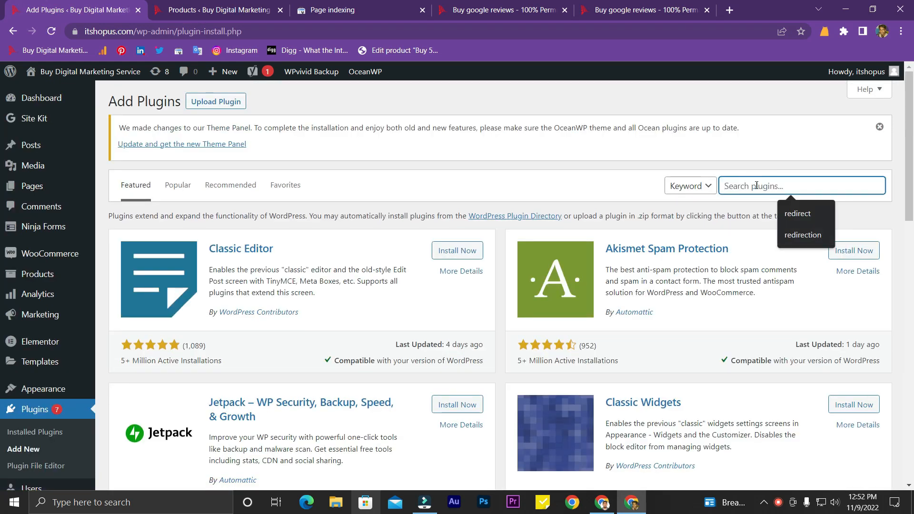
text(redi)
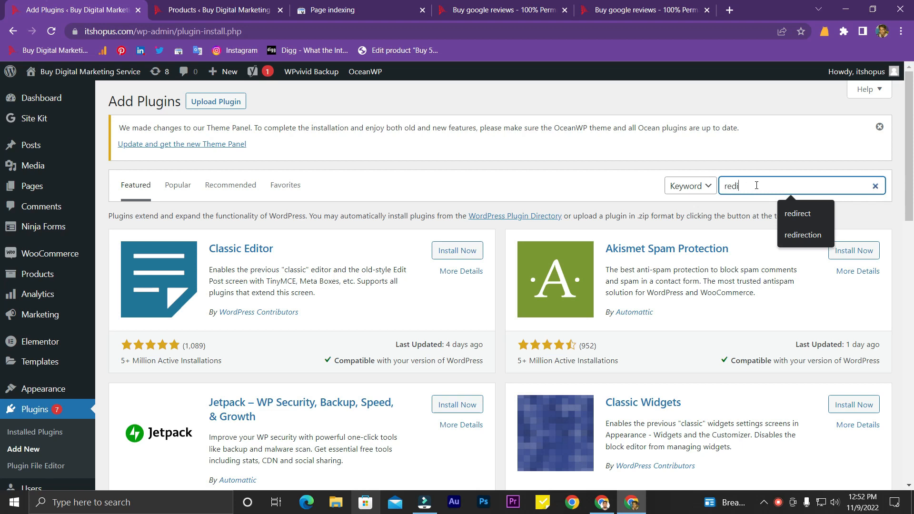
text(rection)
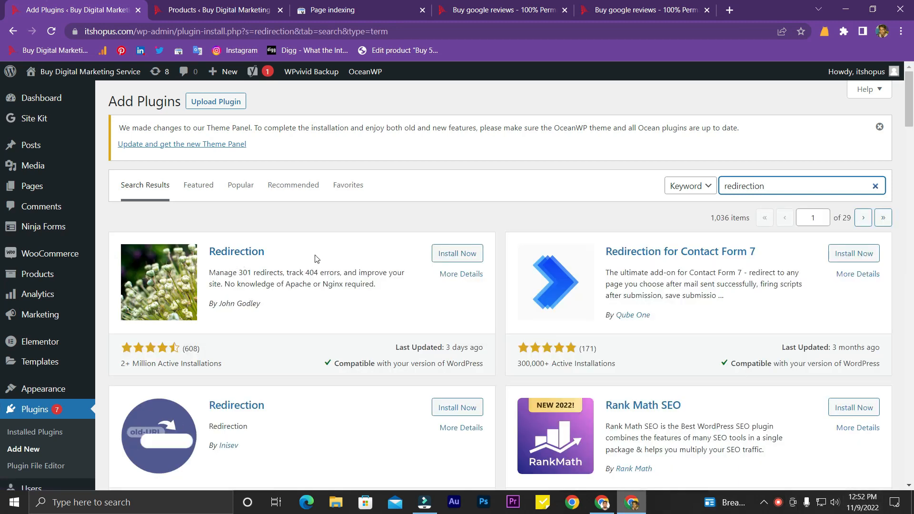
Install and activate the Redirection plugin that manages 301 redirects and tracks 404 errors, and open its settings
click(465, 254)
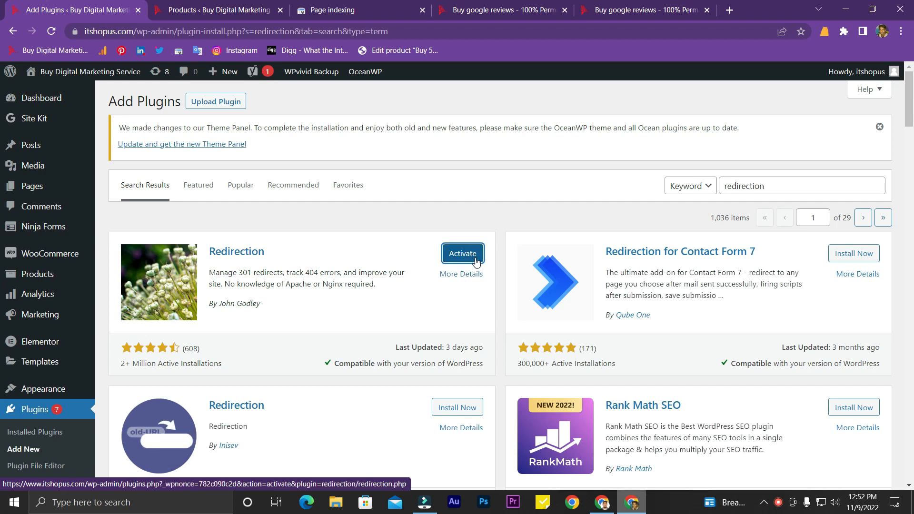
click(474, 259)
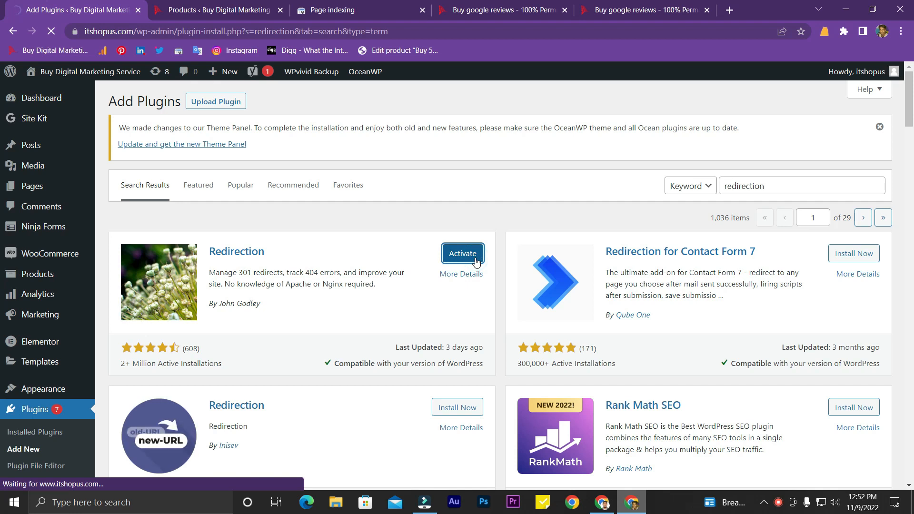
scroll(229, 256, down, 3)
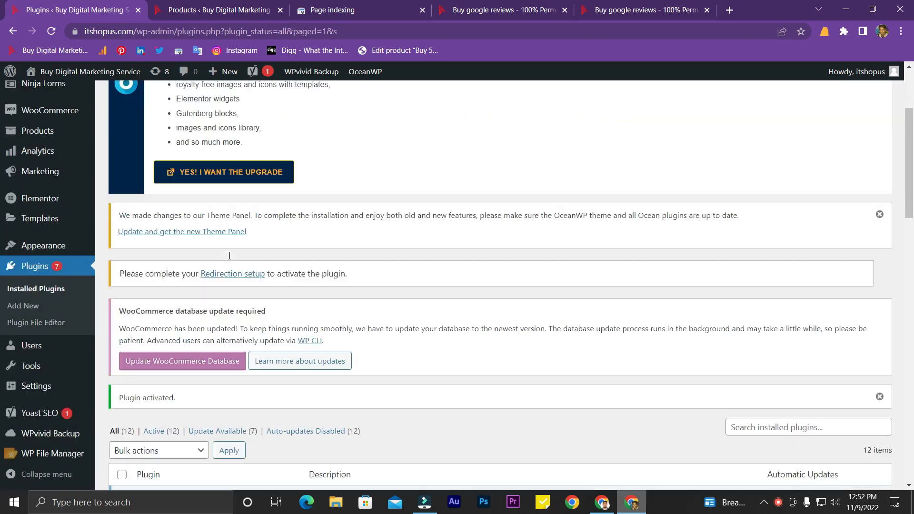
scroll(229, 256, down, 10)
scroll(52, 325, down, 1)
mouse_move(29, 369)
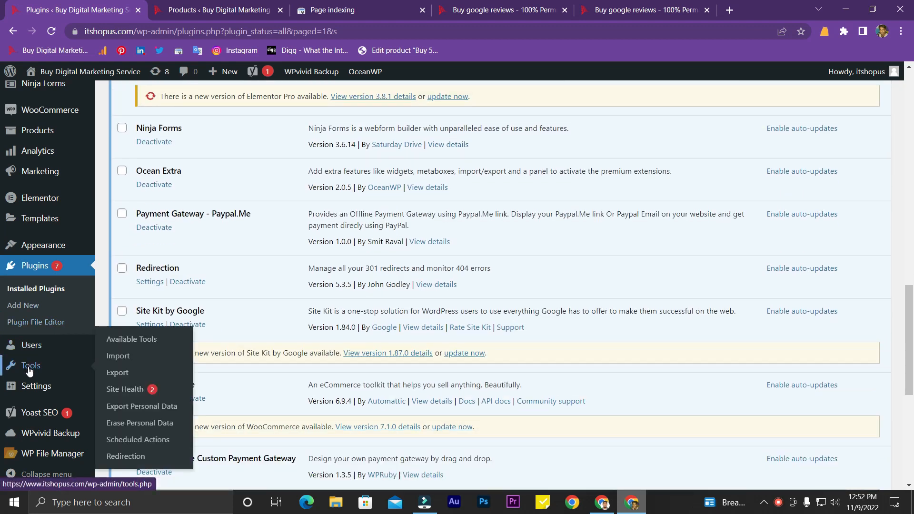
scroll(143, 238, down, 2)
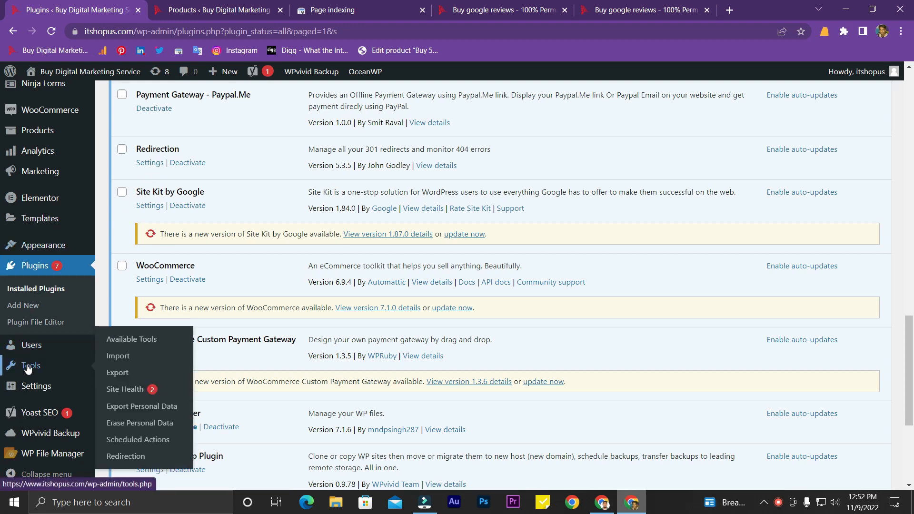
mouse_move(43, 384)
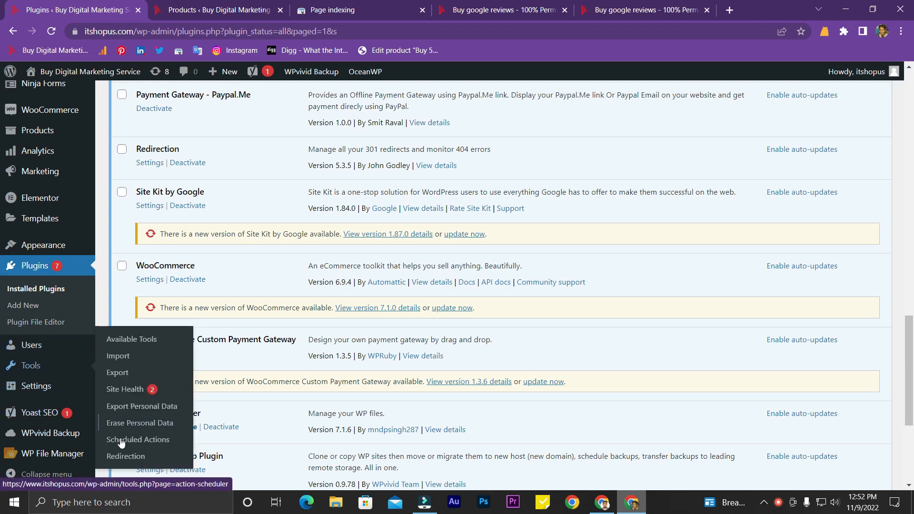
click(150, 163)
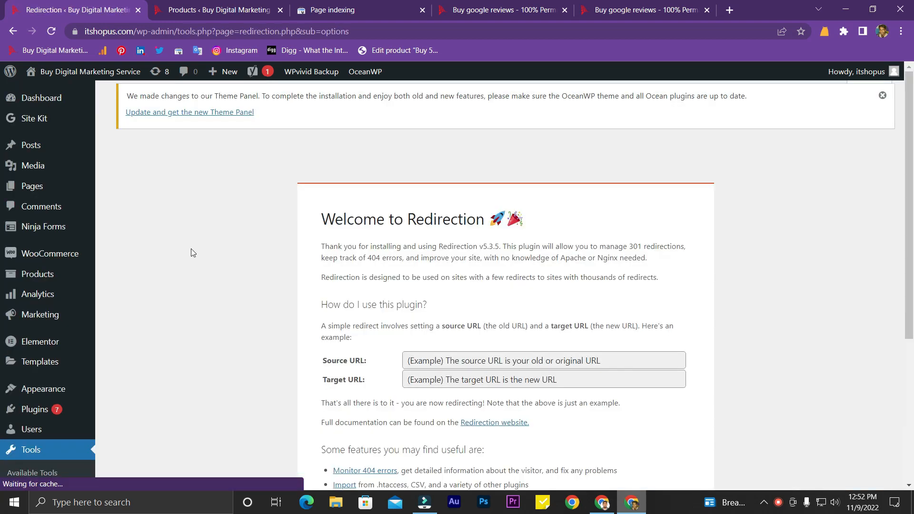
Run the Redirection plugin's standard setup through the basic options and REST API stages, leaving log keeping off, and finish it
scroll(267, 219, down, 5)
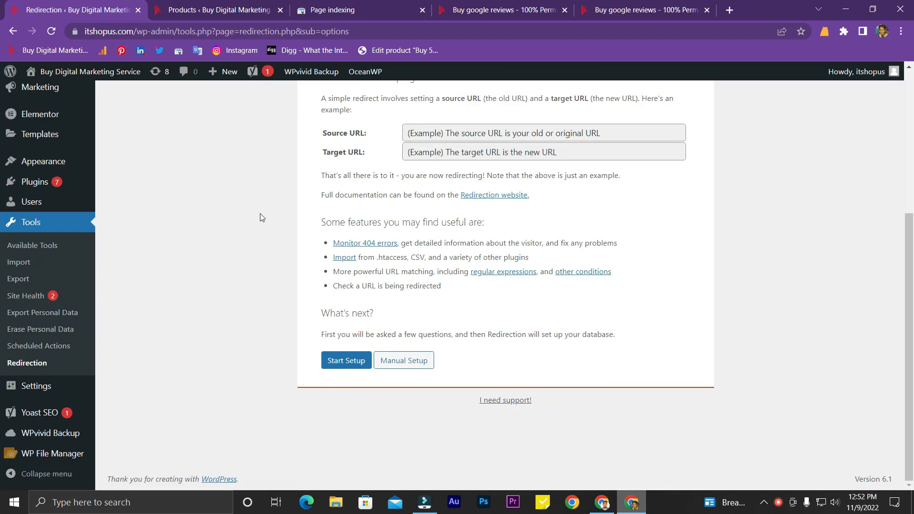
click(351, 368)
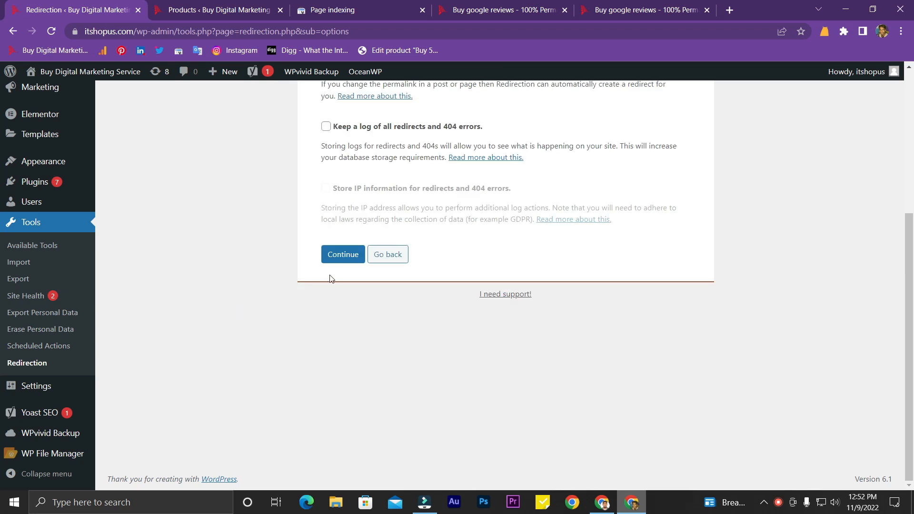
click(338, 257)
scroll(334, 201, up, 4)
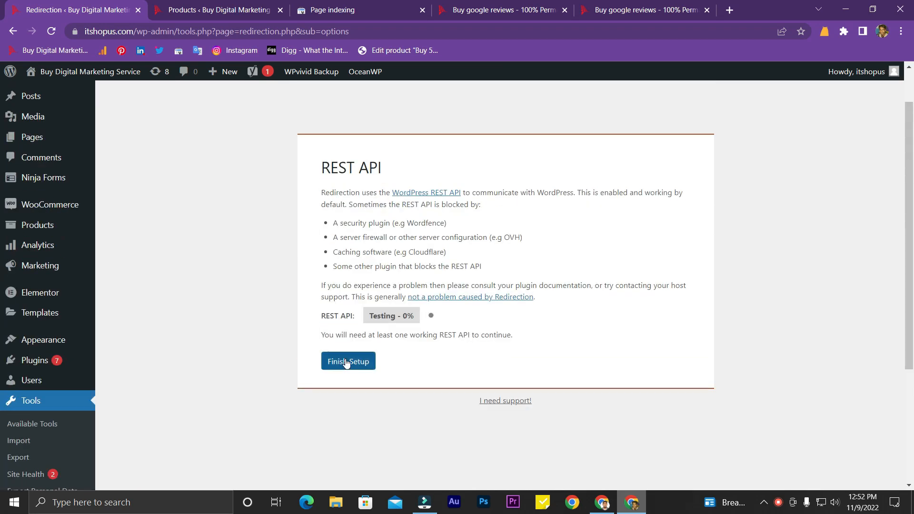
click(342, 357)
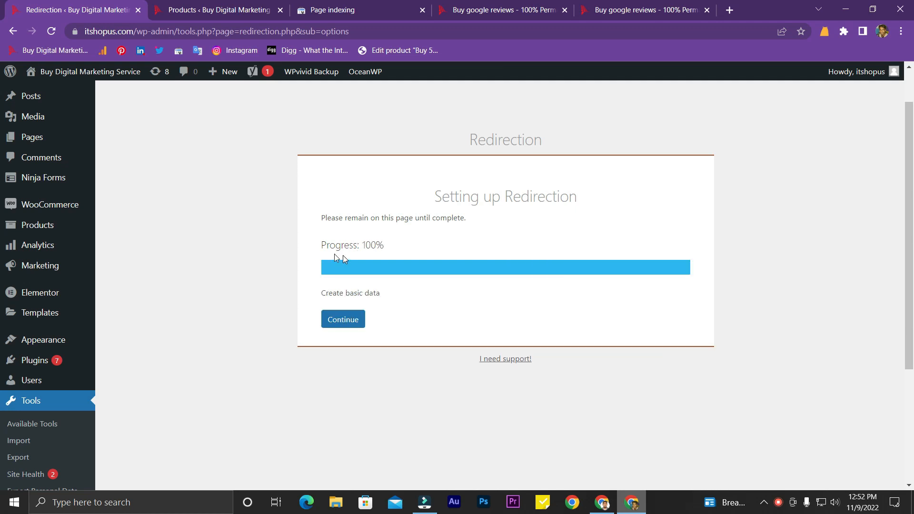
click(353, 324)
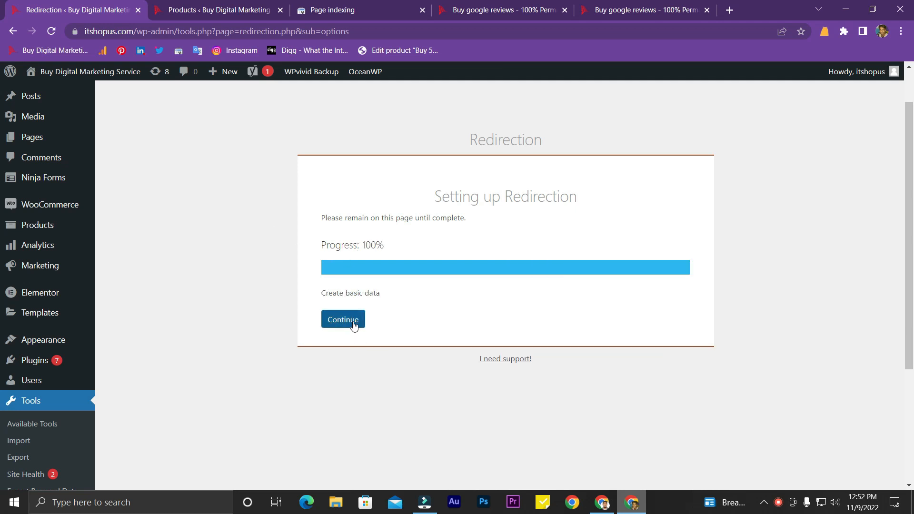
click(351, 258)
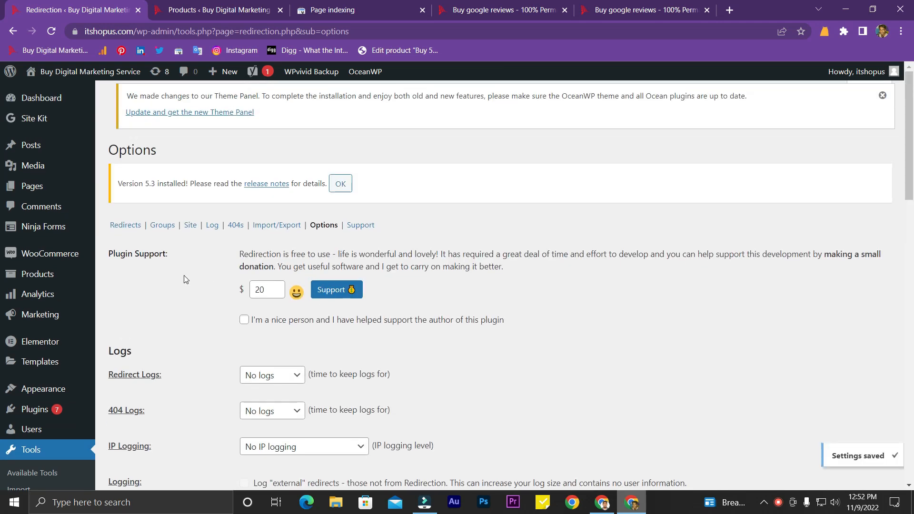
Open the plugin's Redirects list and go to the Source URL of the Add new redirection form
click(127, 227)
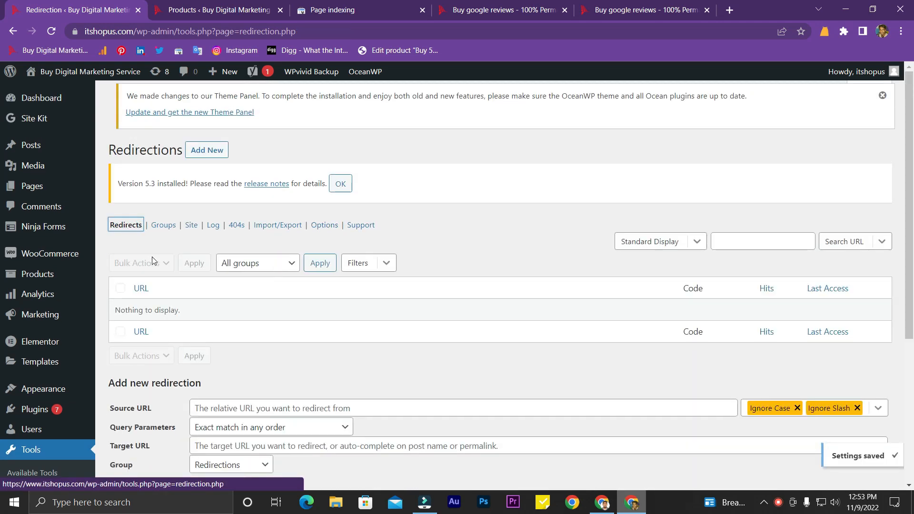
scroll(213, 245, down, 5)
click(216, 233)
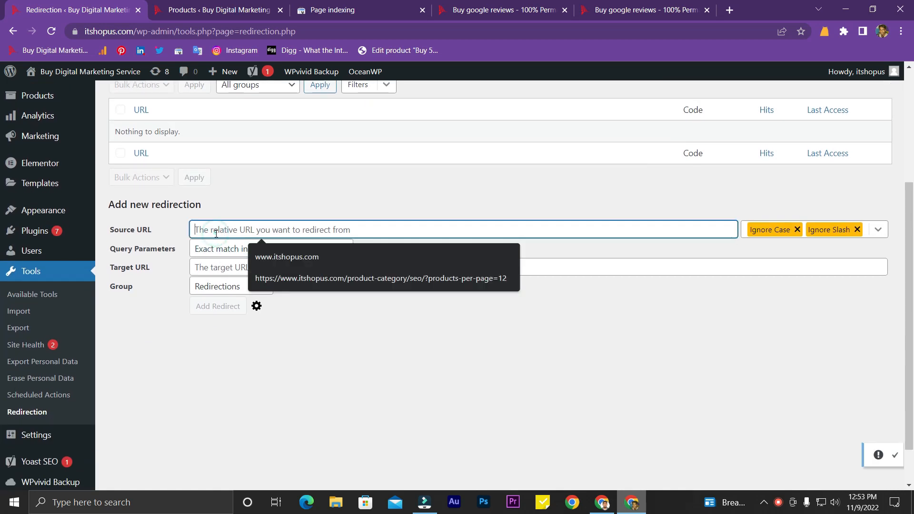
click(357, 10)
scroll(323, 326, up, 5)
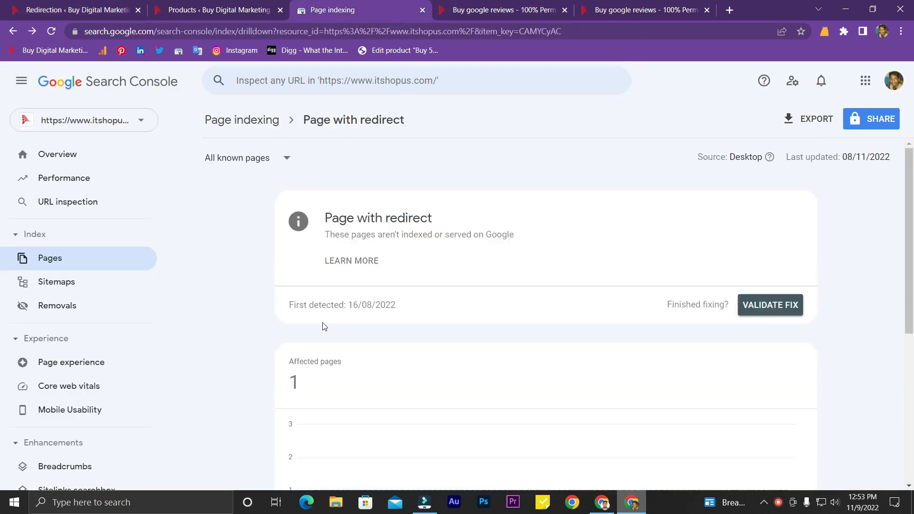
scroll(295, 279, down, 5)
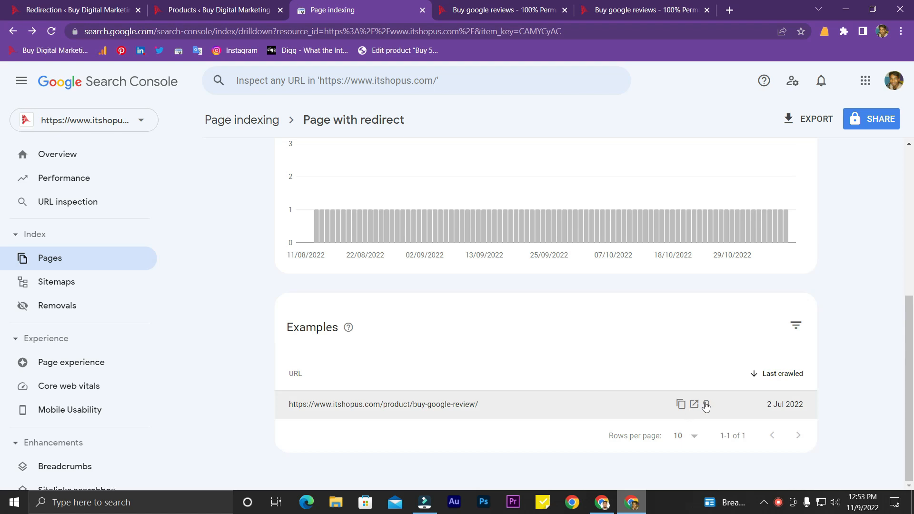
click(706, 405)
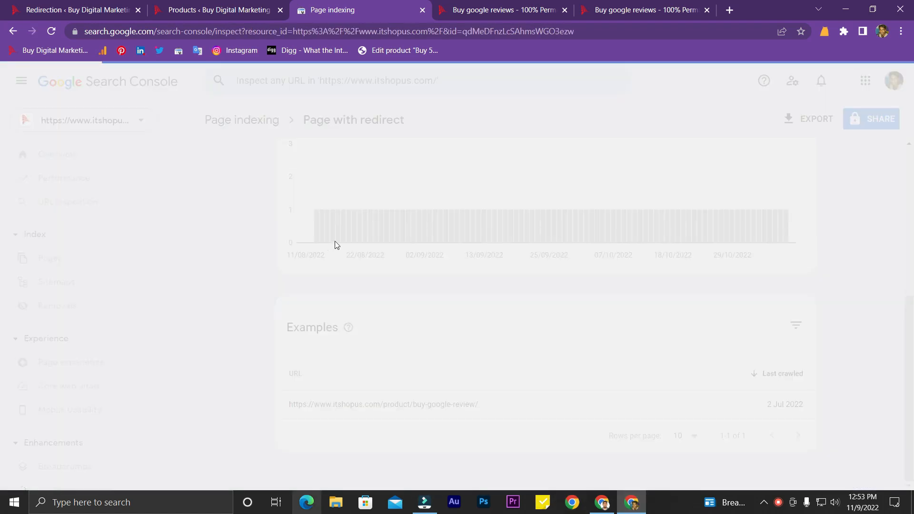
scroll(359, 238, down, 5)
drag(435, 120, 215, 120)
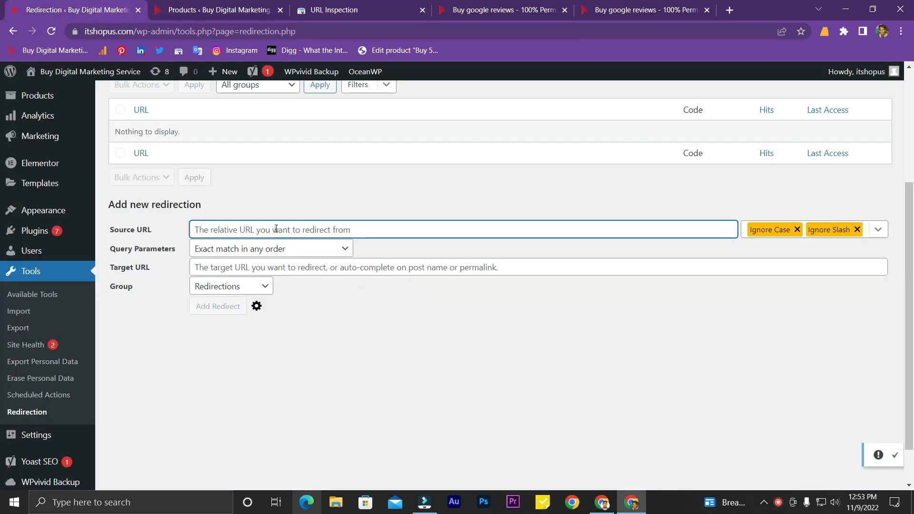
click(276, 230)
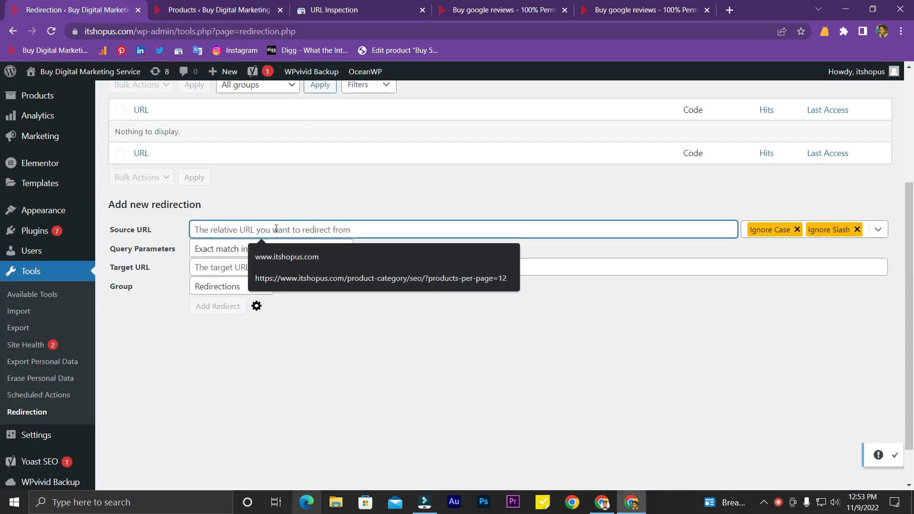
text(https://www.itshopus.com/product/buy-google-review/)
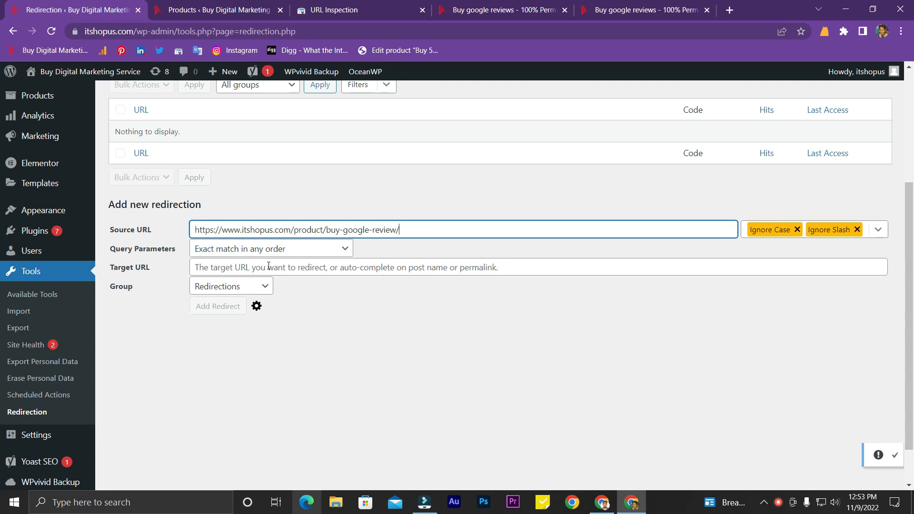
click(252, 5)
click(362, 9)
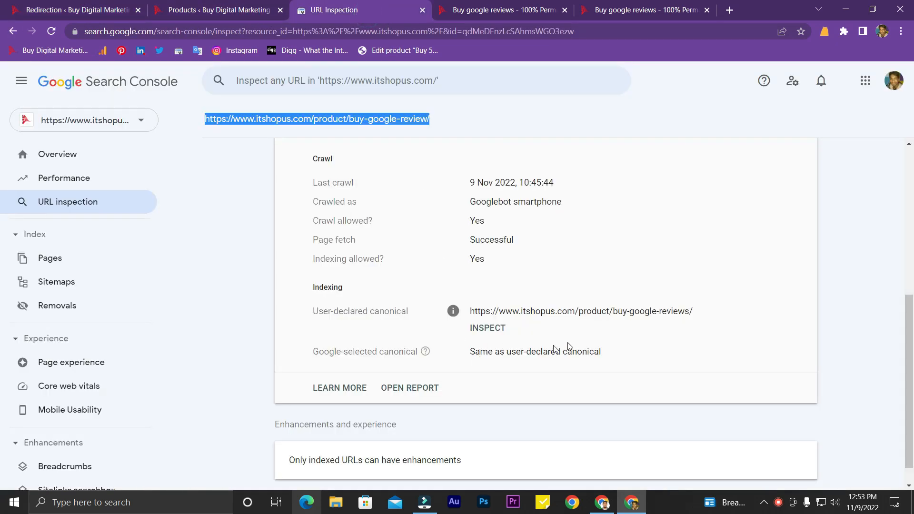
drag(701, 314, 470, 314)
key(ctrl+c)
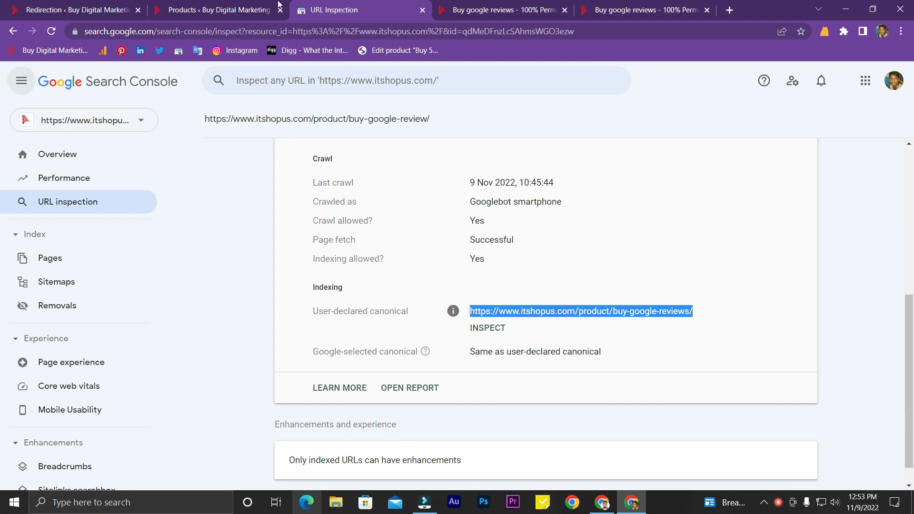
click(30, 5)
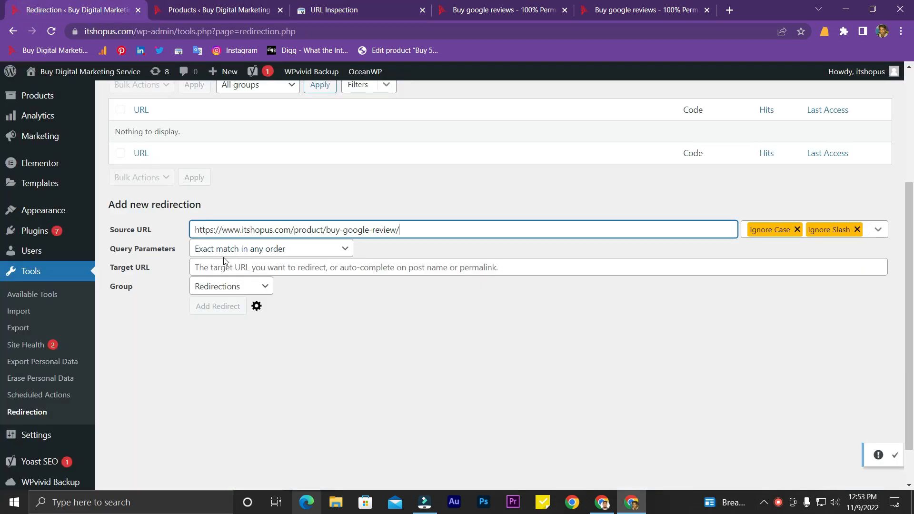
click(257, 272)
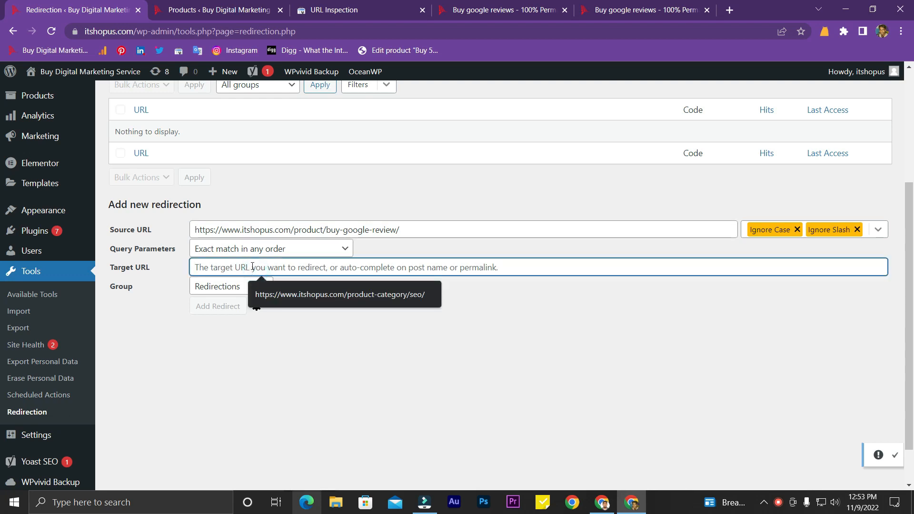
key(ctrl+v)
click(409, 364)
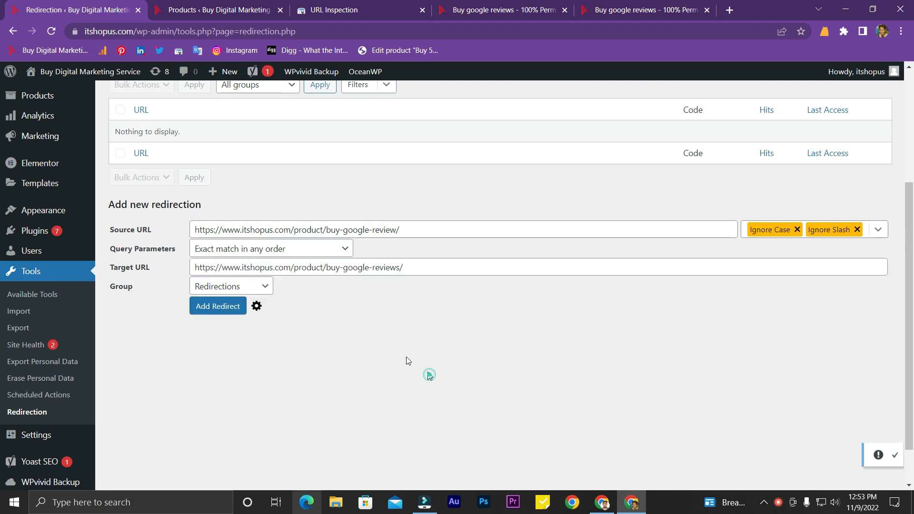
Check the source and target URLs, then add the redirect from buy-google-review to buy-google-reviews and view it in the Redirects list
click(396, 228)
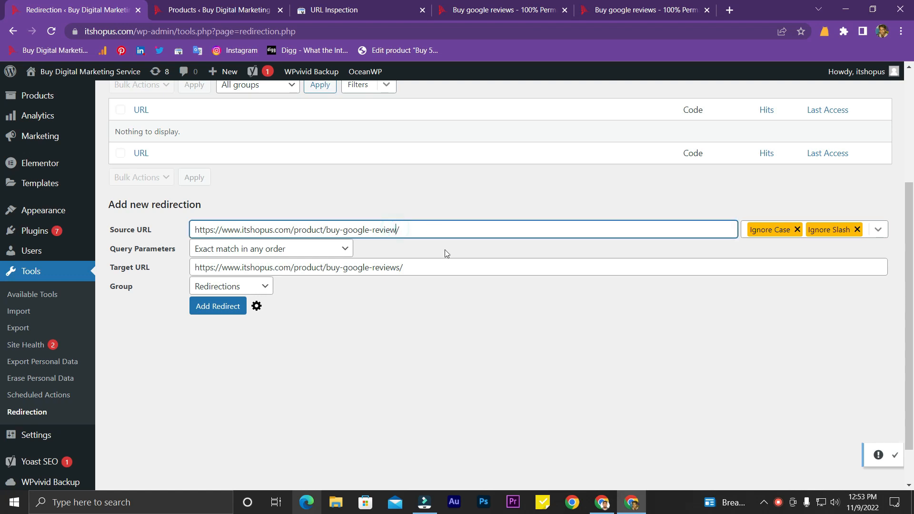
click(397, 267)
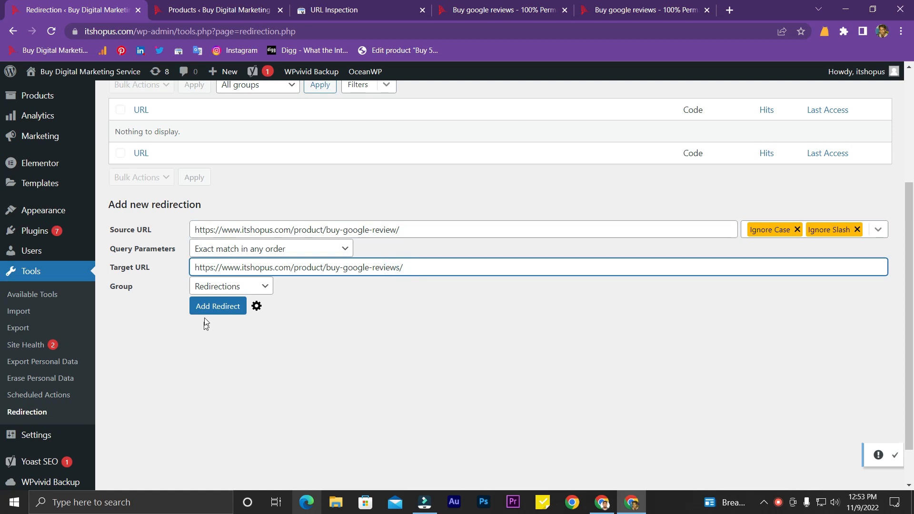
click(218, 307)
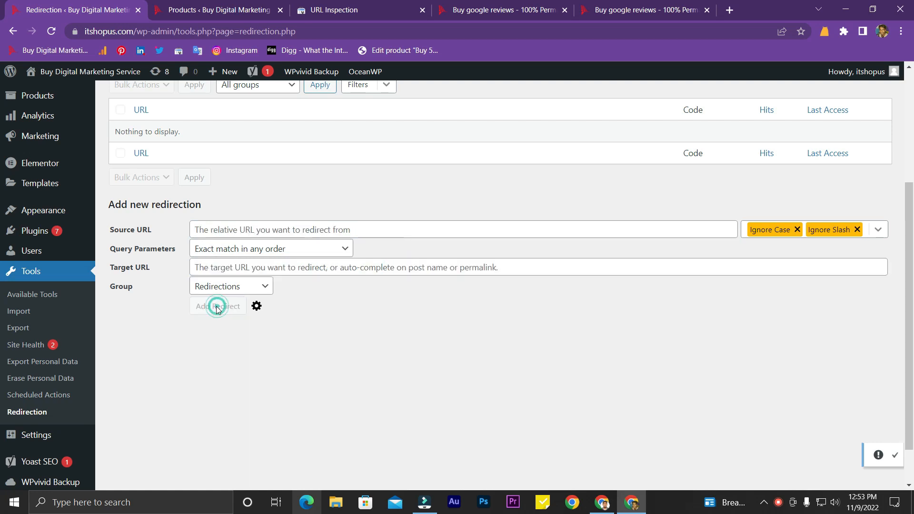
scroll(389, 361, down, 1)
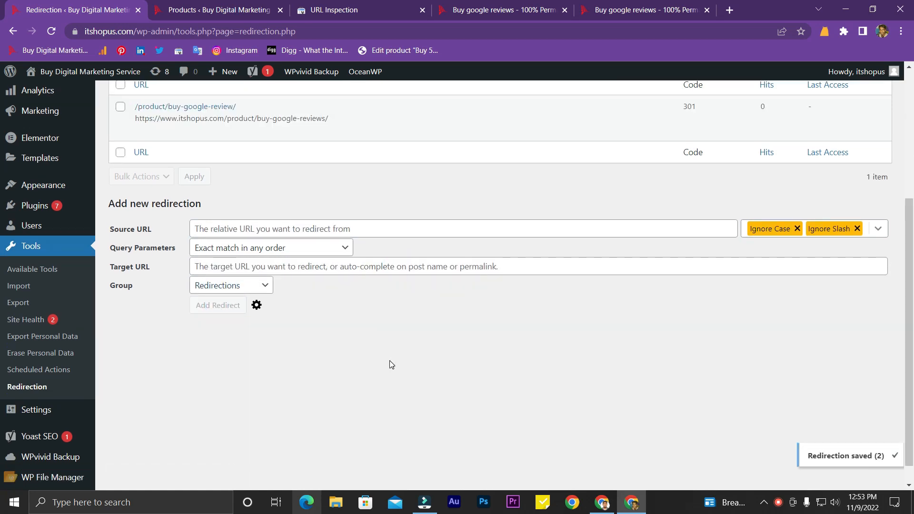
scroll(386, 364, up, 5)
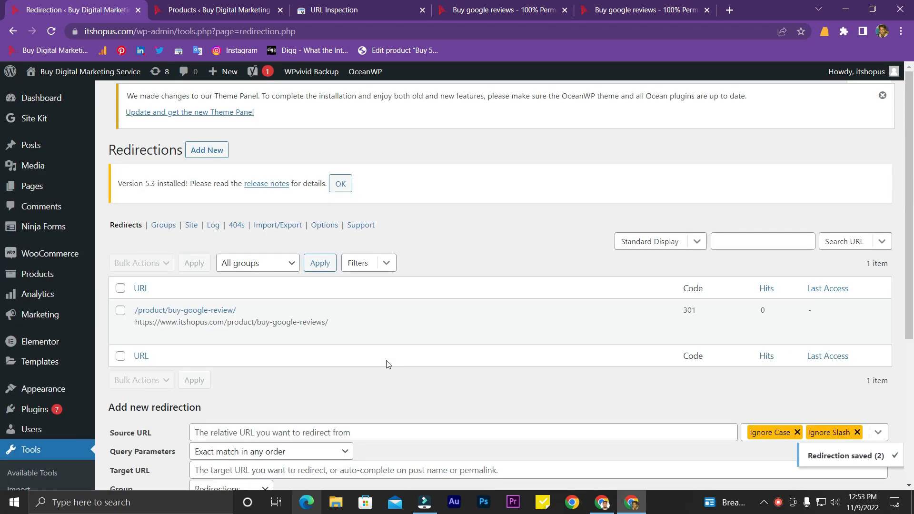
Return from the URL inspection to Search Console's Page with redirect report and review its example URL
click(376, 10)
scroll(456, 253, up, 5)
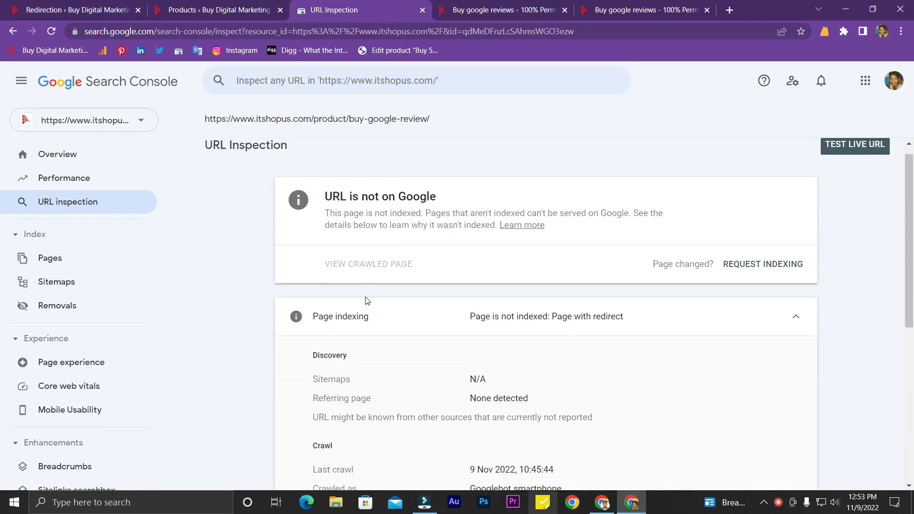
scroll(367, 300, down, 5)
click(13, 29)
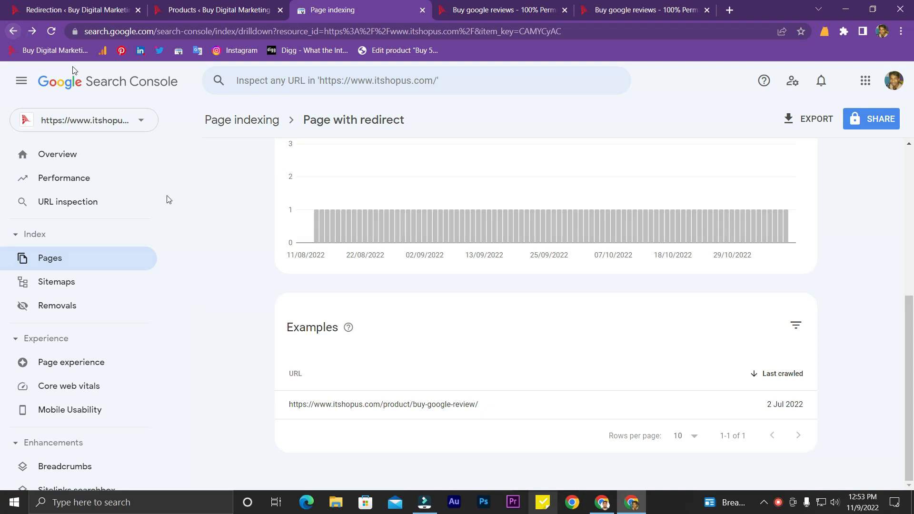
click(562, 407)
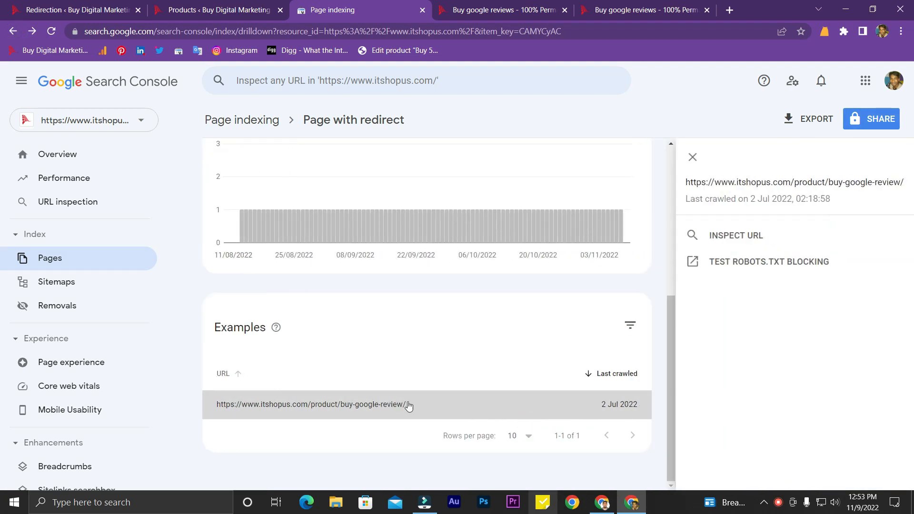
click(439, 400)
scroll(208, 292, up, 8)
scroll(233, 305, down, 5)
scroll(285, 314, up, 5)
scroll(343, 362, down, 6)
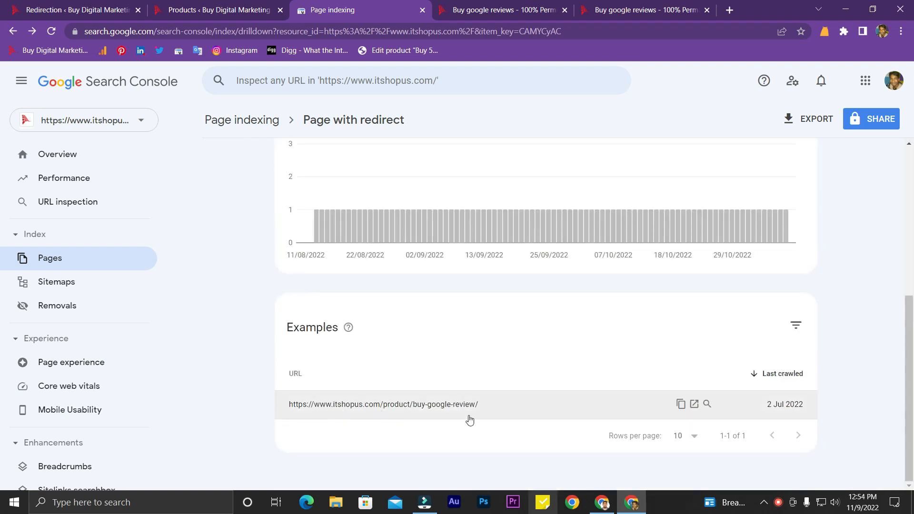
scroll(306, 347, up, 5)
Reopen the Page with redirect issue from the Page indexing reasons and start validating its fix
click(12, 31)
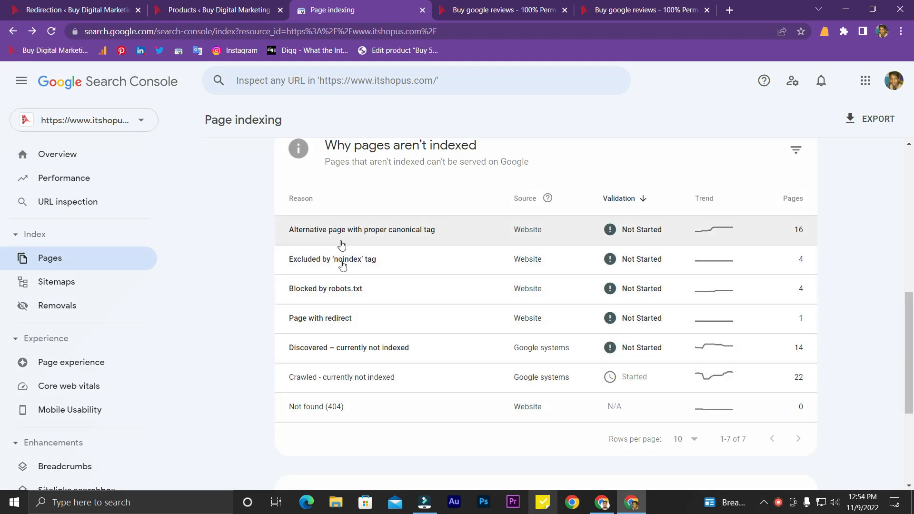
click(353, 316)
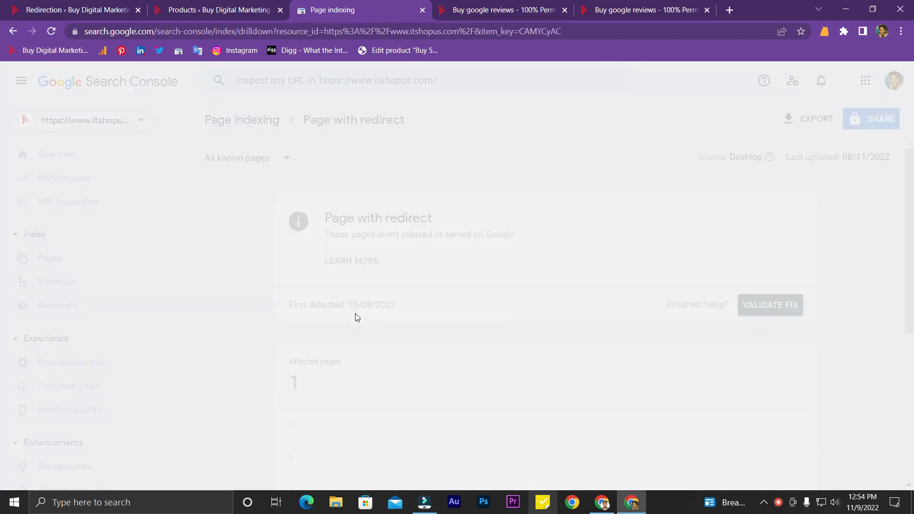
scroll(546, 353, down, 5)
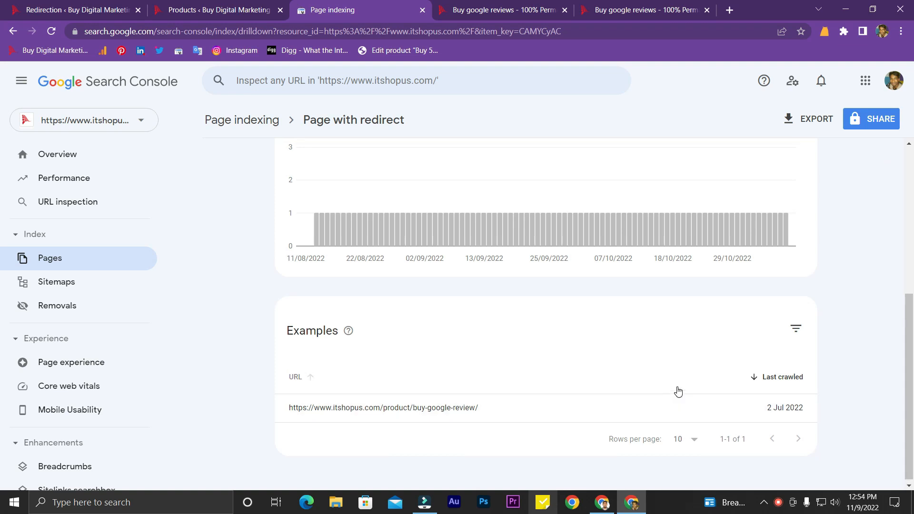
scroll(678, 391, up, 5)
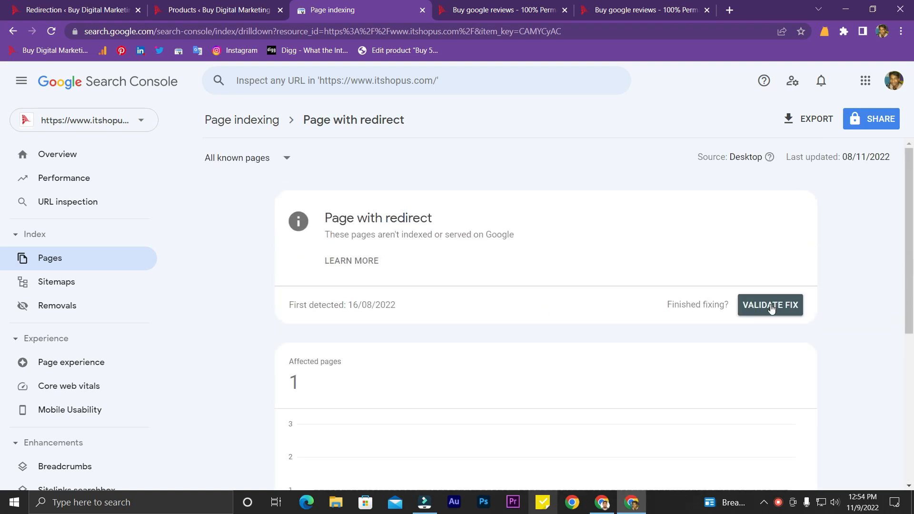
click(771, 307)
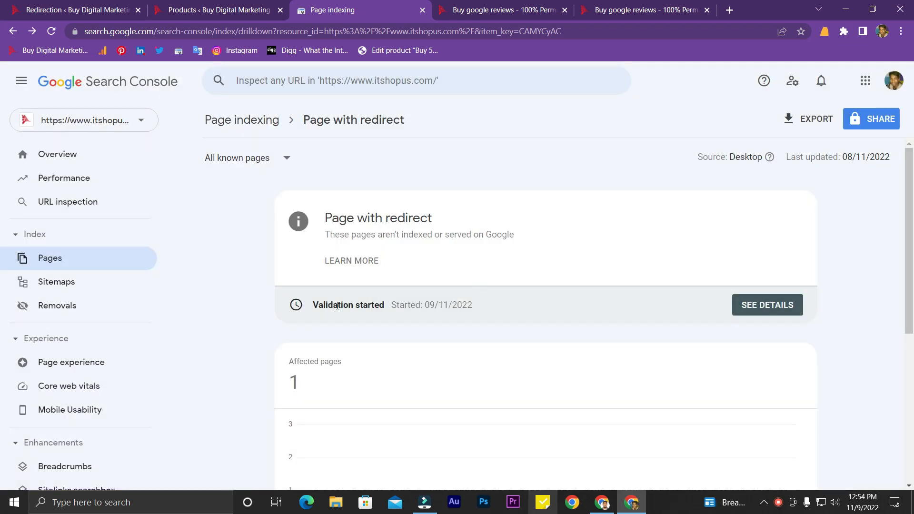
Open the validation details for Page with redirect and check the failed and pending pages
scroll(448, 304, down, 4)
scroll(572, 300, up, 4)
click(774, 303)
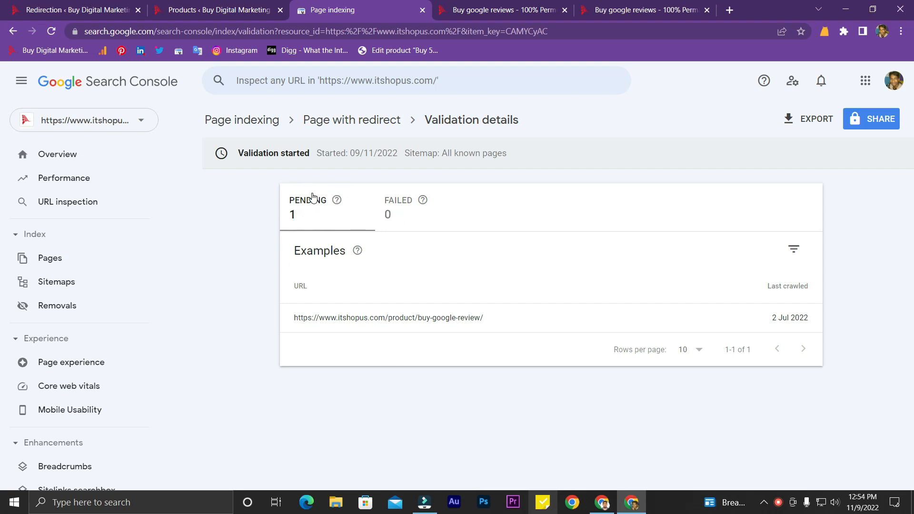
click(394, 217)
click(409, 220)
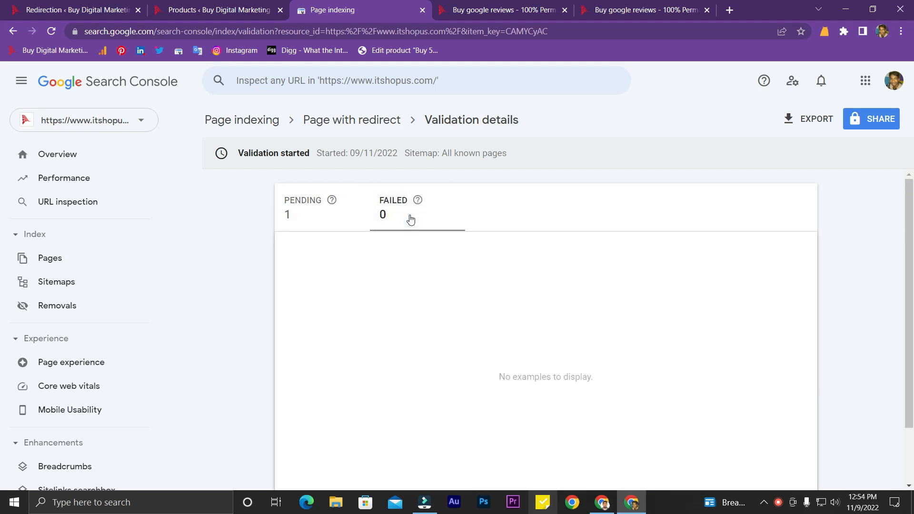
click(288, 211)
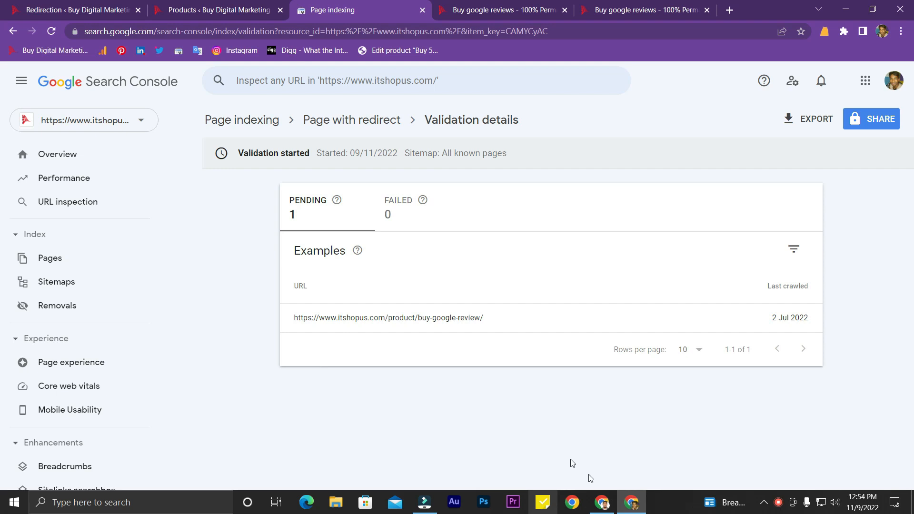
click(603, 501)
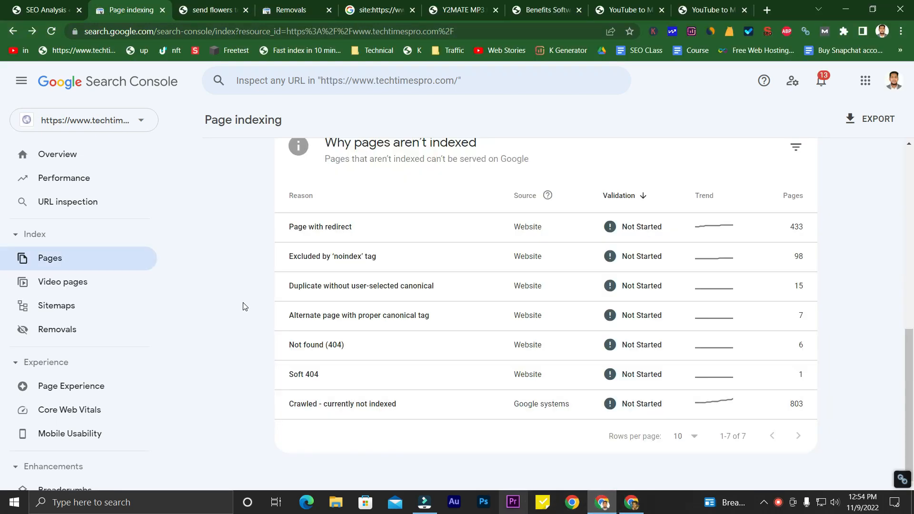